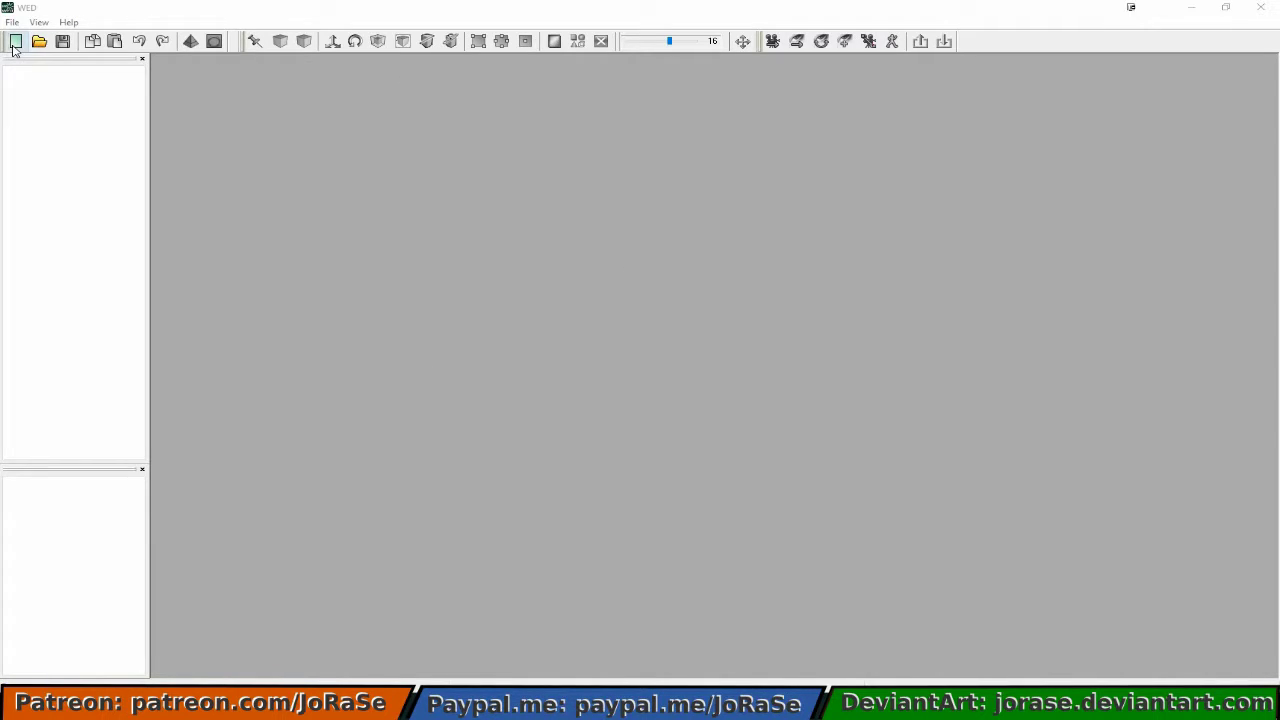
Start a new level and open Character_Fem_Szd for MDL import.
{"action": "left_click", "coordinate": [15, 43]}
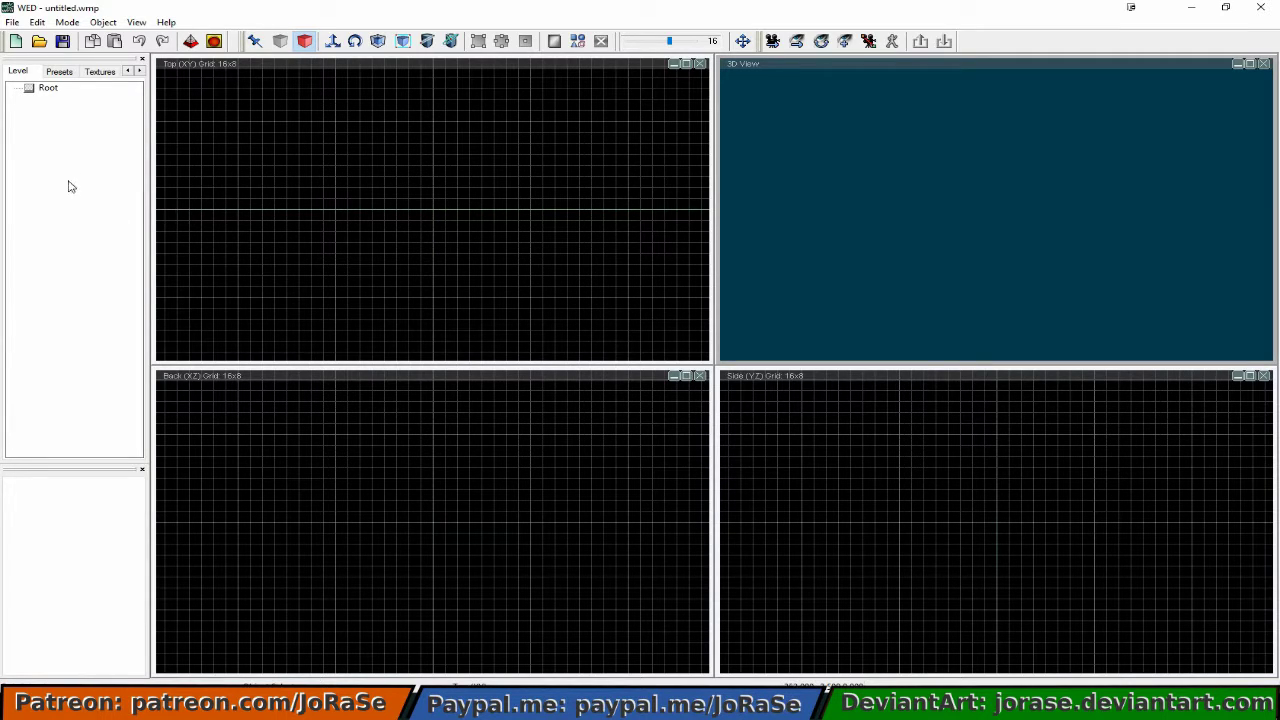
{"action": "left_click", "coordinate": [12, 22]}
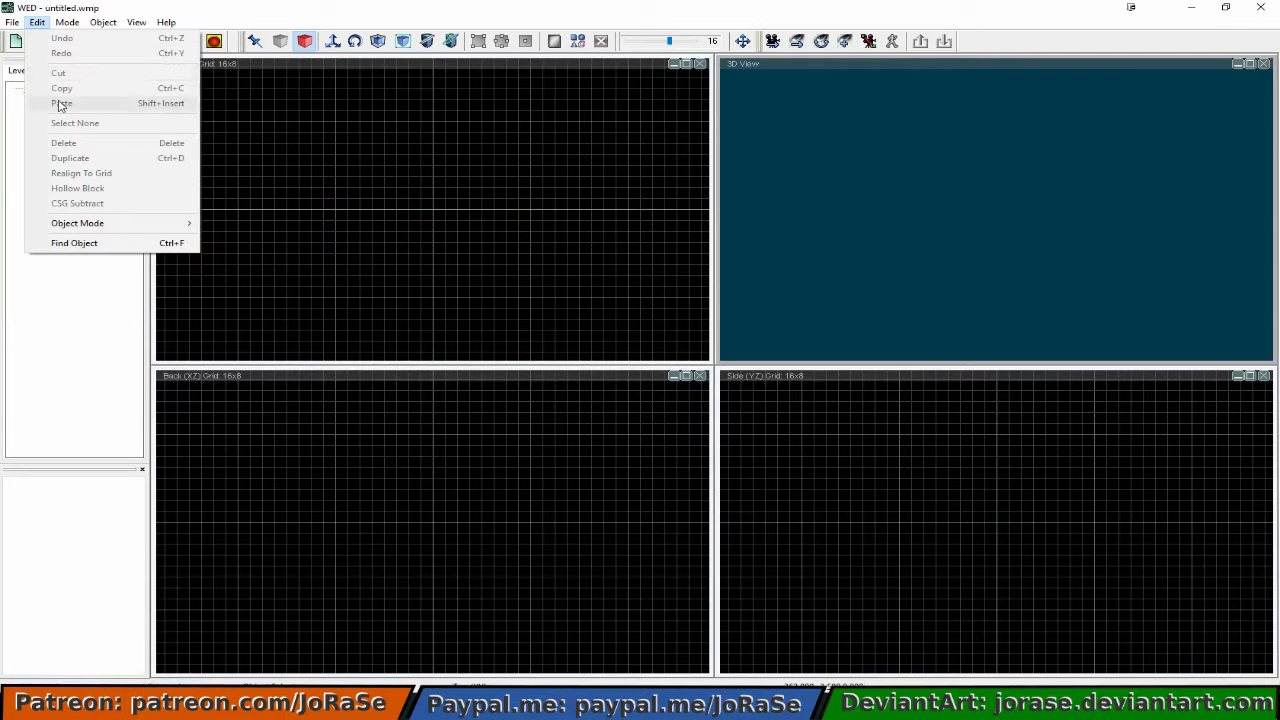
{"action": "mouse_move", "coordinate": [41, 127]}
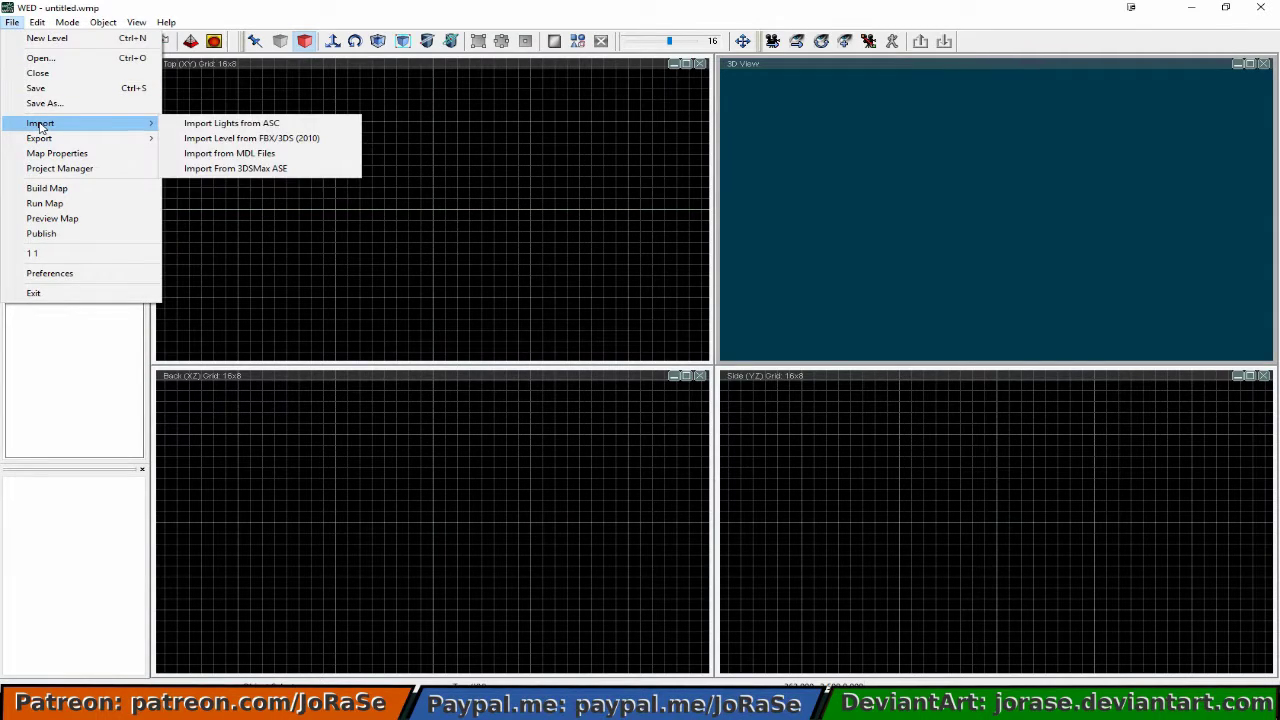
{"action": "left_click", "coordinate": [204, 158]}
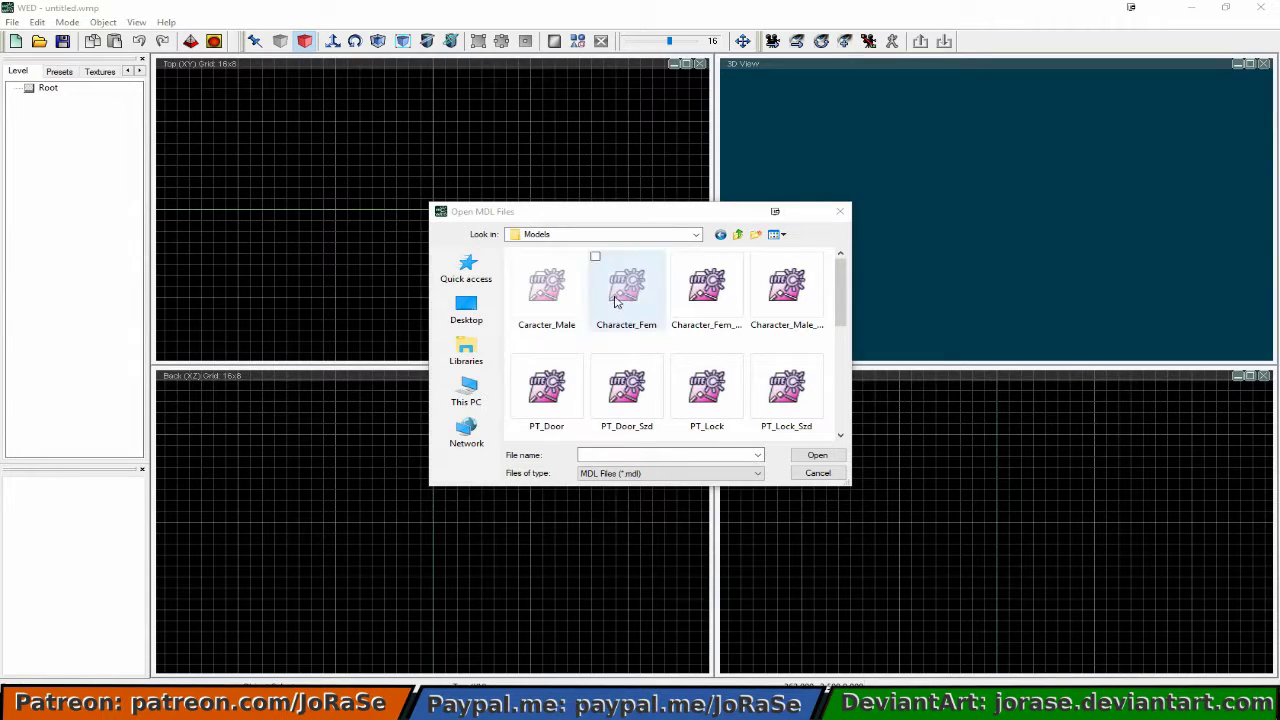
{"action": "left_click", "coordinate": [706, 303]}
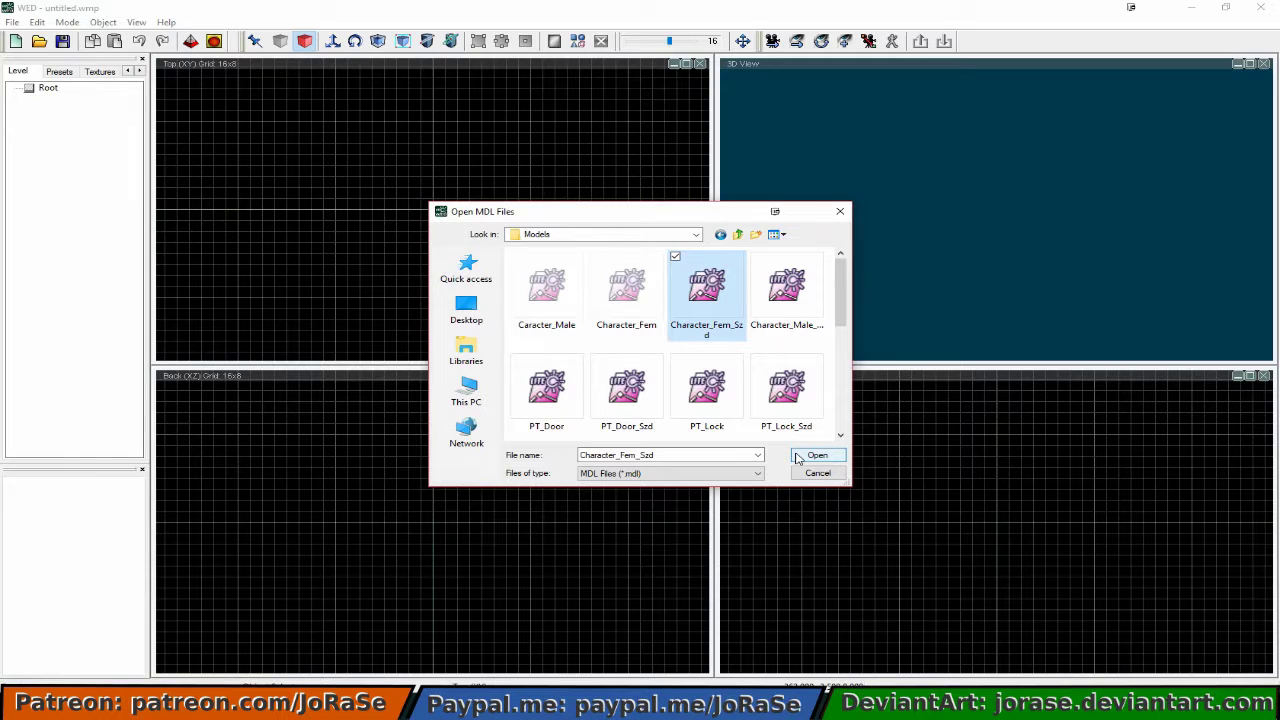
{"action": "left_click", "coordinate": [816, 456]}
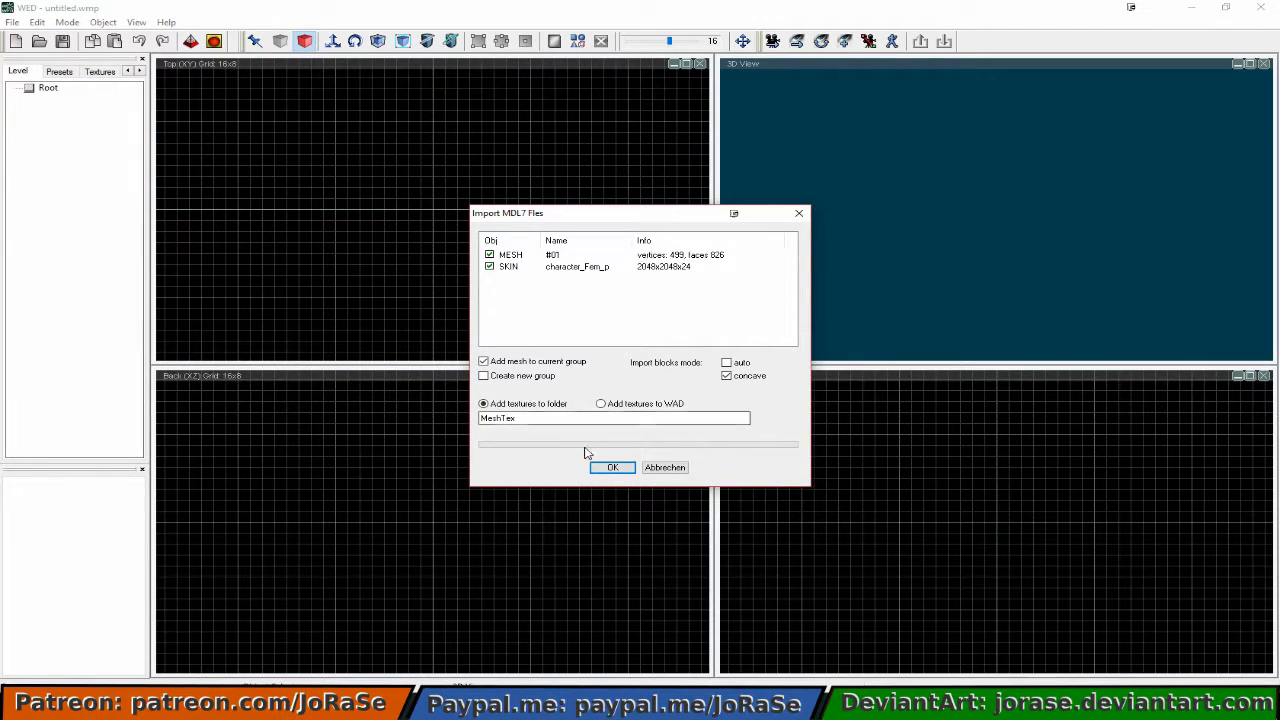
Accept the import settings to place Character_Fem_Szd01 at the grid centre.
{"action": "left_click", "coordinate": [606, 470]}
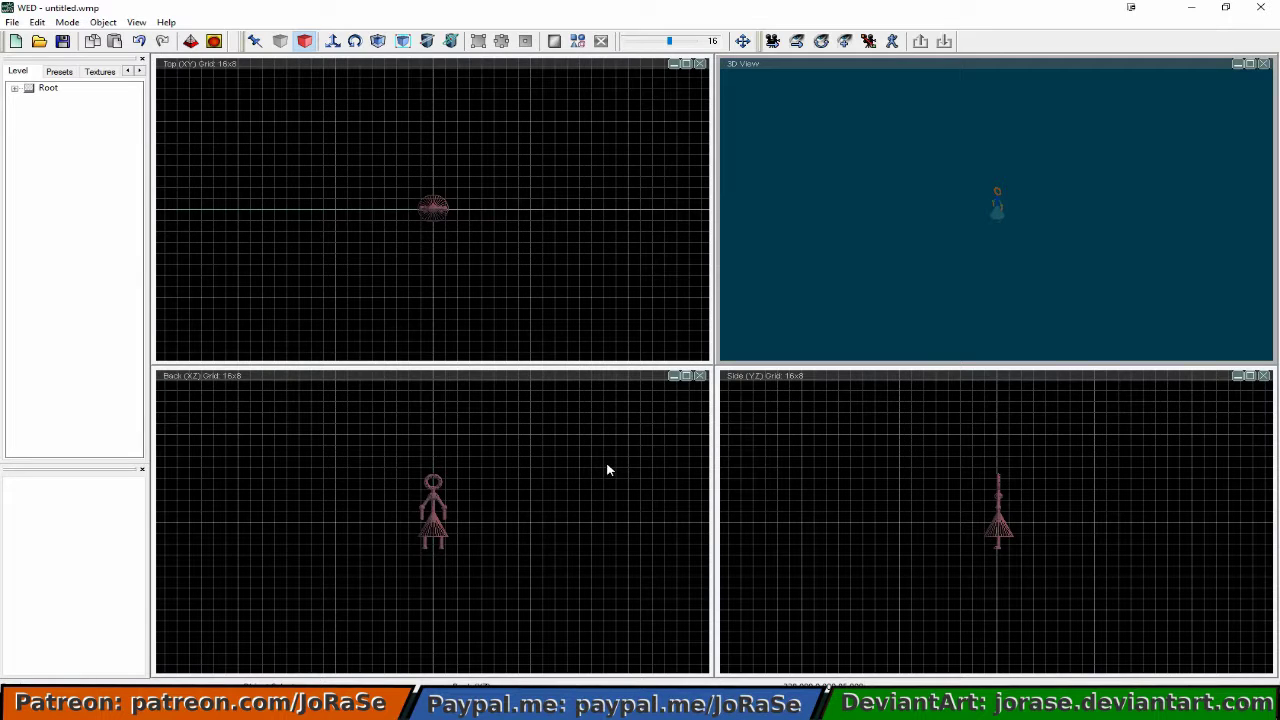
{"action": "right_click", "coordinate": [447, 502]}
{"action": "left_click", "coordinate": [437, 503]}
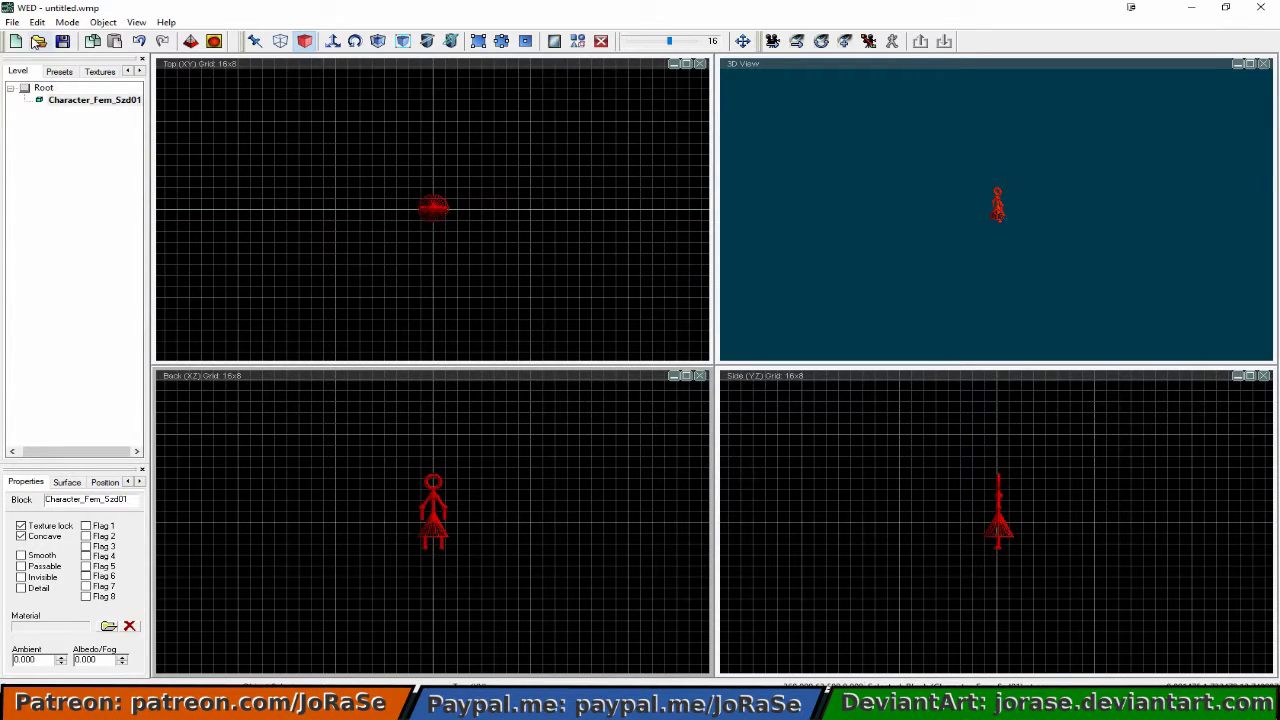
Import the Character_Male_Szd model from MDL with the default import settings.
{"action": "left_click", "coordinate": [12, 22]}
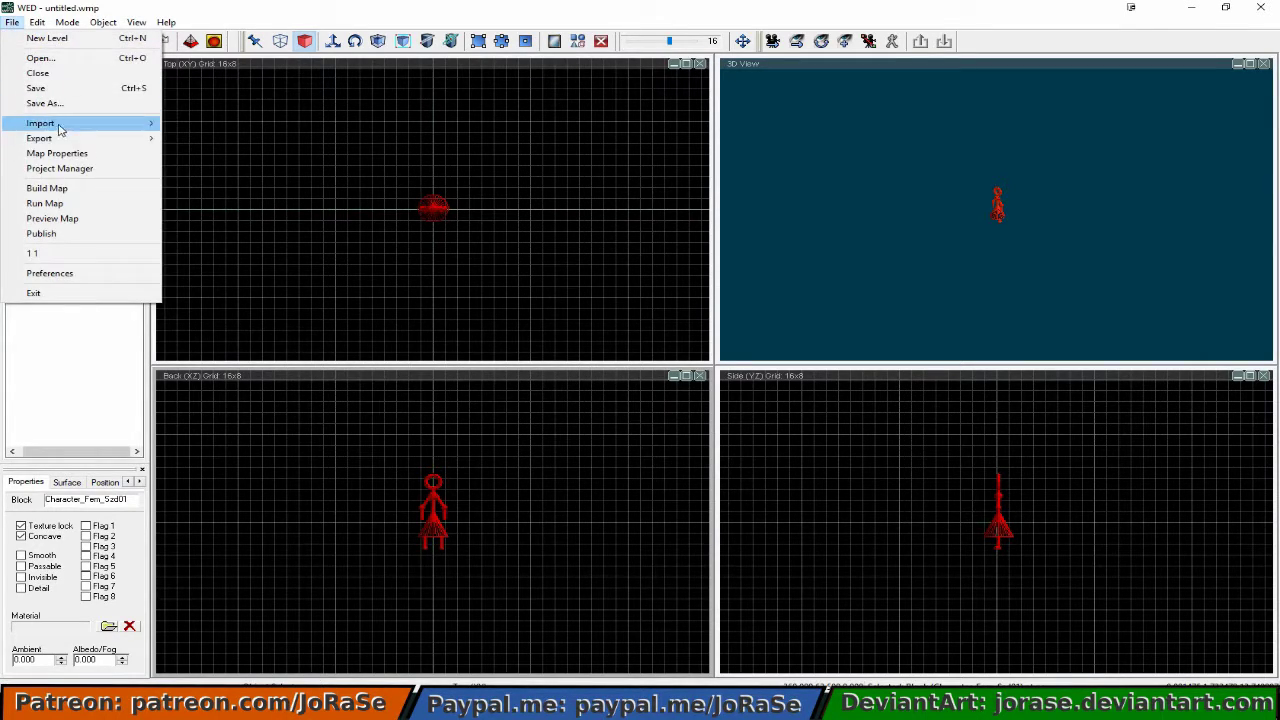
{"action": "mouse_move", "coordinate": [60, 128]}
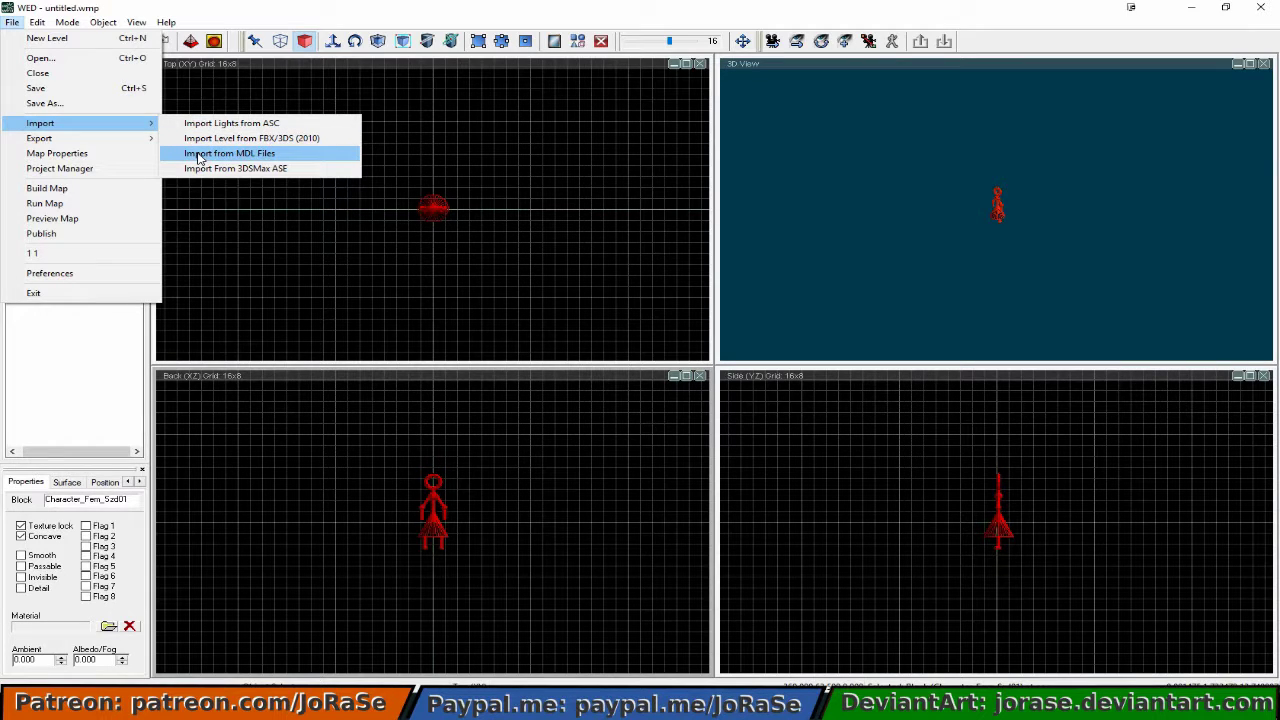
{"action": "left_click", "coordinate": [199, 153]}
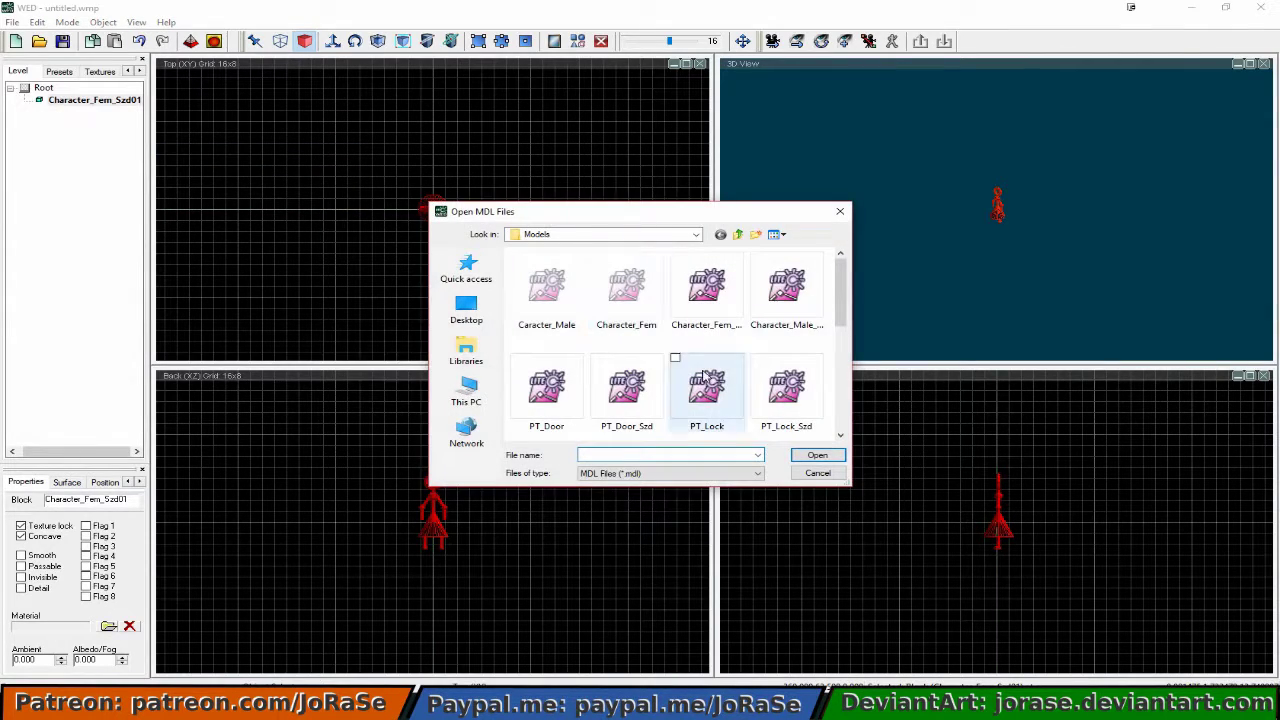
{"action": "left_click", "coordinate": [771, 320]}
{"action": "left_click", "coordinate": [805, 456]}
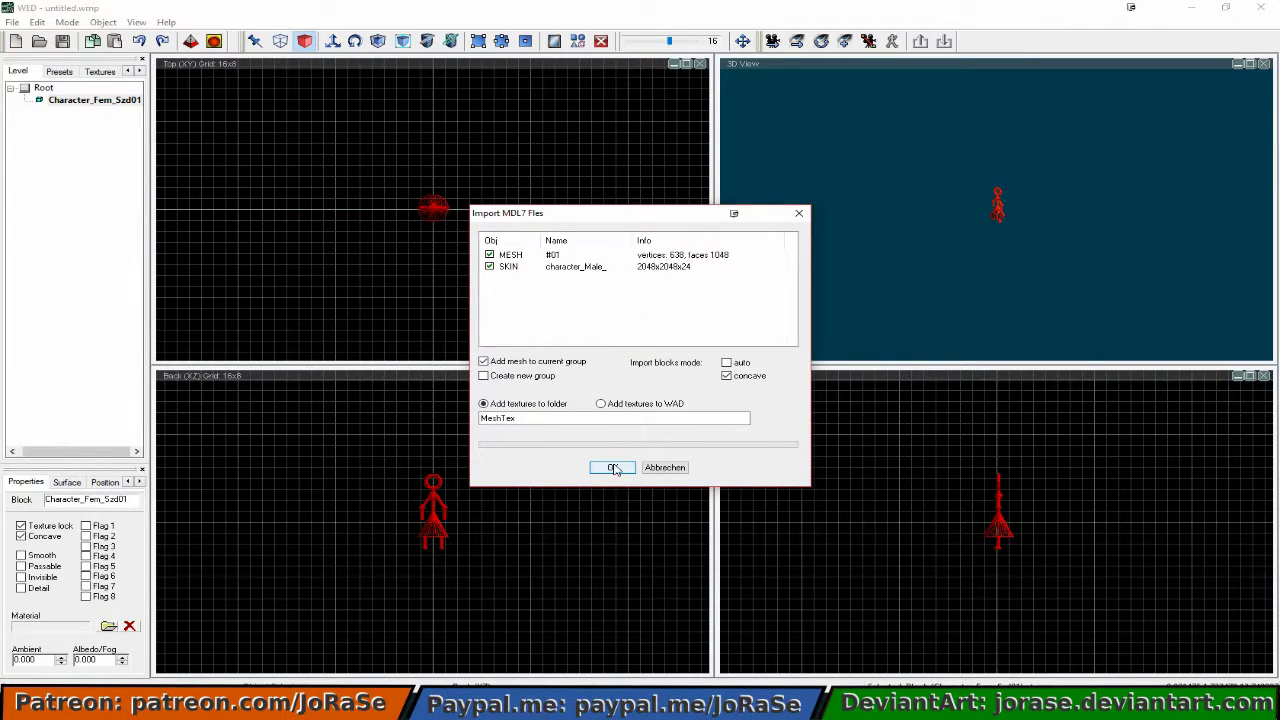
{"action": "left_click", "coordinate": [613, 468]}
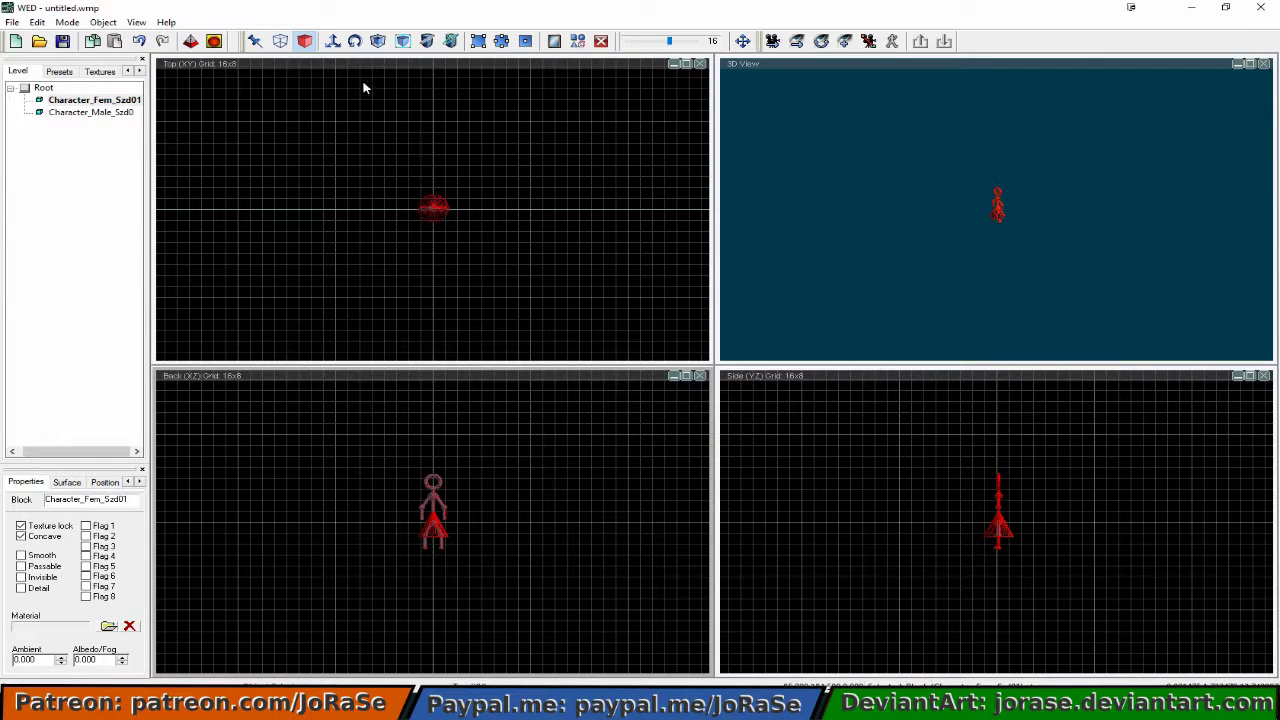
Move the female character up the Y axis in the Top view, then deselect.
{"action": "left_click", "coordinate": [332, 41]}
{"action": "left_click_drag", "start_coordinate": [434, 185], "coordinate": [434, 153]}
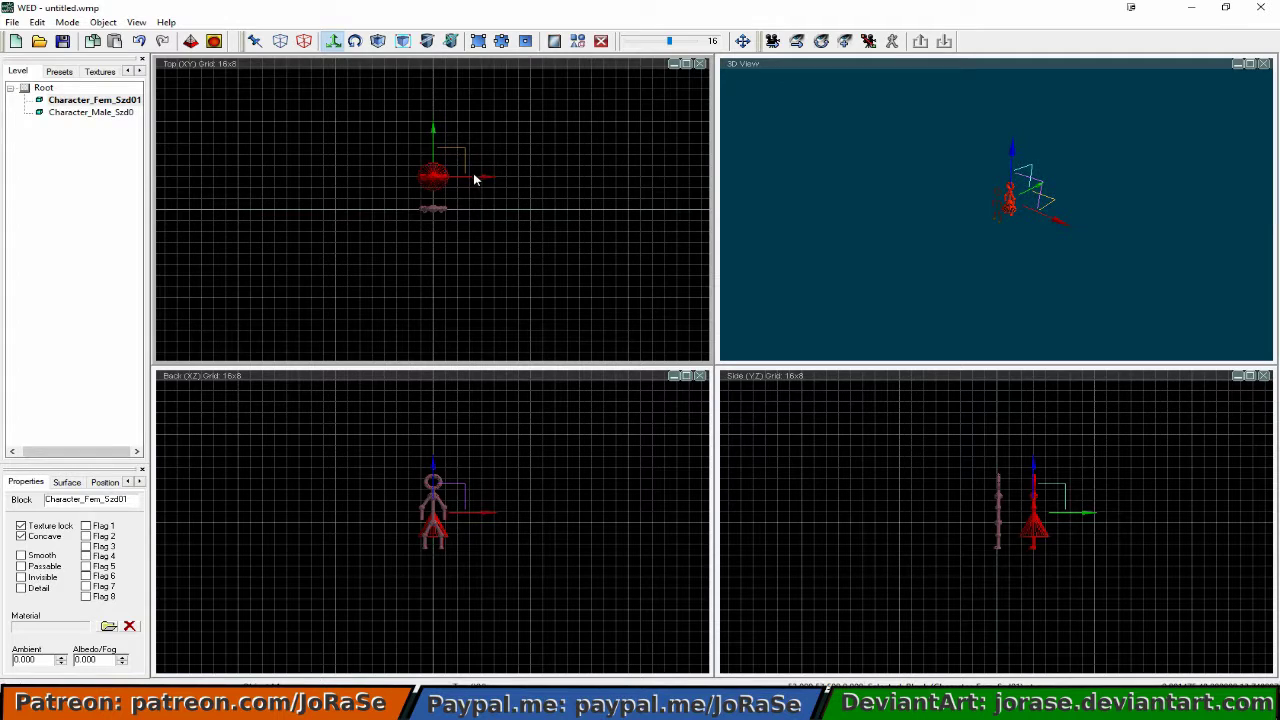
{"action": "left_click", "coordinate": [281, 47]}
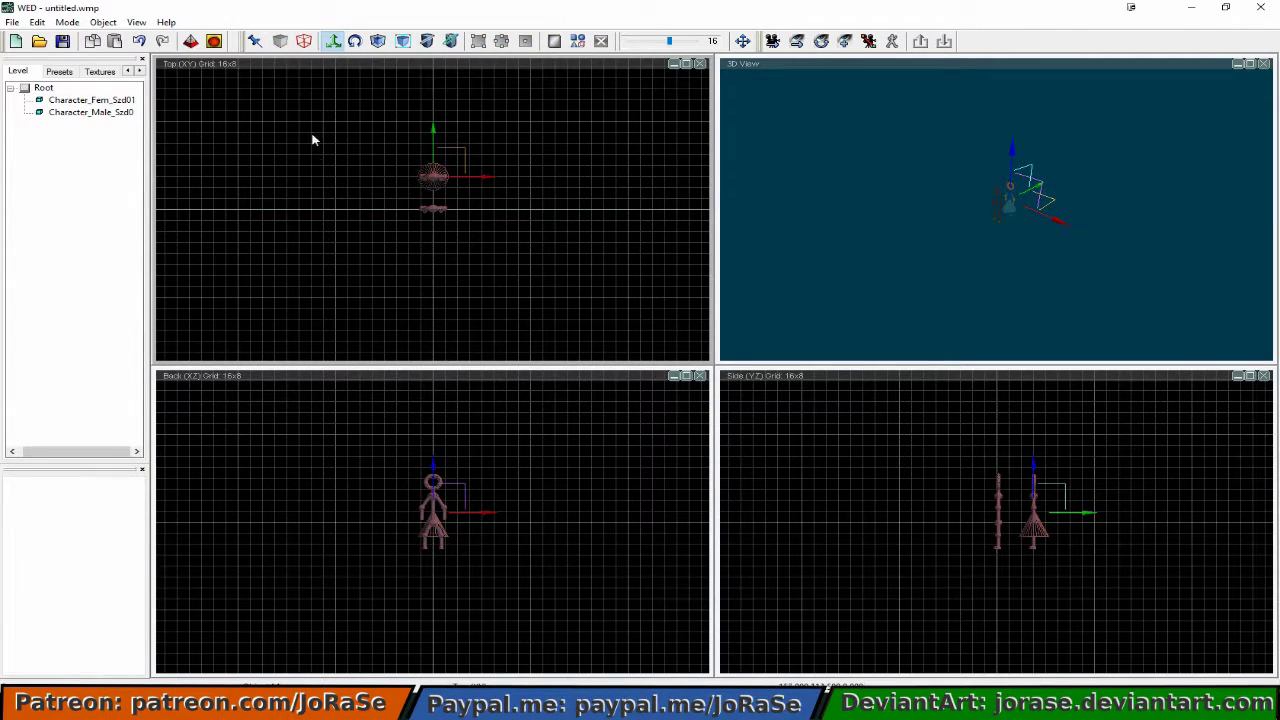
Orbit and pan the 3D View camera to see both characters.
{"action": "scroll", "coordinate": [946, 262], "scroll_direction": "down", "scroll_amount": 3}
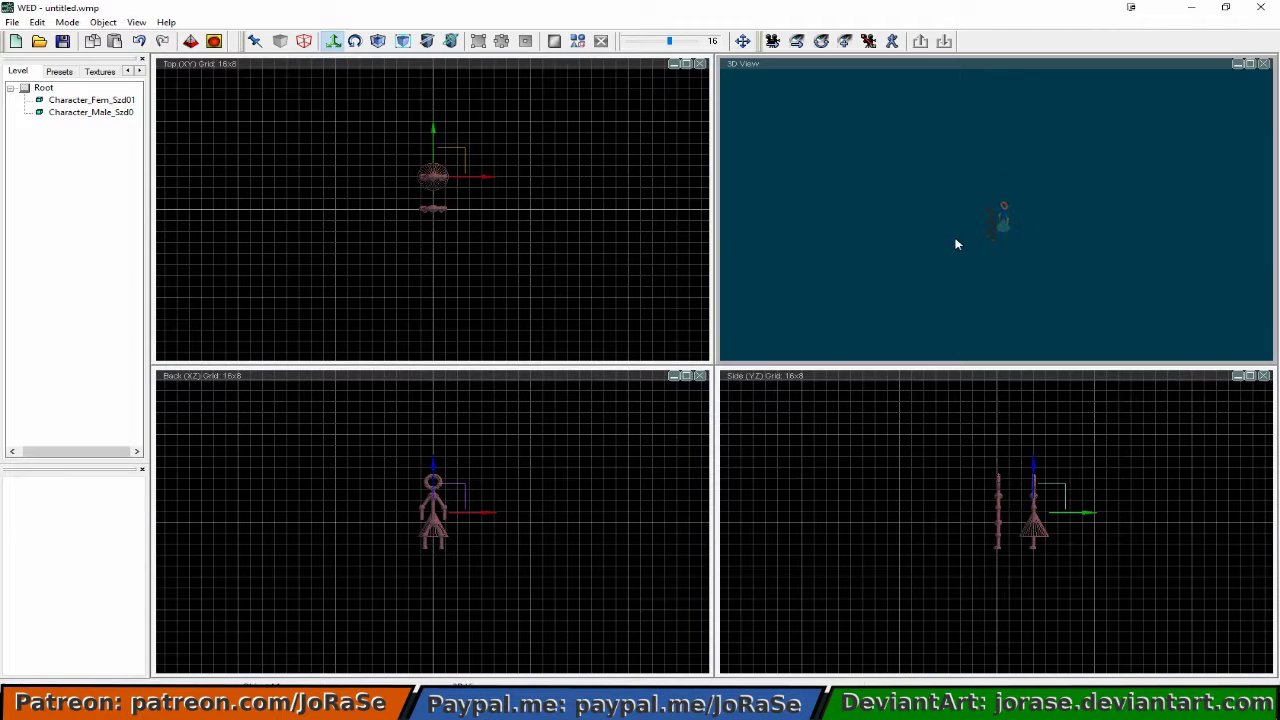
{"action": "left_click_drag", "start_coordinate": [956, 244], "coordinate": [941, 268]}
{"action": "left_click", "coordinate": [772, 42]}
{"action": "left_click_drag", "start_coordinate": [802, 213], "coordinate": [795, 260]}
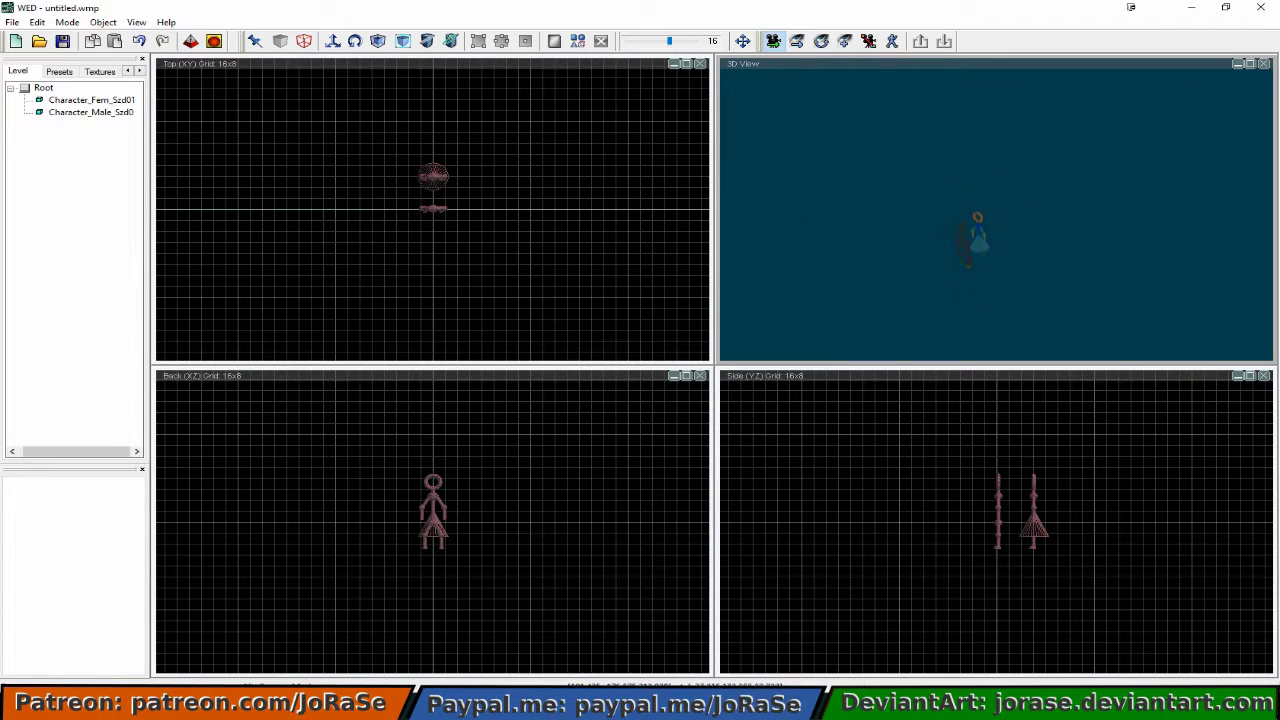
{"action": "left_click_drag", "start_coordinate": [809, 229], "coordinate": [810, 255]}
{"action": "scroll", "coordinate": [810, 251], "scroll_direction": "up", "scroll_amount": 3}
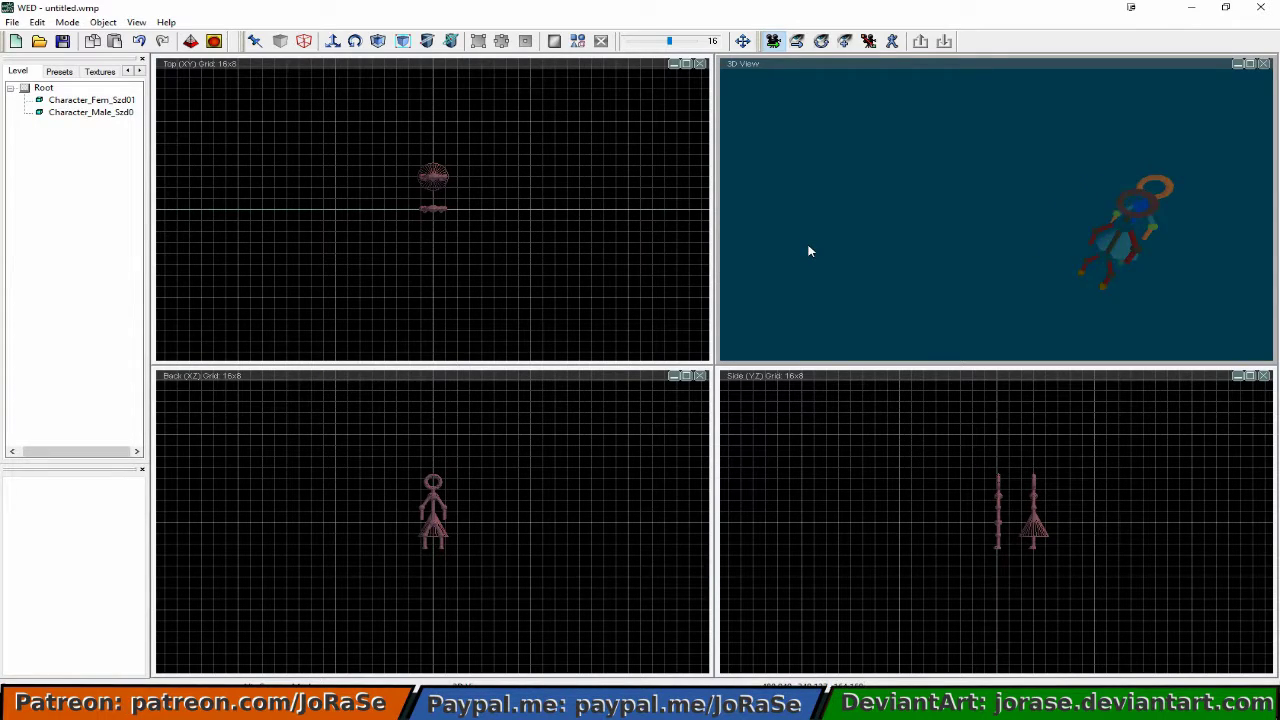
{"action": "mouse_move", "coordinate": [829, 240]}
{"action": "left_mouse_down"}
{"action": "mouse_move", "coordinate": [790, 245]}
{"action": "mouse_move", "coordinate": [831, 234]}
{"action": "left_mouse_up"}
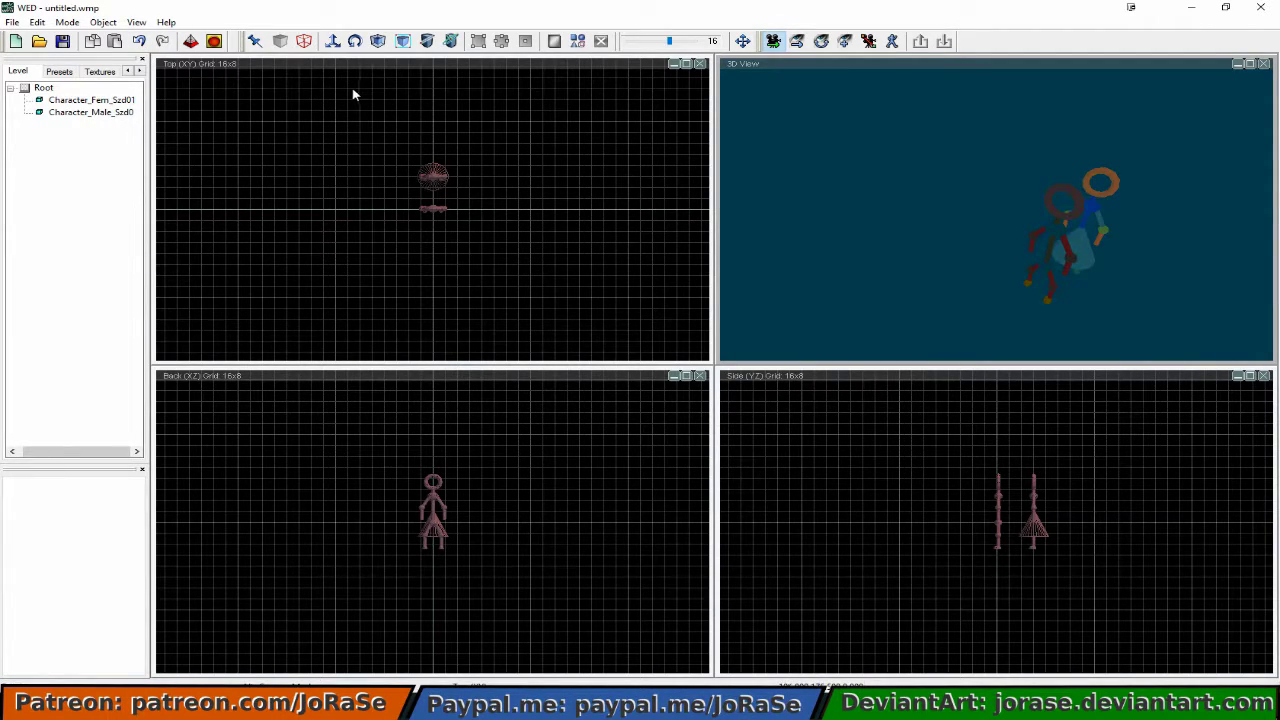
{"action": "left_click", "coordinate": [105, 22]}
{"action": "mouse_move", "coordinate": [125, 75]}
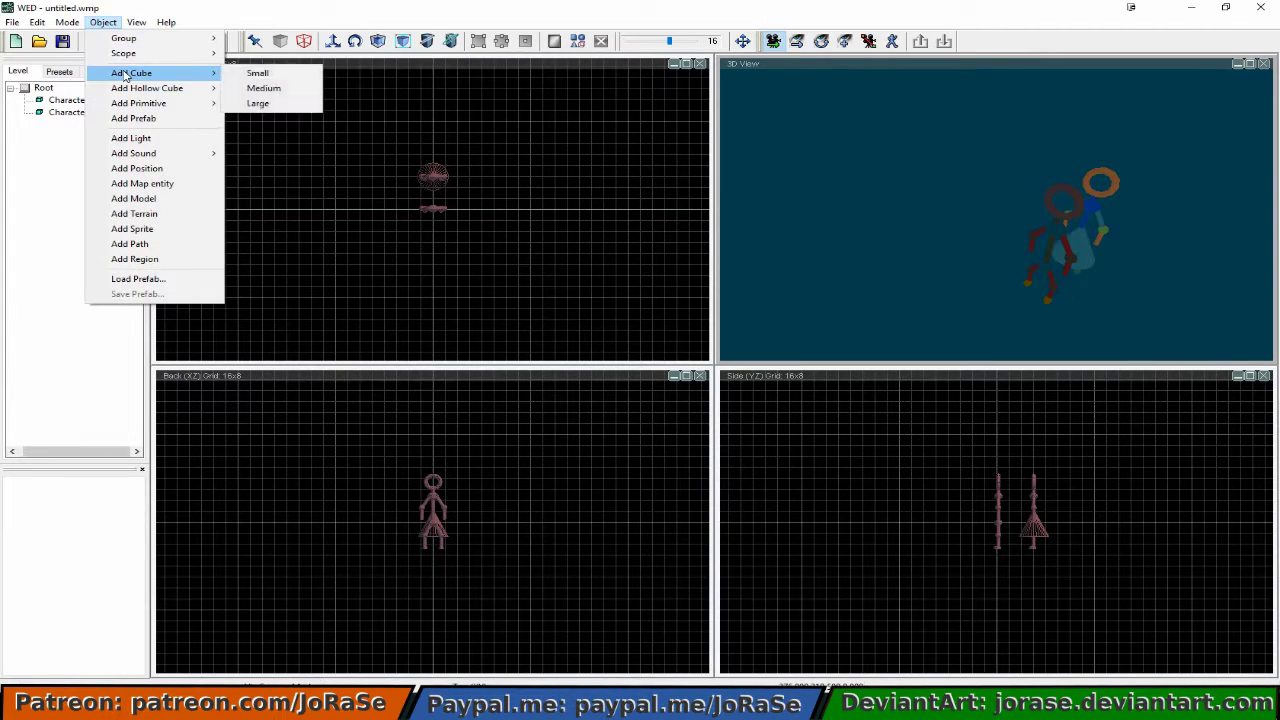
{"action": "left_click", "coordinate": [274, 79]}
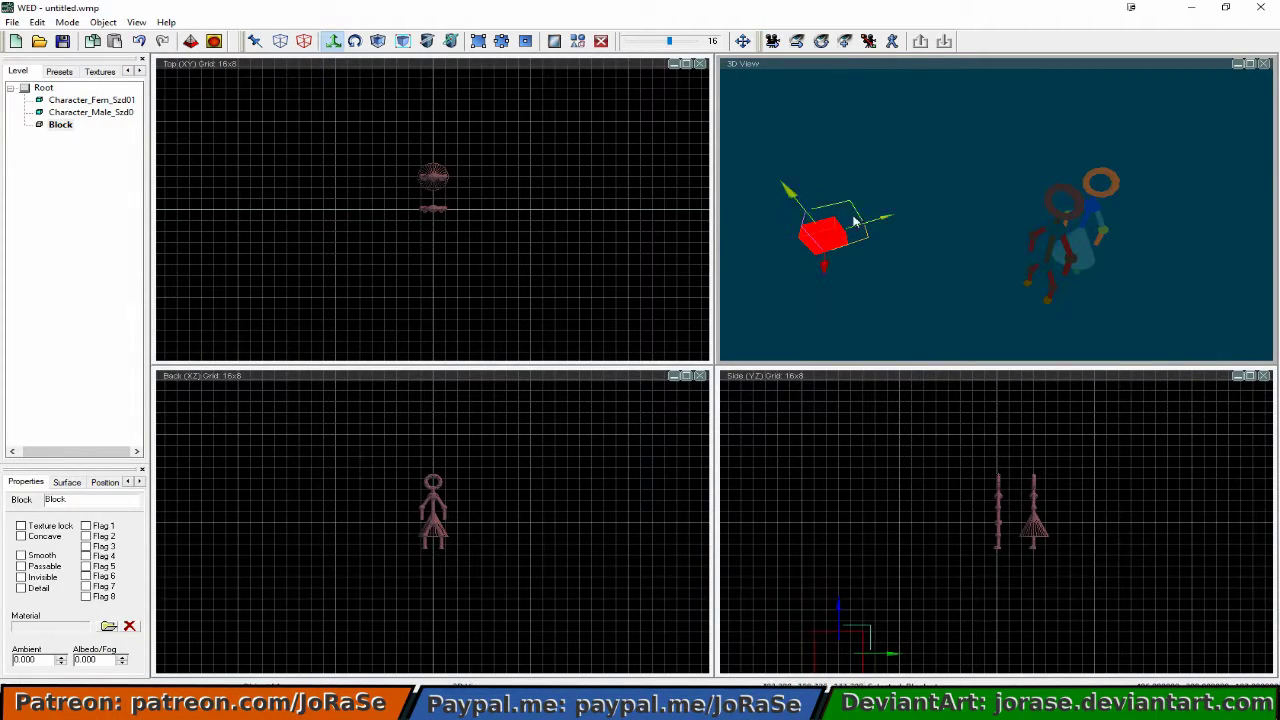
{"action": "mouse_move", "coordinate": [886, 219]}
{"action": "left_mouse_down"}
{"action": "mouse_move", "coordinate": [996, 187]}
{"action": "mouse_move", "coordinate": [883, 237]}
{"action": "left_mouse_up"}
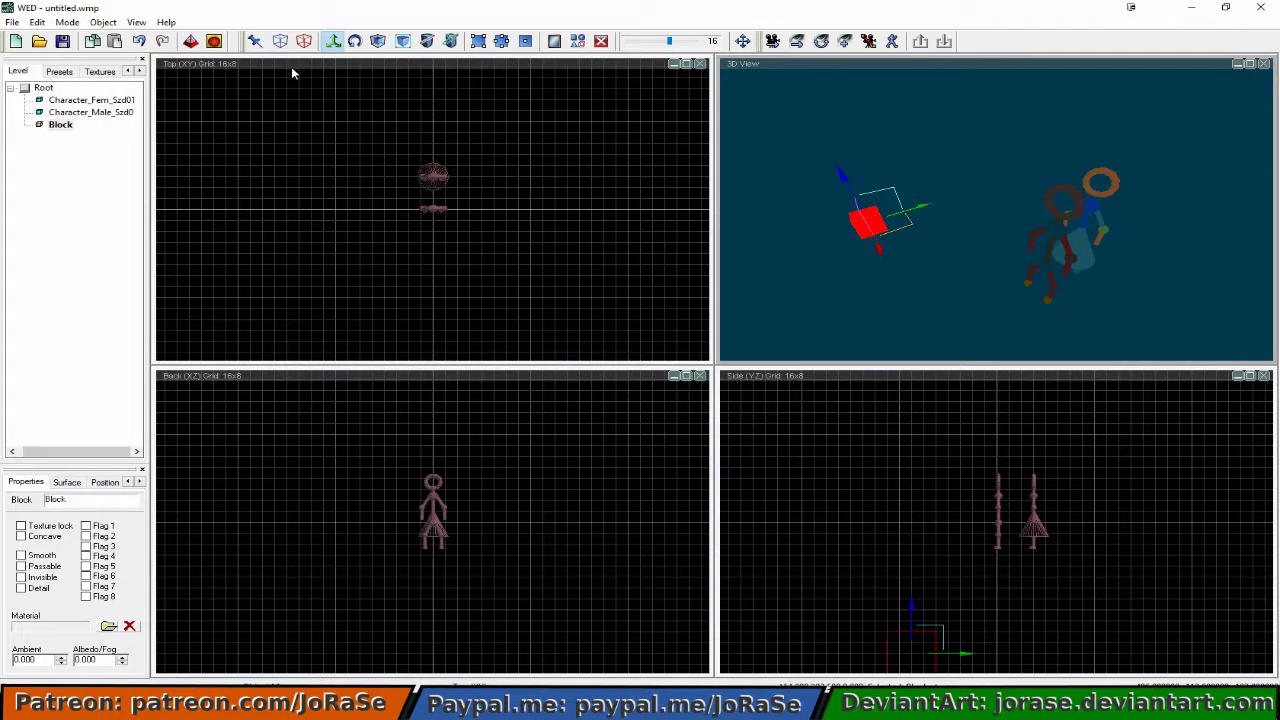
{"action": "left_click", "coordinate": [601, 41]}
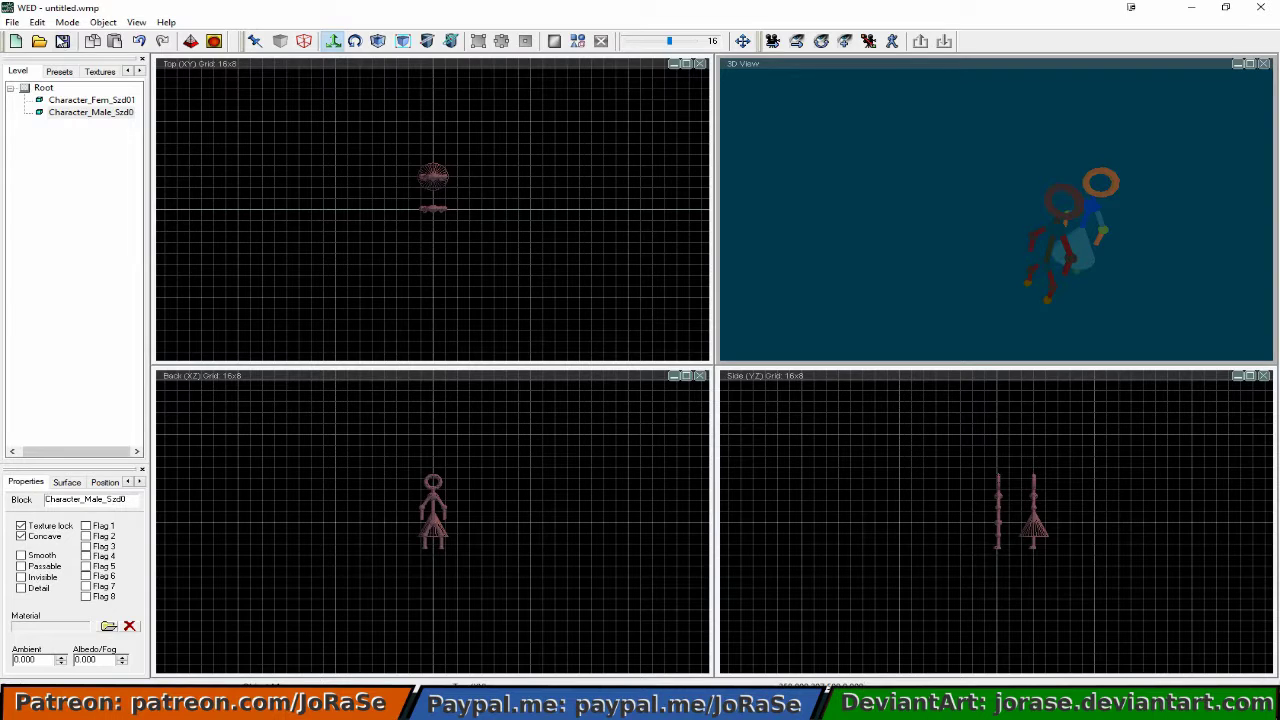
Begin importing the PT_Door model from MDL, then cancel the import.
{"action": "left_click", "coordinate": [12, 22]}
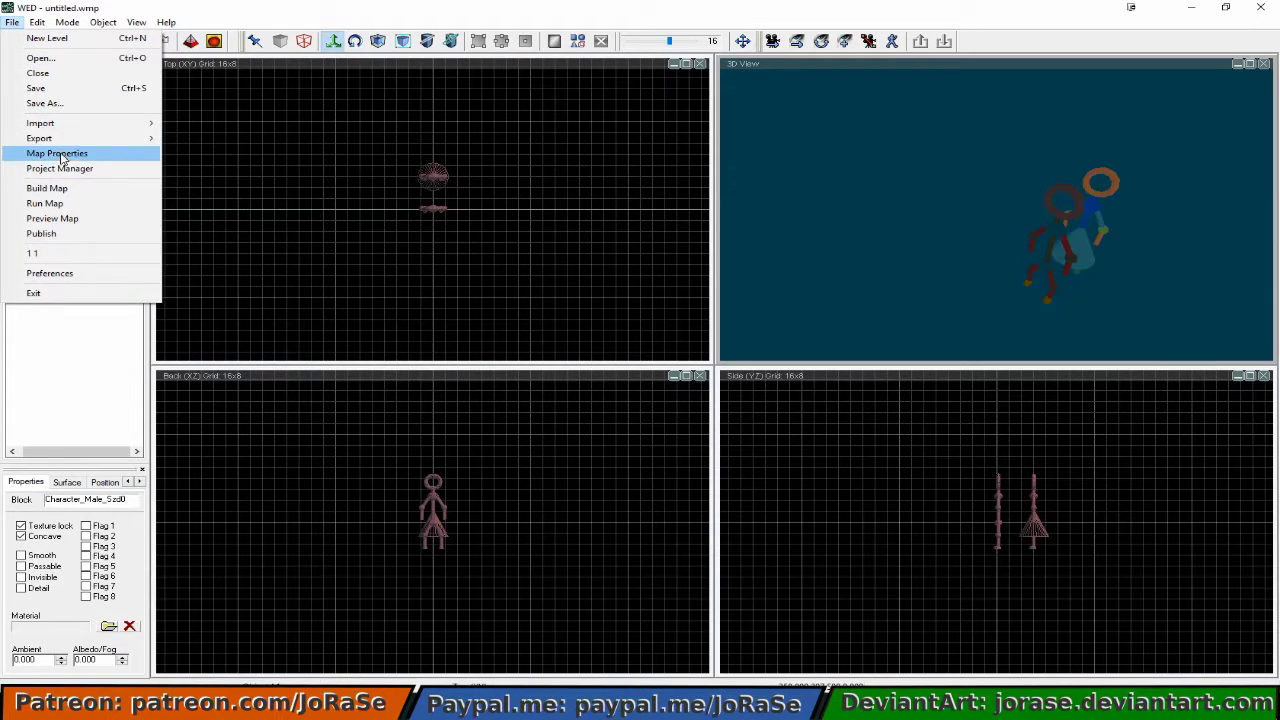
{"action": "mouse_move", "coordinate": [66, 126]}
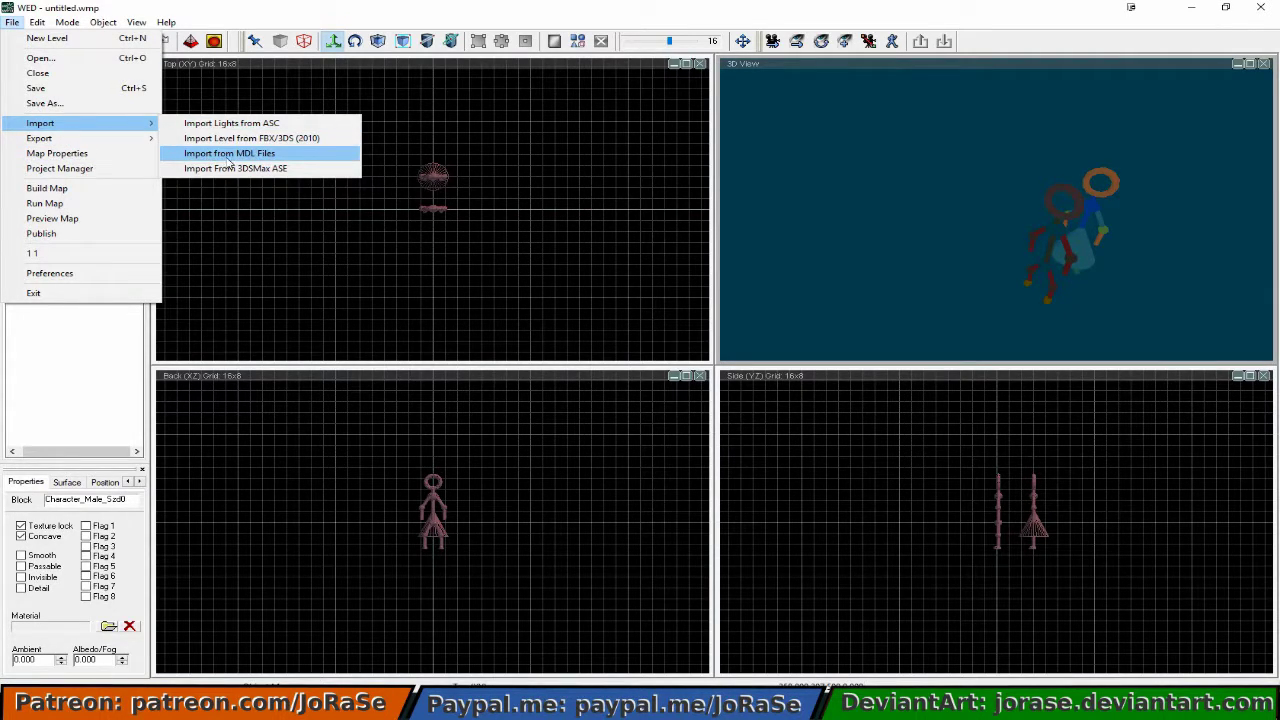
{"action": "left_click", "coordinate": [230, 153]}
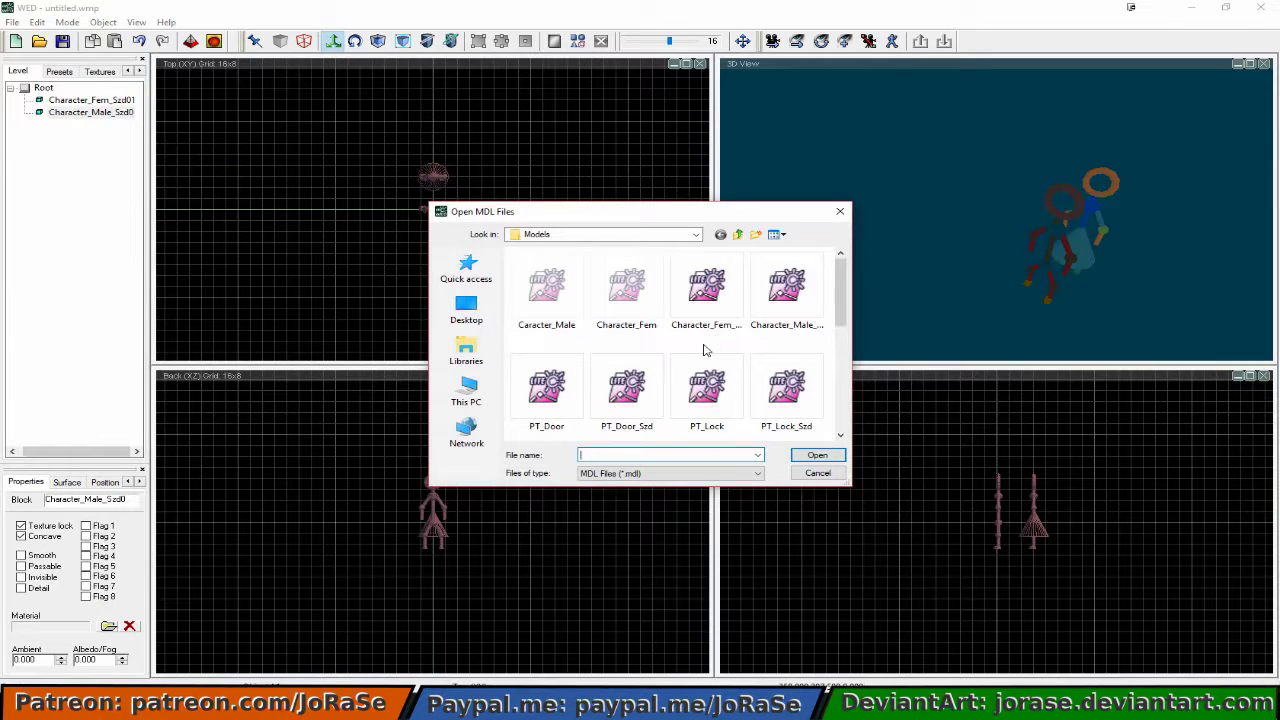
{"action": "left_click", "coordinate": [555, 388]}
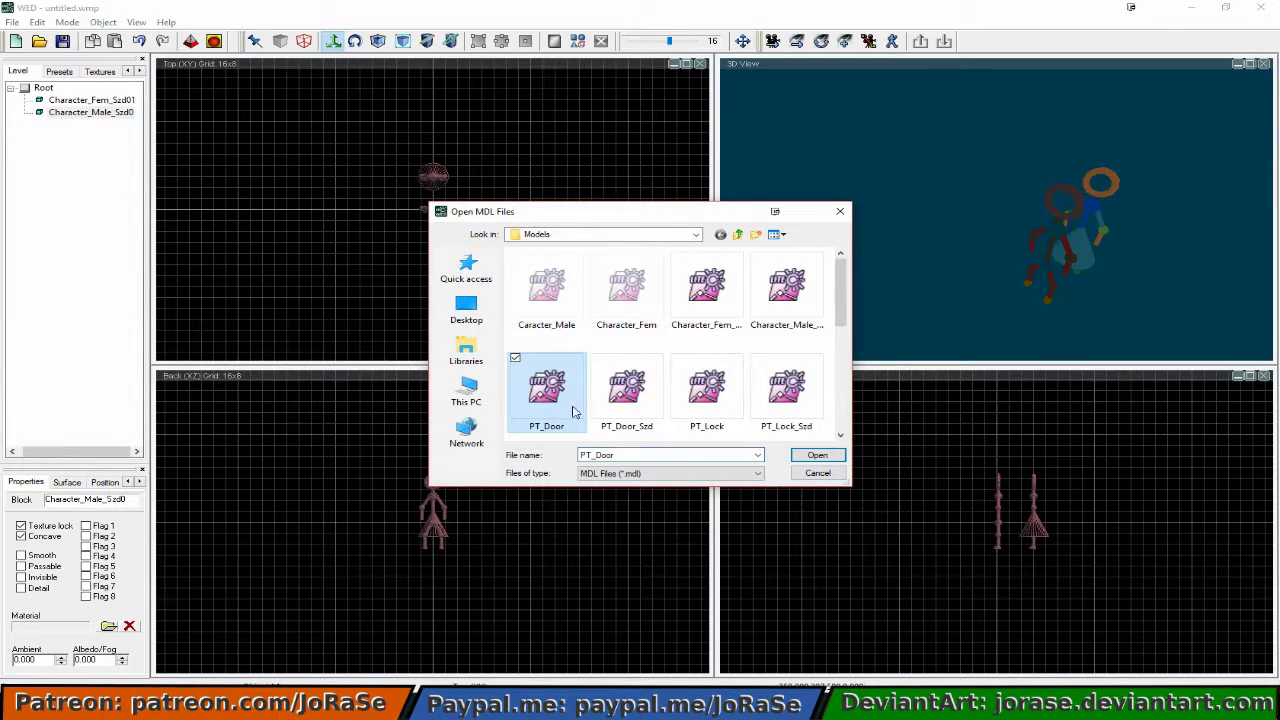
{"action": "left_click", "coordinate": [816, 455]}
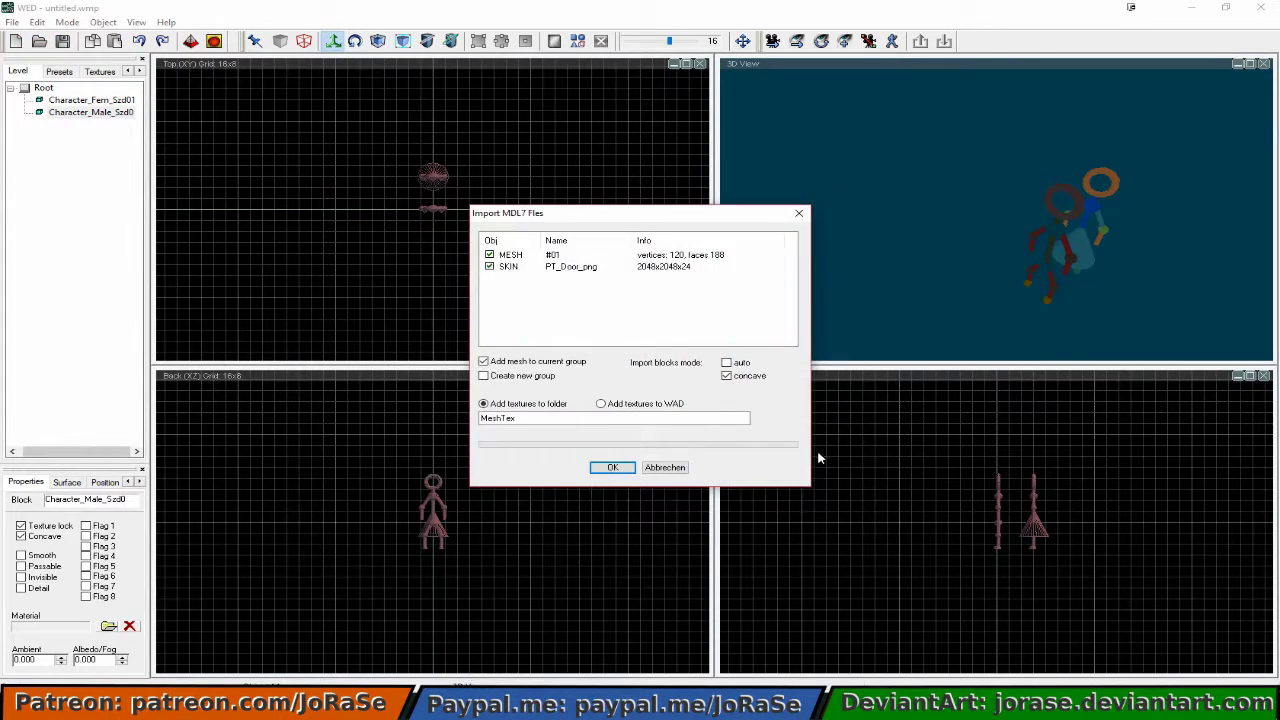
{"action": "left_click", "coordinate": [682, 469]}
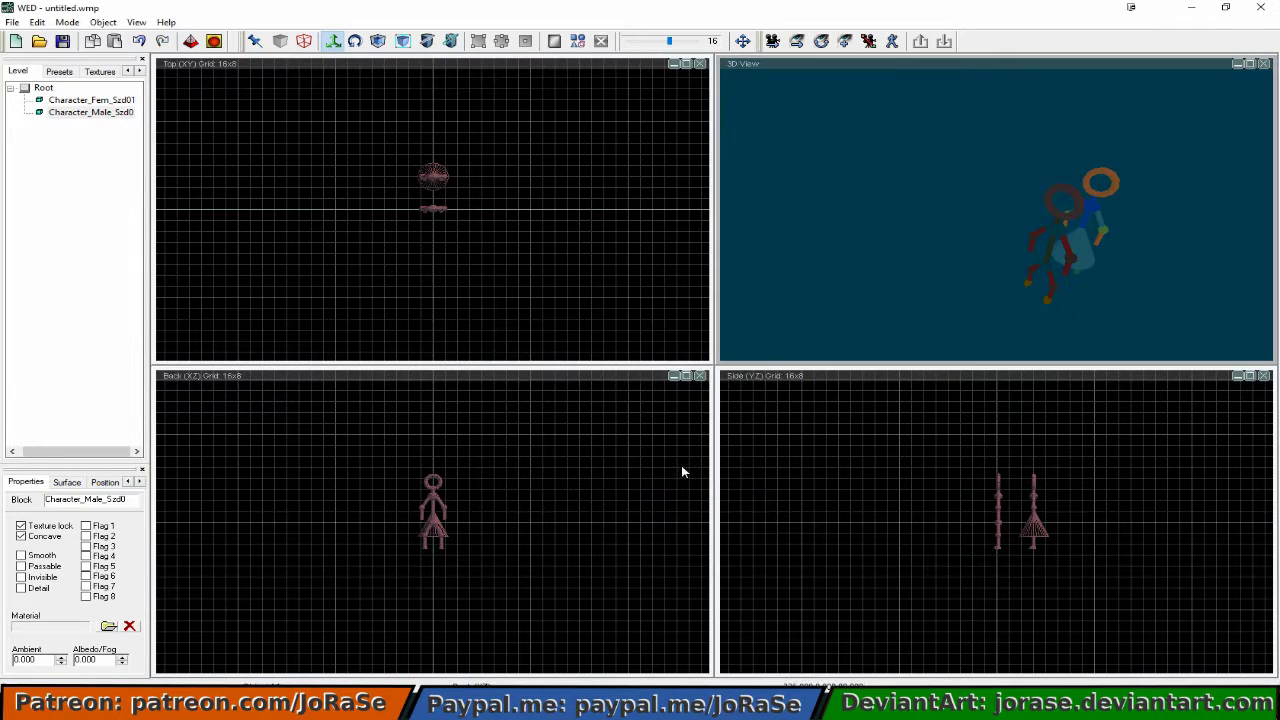
Import PT_Door_Szd from MDL into the level as PT_Door_Szd01.
{"action": "left_click", "coordinate": [12, 22]}
{"action": "mouse_move", "coordinate": [55, 124]}
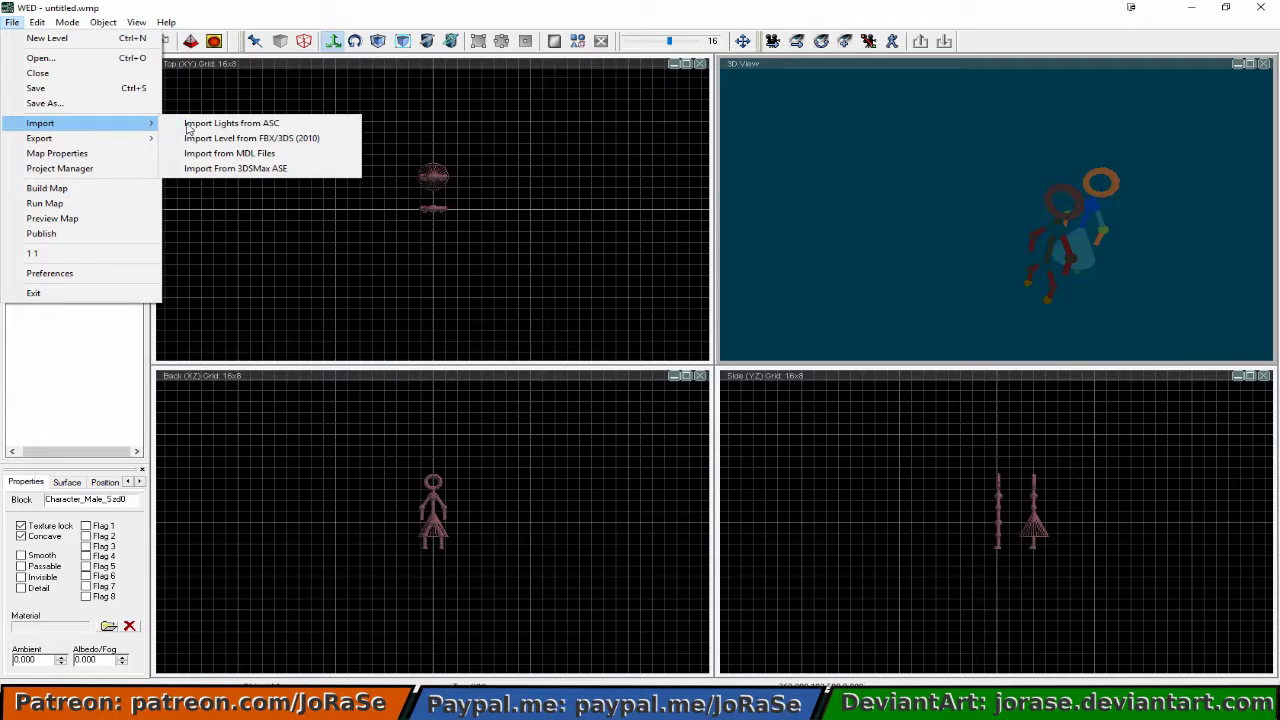
{"action": "left_click", "coordinate": [221, 154]}
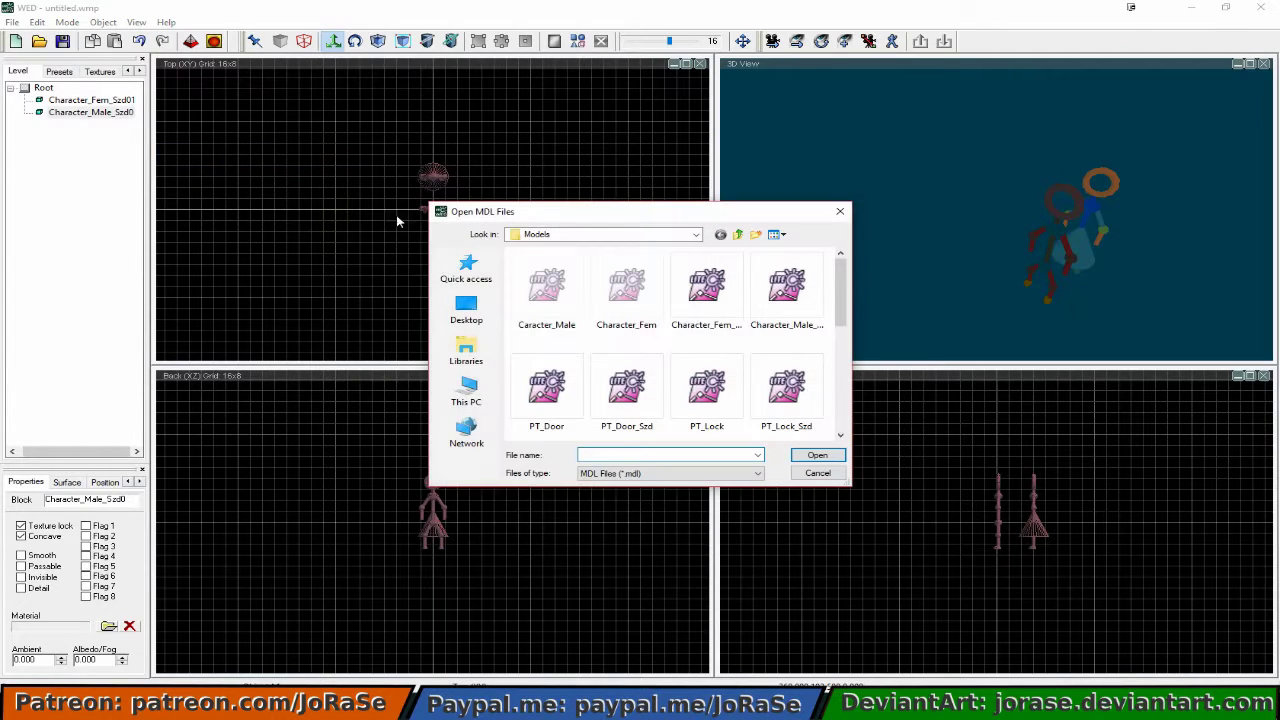
{"action": "left_click", "coordinate": [623, 388]}
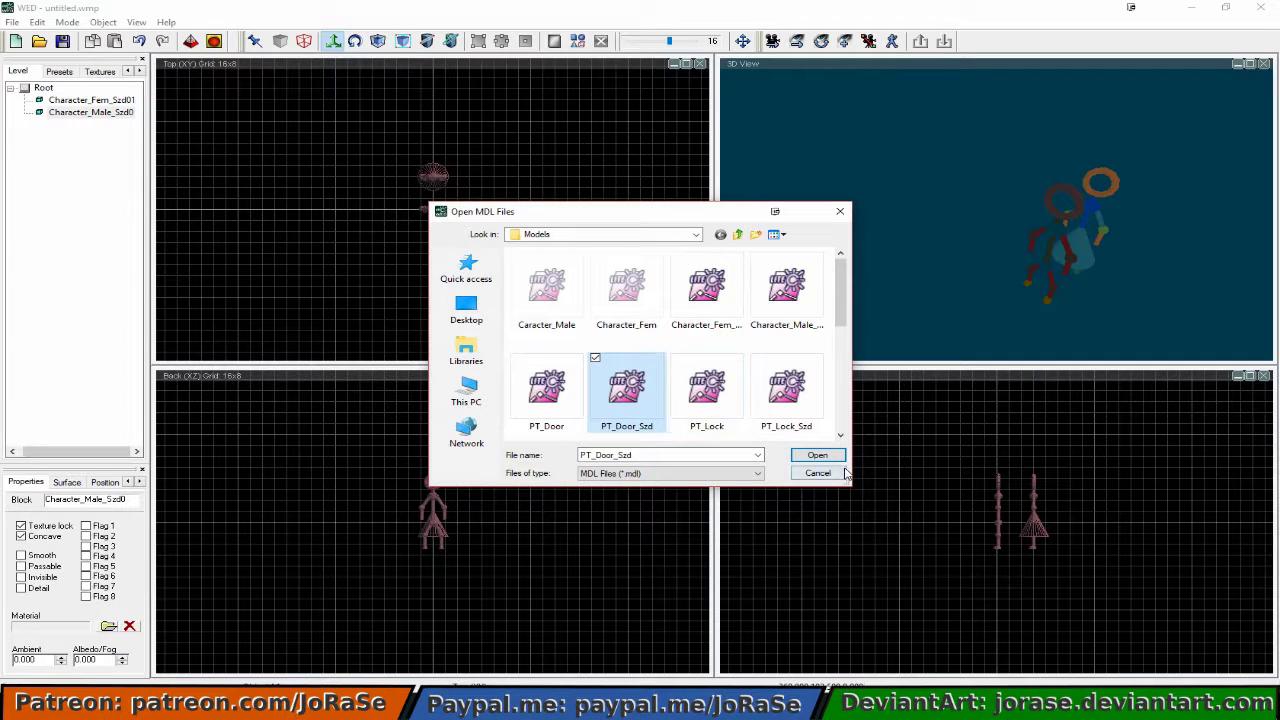
{"action": "left_click", "coordinate": [817, 456]}
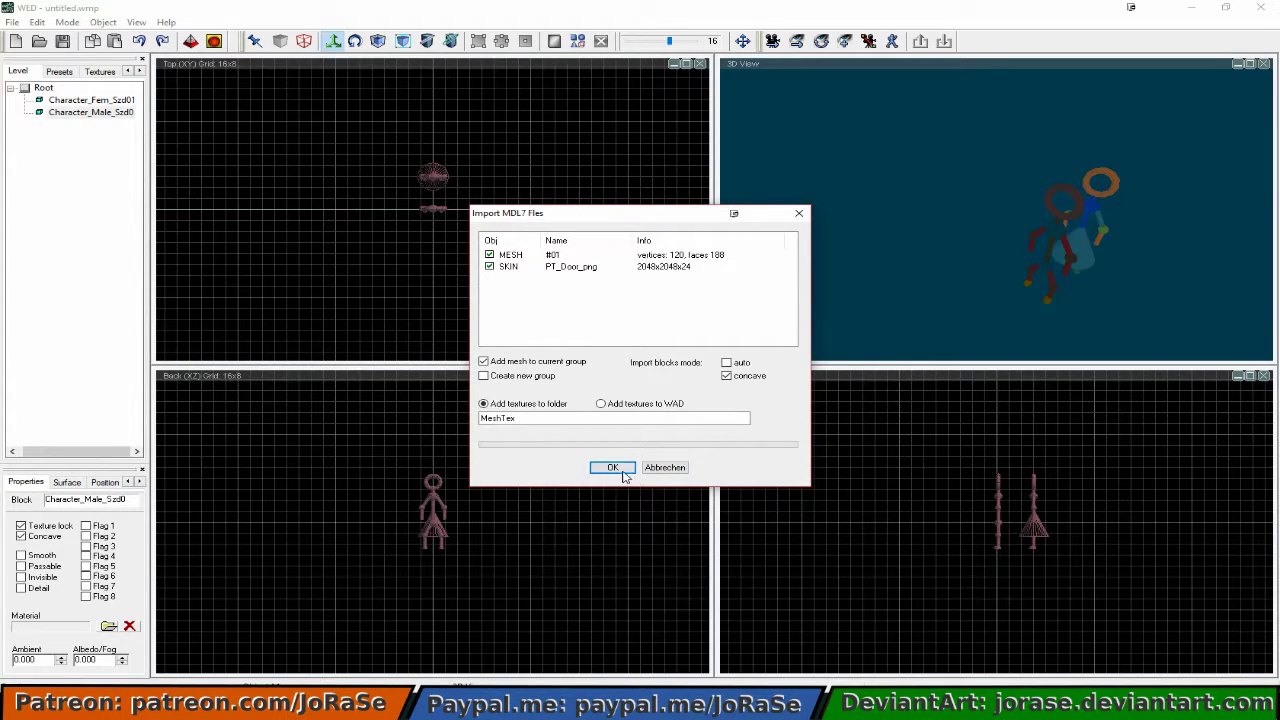
{"action": "left_click", "coordinate": [612, 468]}
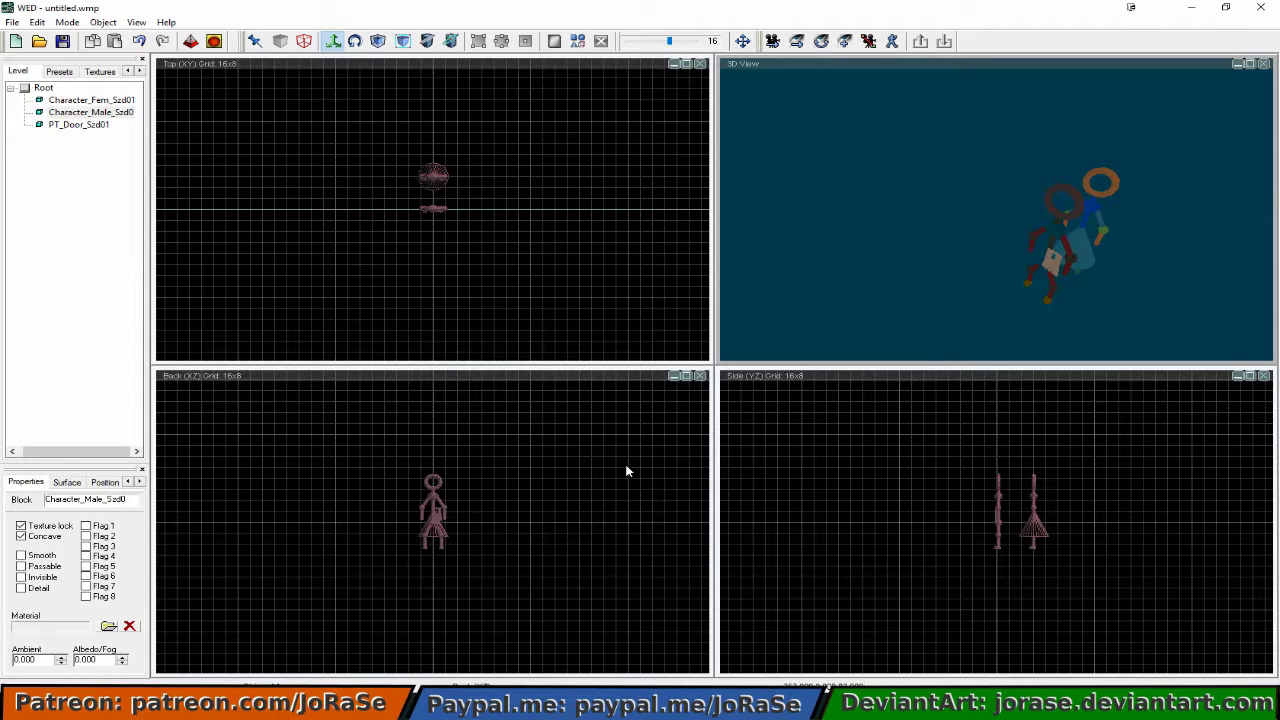
{"action": "right_click", "coordinate": [440, 517]}
Select PT_Door_Szd01 and open MED's Object menu for the door model.
{"action": "left_click", "coordinate": [440, 517]}
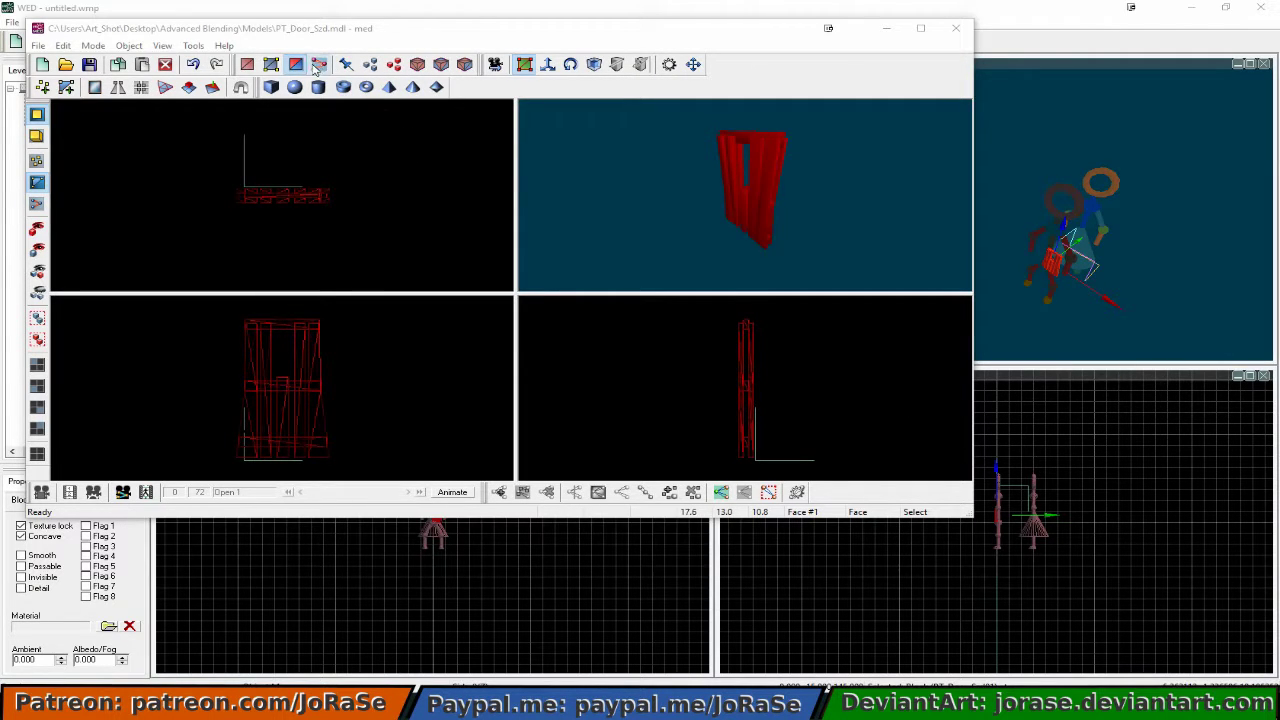
{"action": "left_click", "coordinate": [129, 46]}
Scale the door globally by factor 3, save the model and close MED.
{"action": "left_click", "coordinate": [148, 61]}
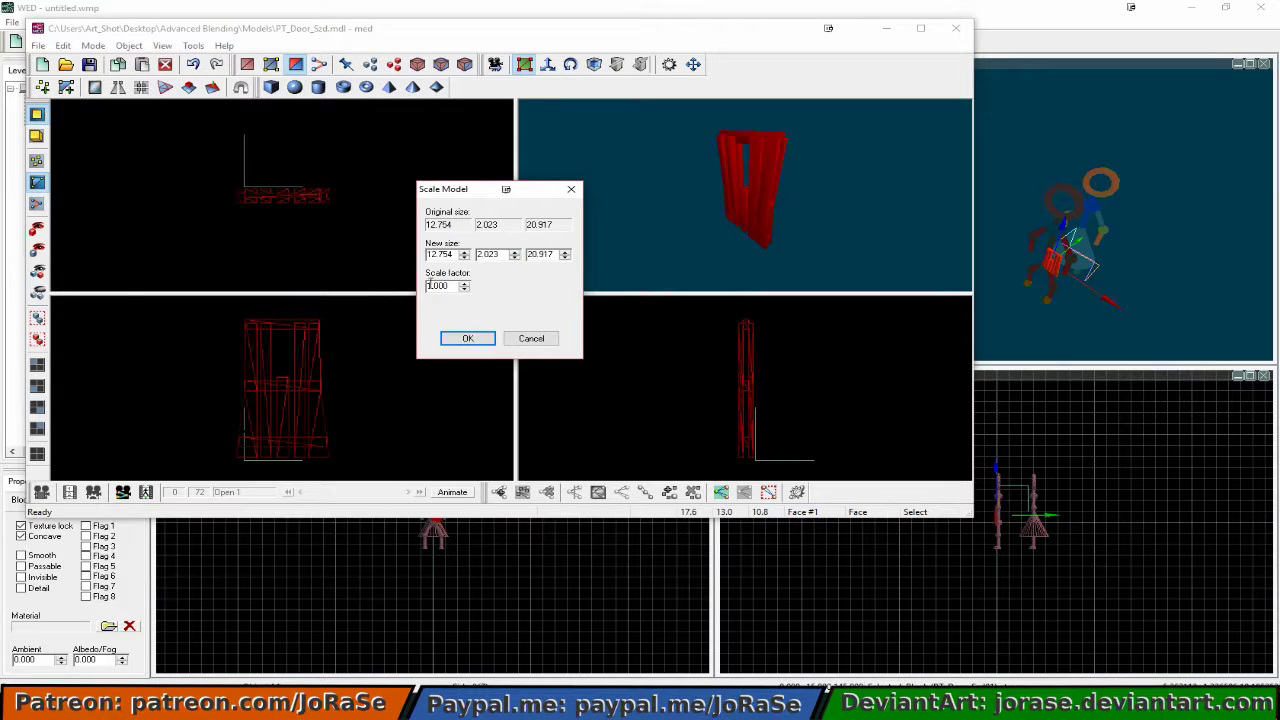
{"action": "double_click", "coordinate": [436, 285]}
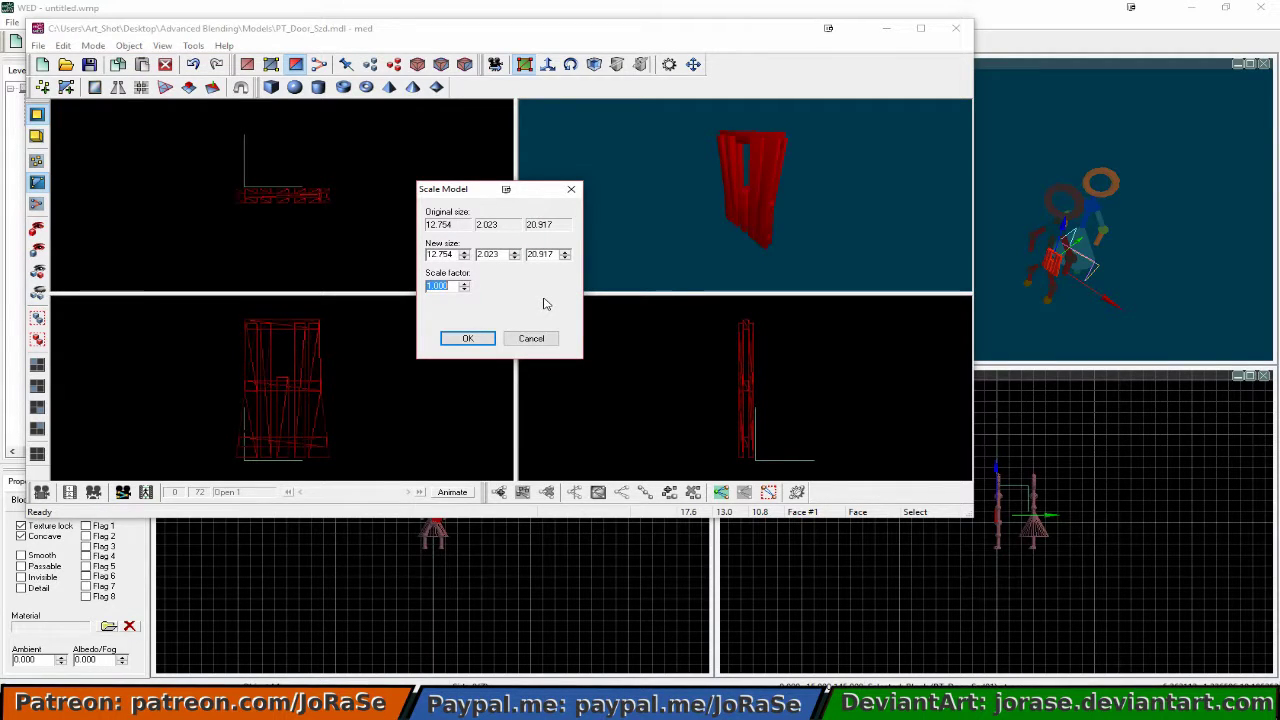
{"action": "type", "text": "3"}
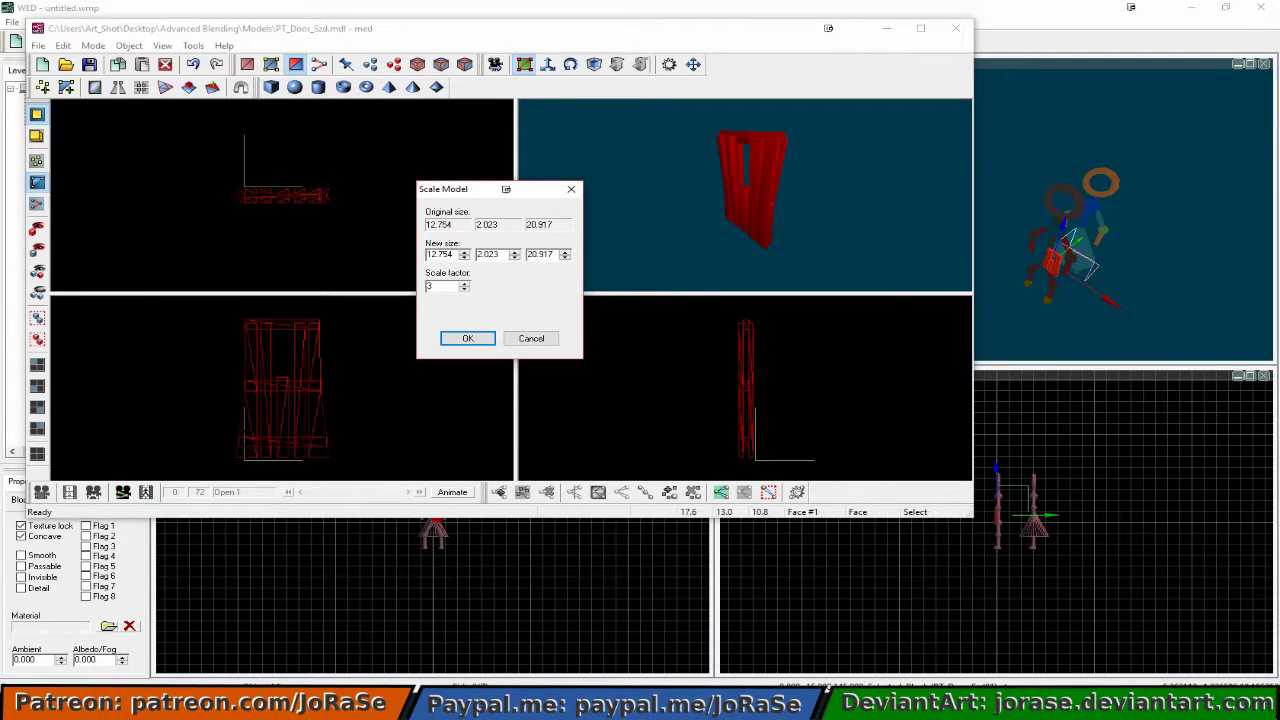
{"action": "key", "text": "Return"}
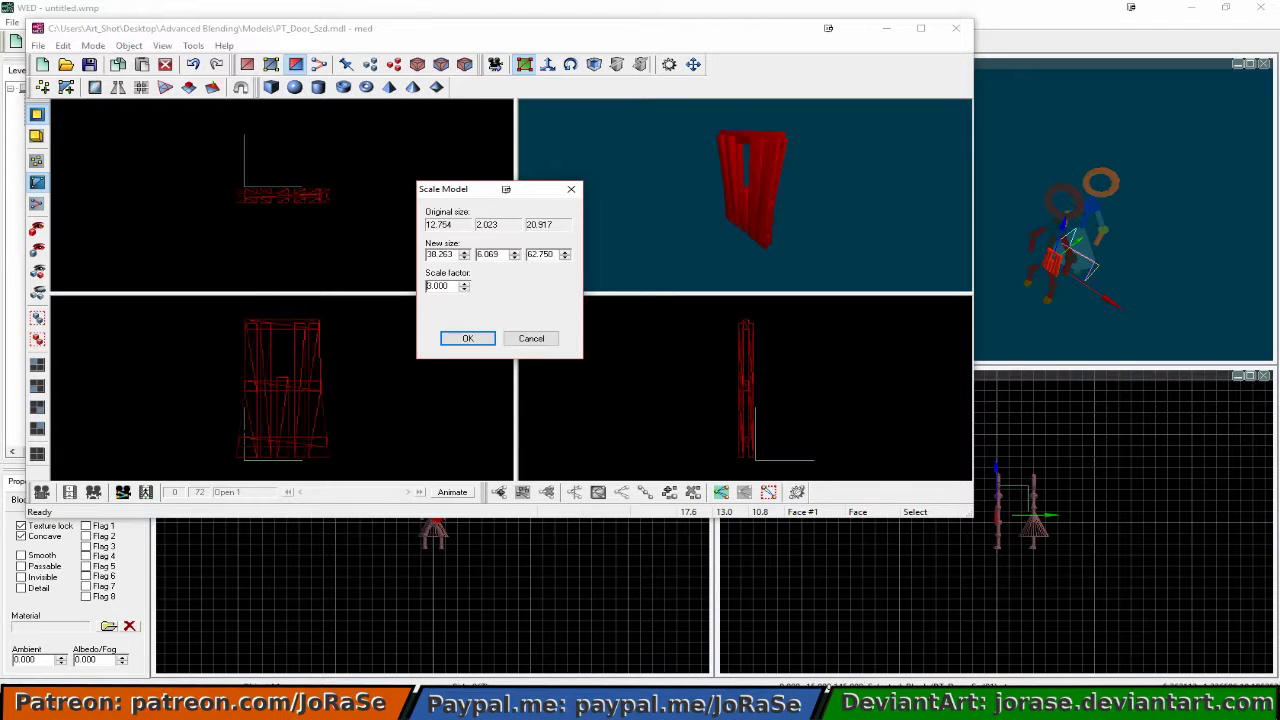
{"action": "left_click", "coordinate": [468, 339]}
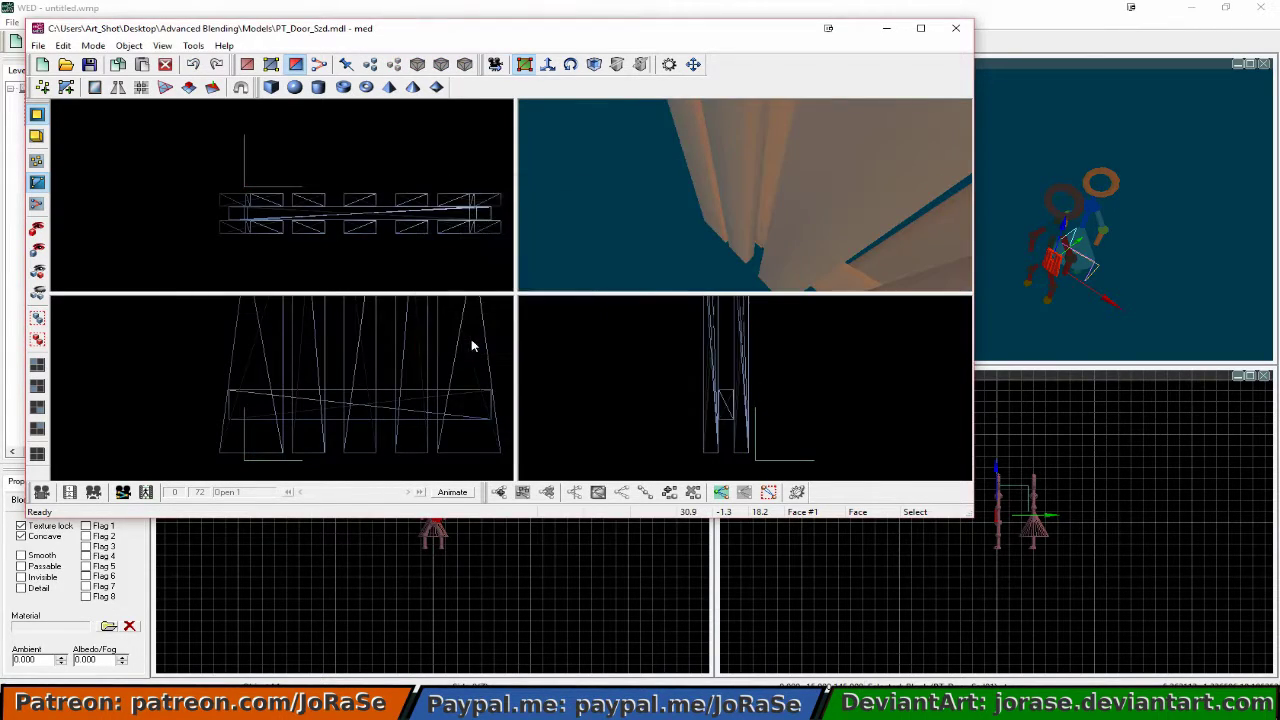
{"action": "left_click", "coordinate": [100, 66]}
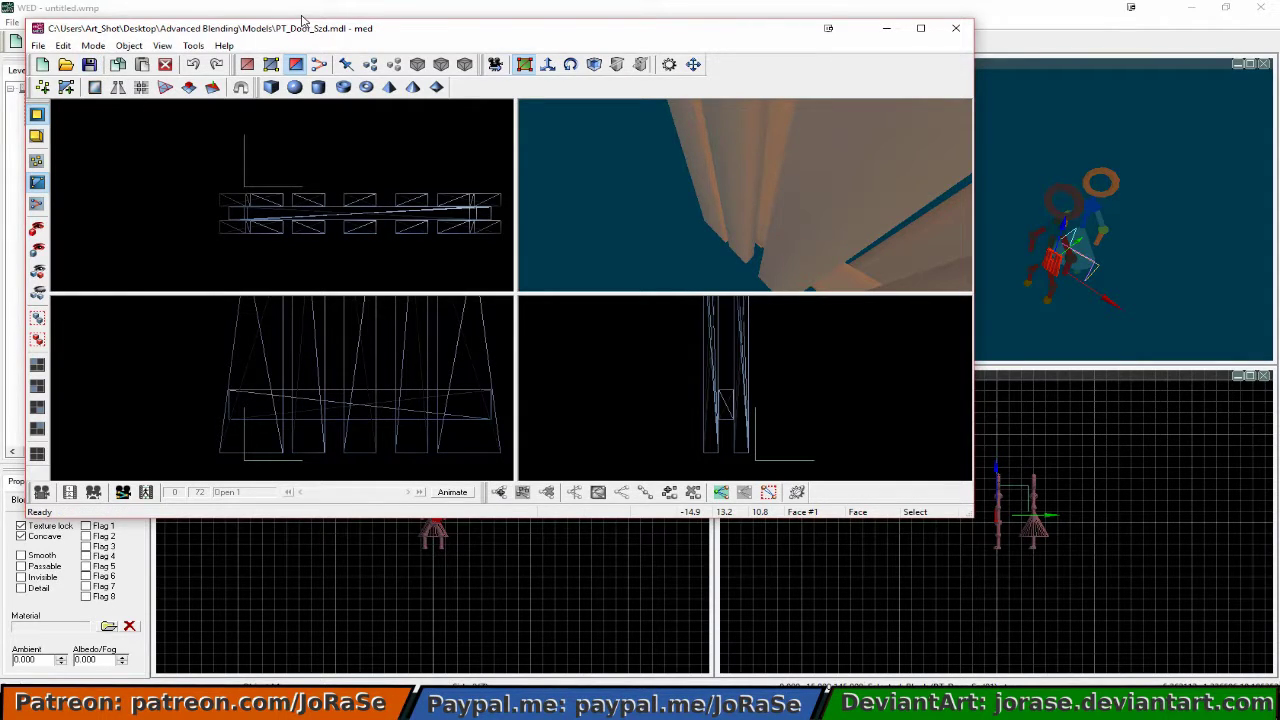
{"action": "left_click", "coordinate": [302, 20]}
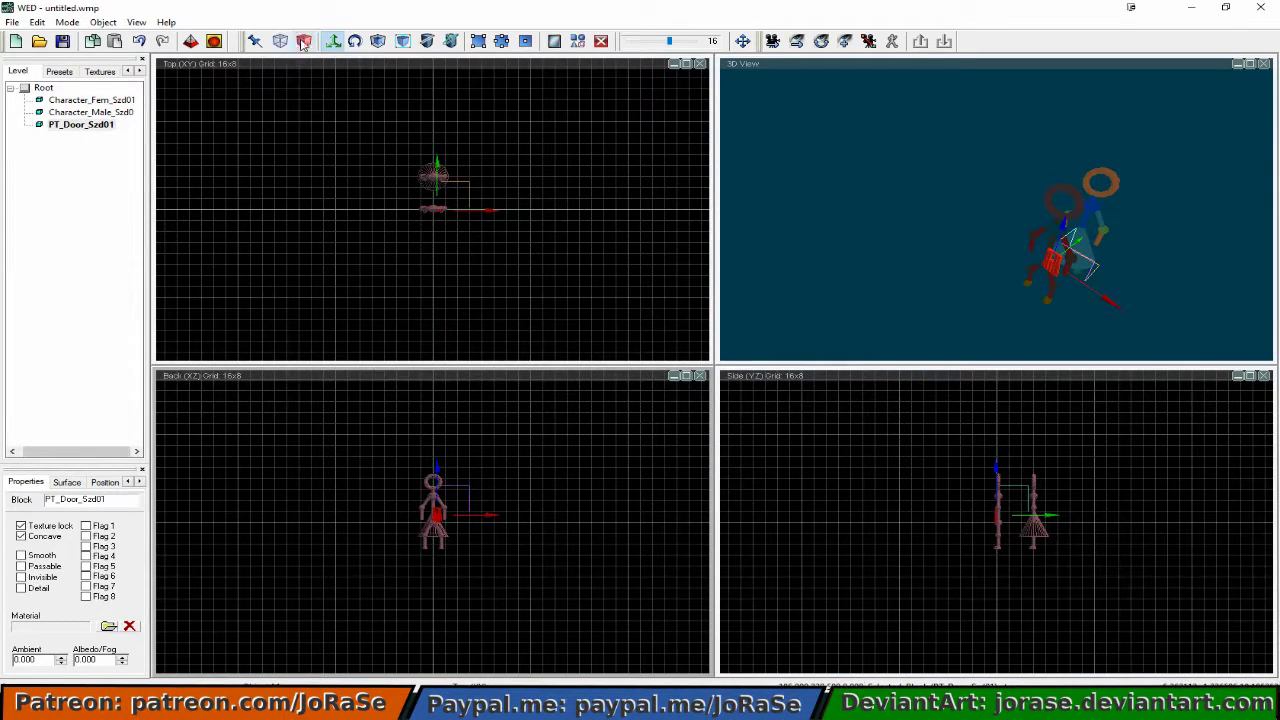
Delete the old door and re-import the rescaled PT_Door_Szd model.
{"action": "left_click", "coordinate": [601, 41]}
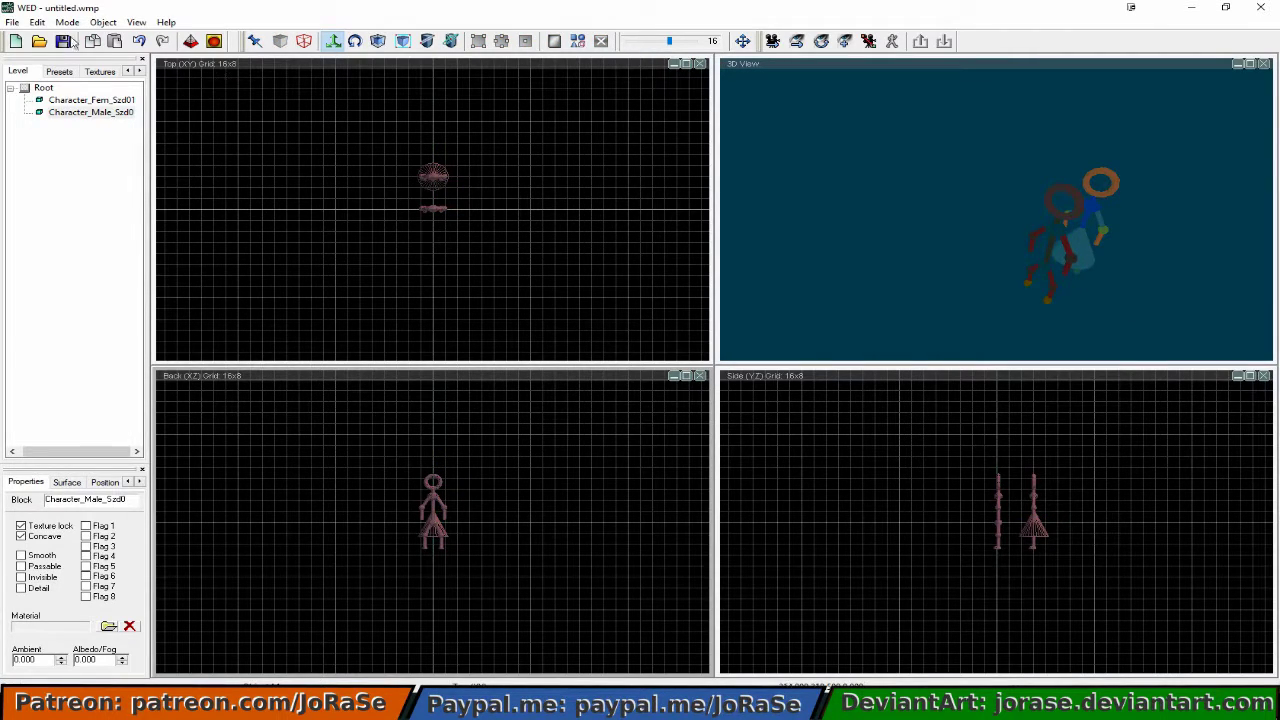
{"action": "left_click", "coordinate": [12, 22]}
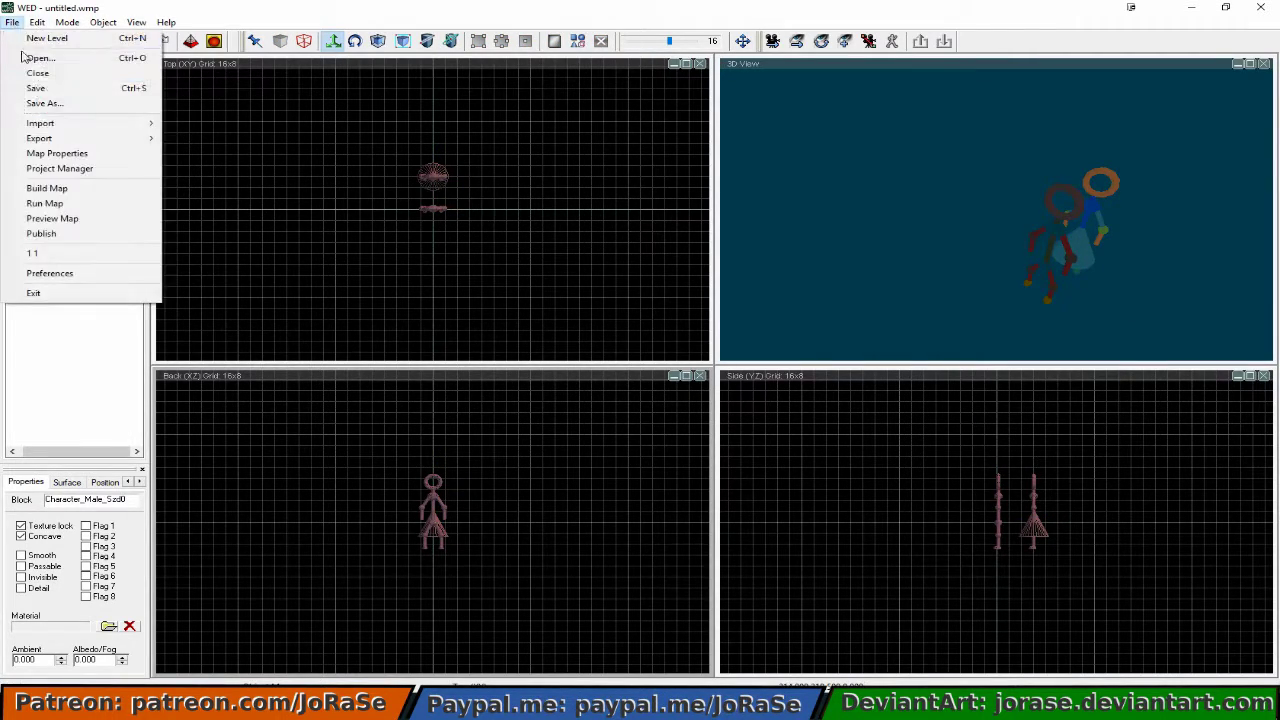
{"action": "left_click", "coordinate": [57, 126]}
{"action": "left_click", "coordinate": [196, 153]}
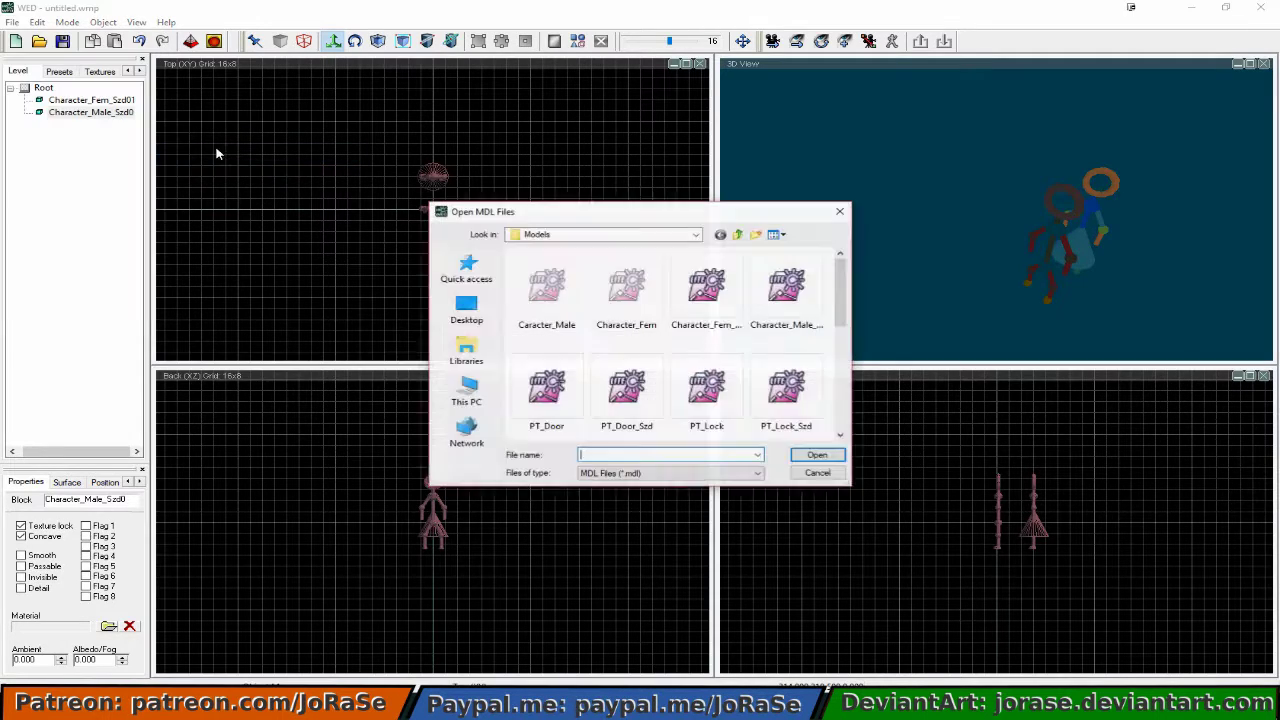
{"action": "left_click", "coordinate": [626, 390]}
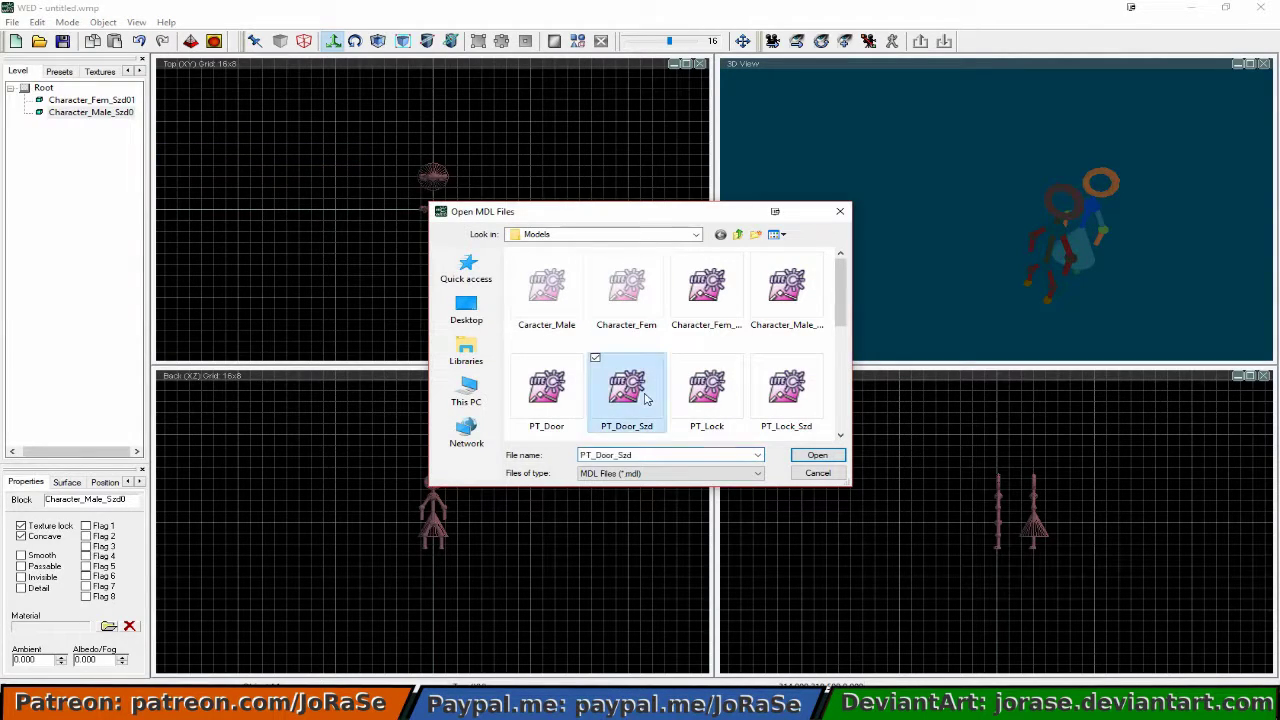
{"action": "left_click", "coordinate": [816, 456]}
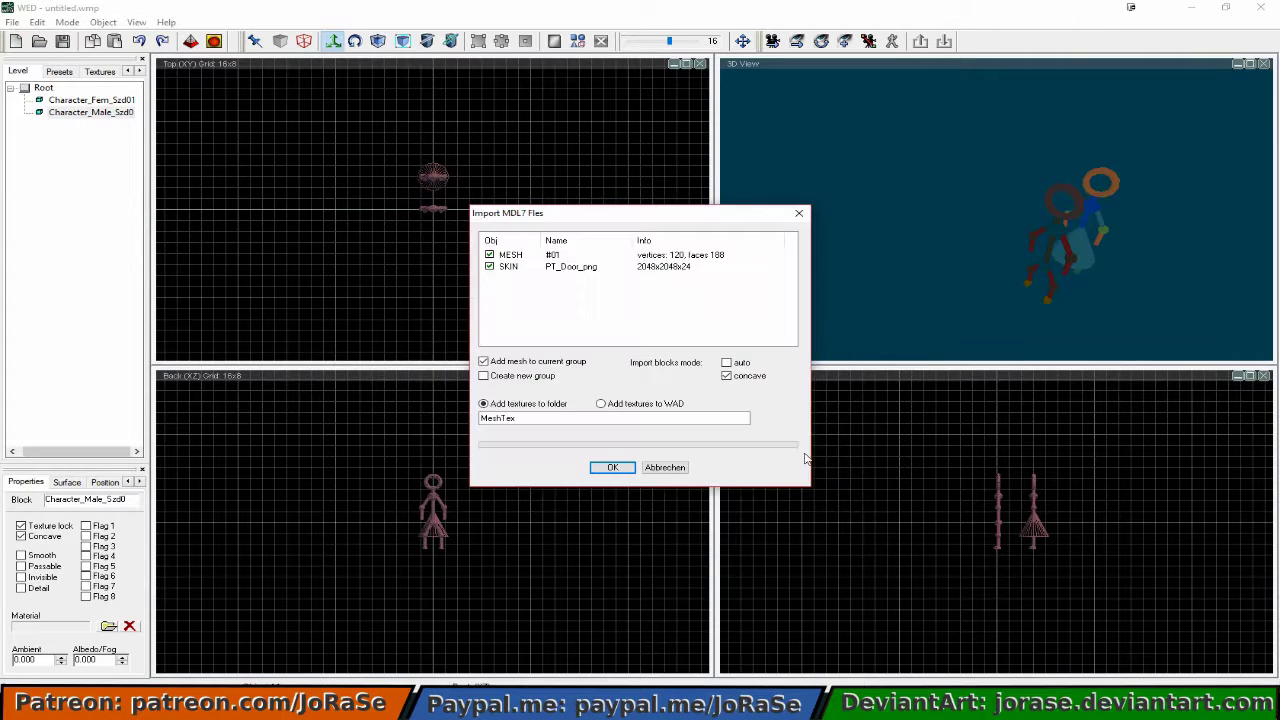
{"action": "left_click", "coordinate": [630, 471]}
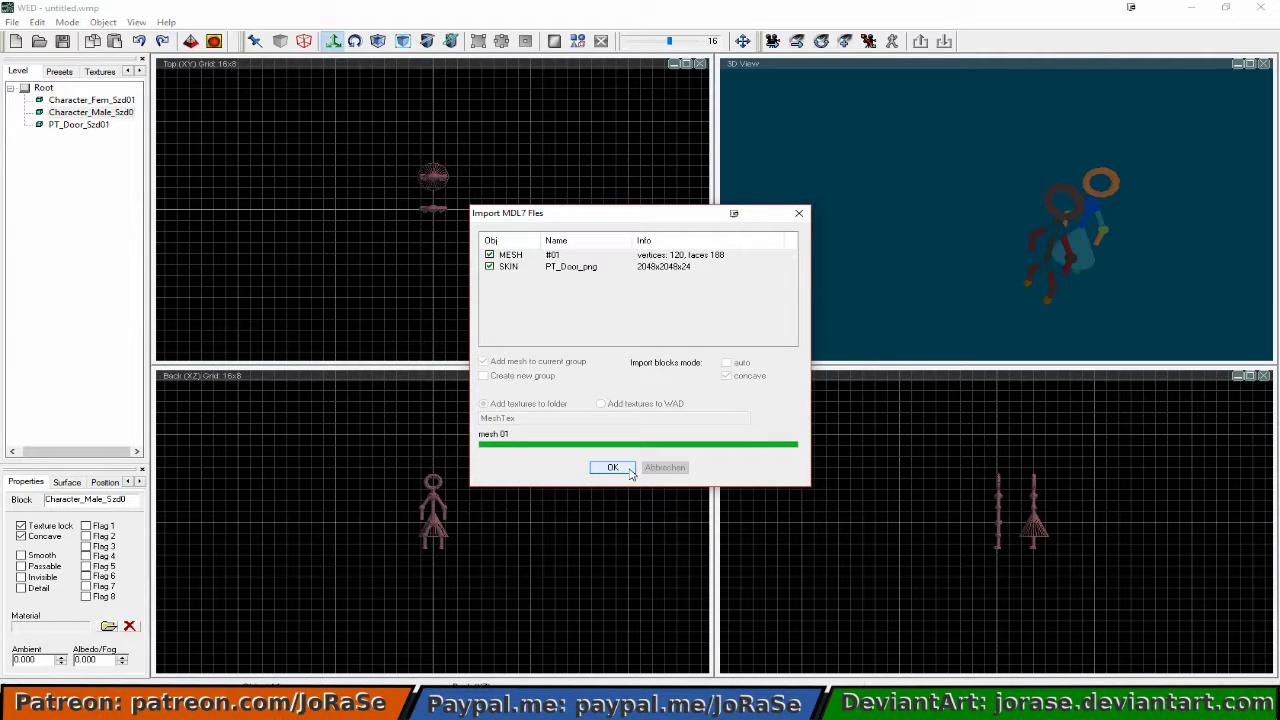
{"action": "left_click", "coordinate": [612, 468]}
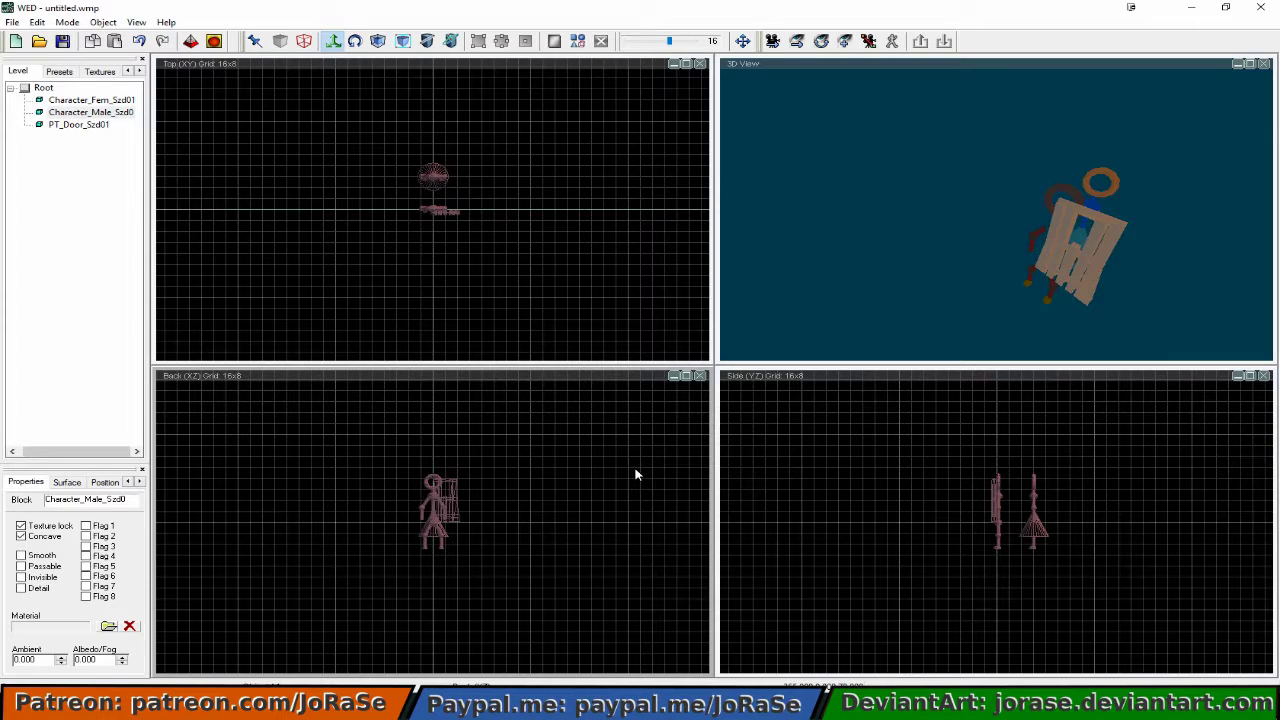
Select the enlarged door in the Side view and drag it down near the characters' legs.
{"action": "right_click", "coordinate": [993, 508]}
{"action": "left_click", "coordinate": [991, 508]}
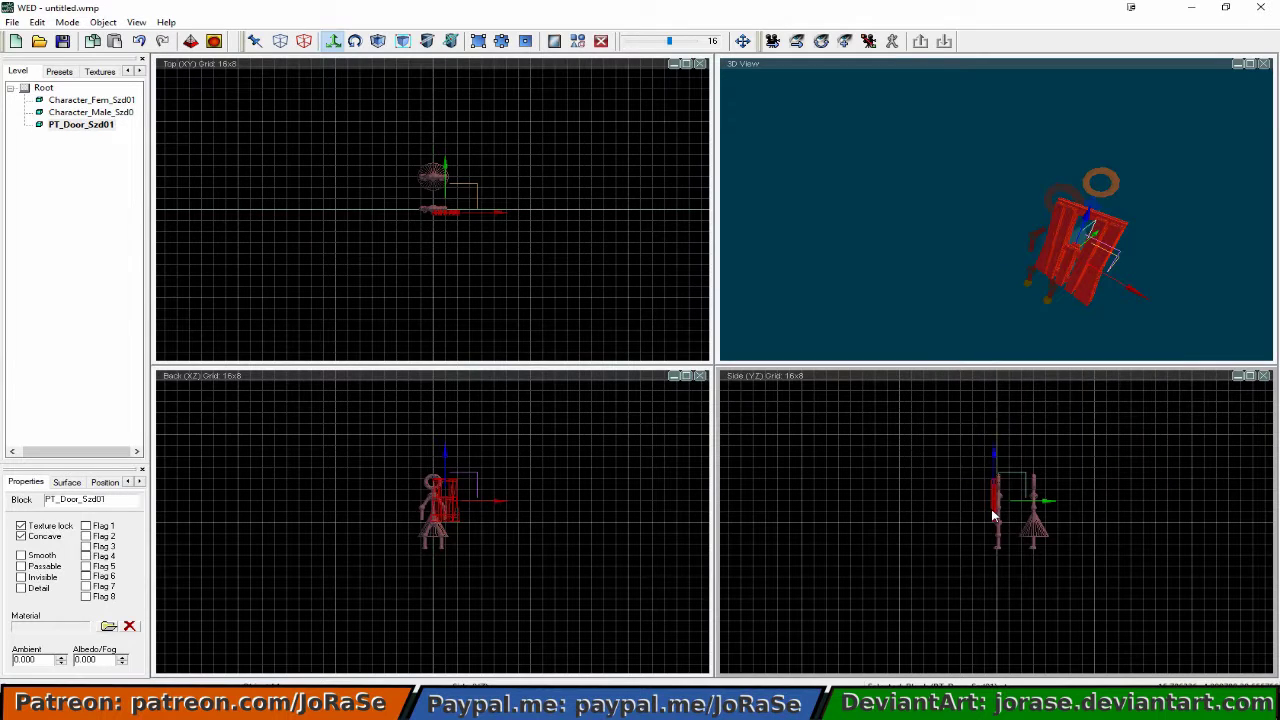
{"action": "left_click", "coordinate": [994, 461]}
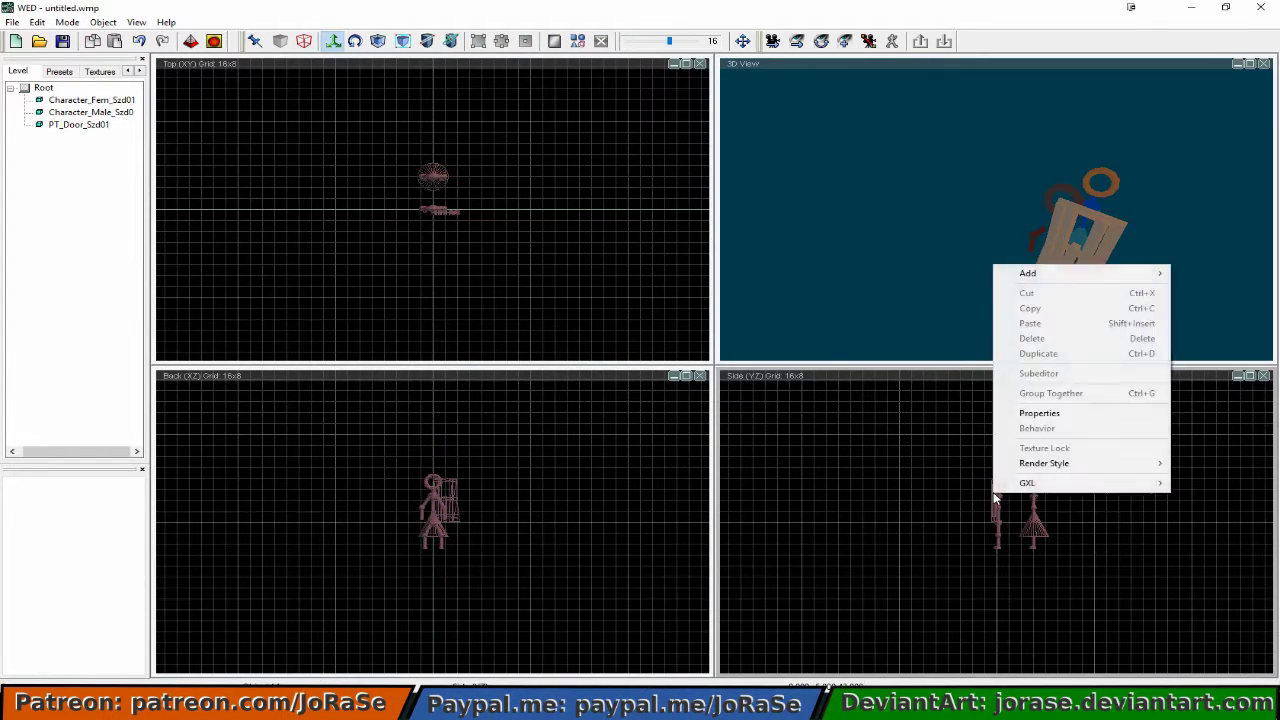
{"action": "left_click", "coordinate": [994, 512]}
{"action": "left_click", "coordinate": [992, 502]}
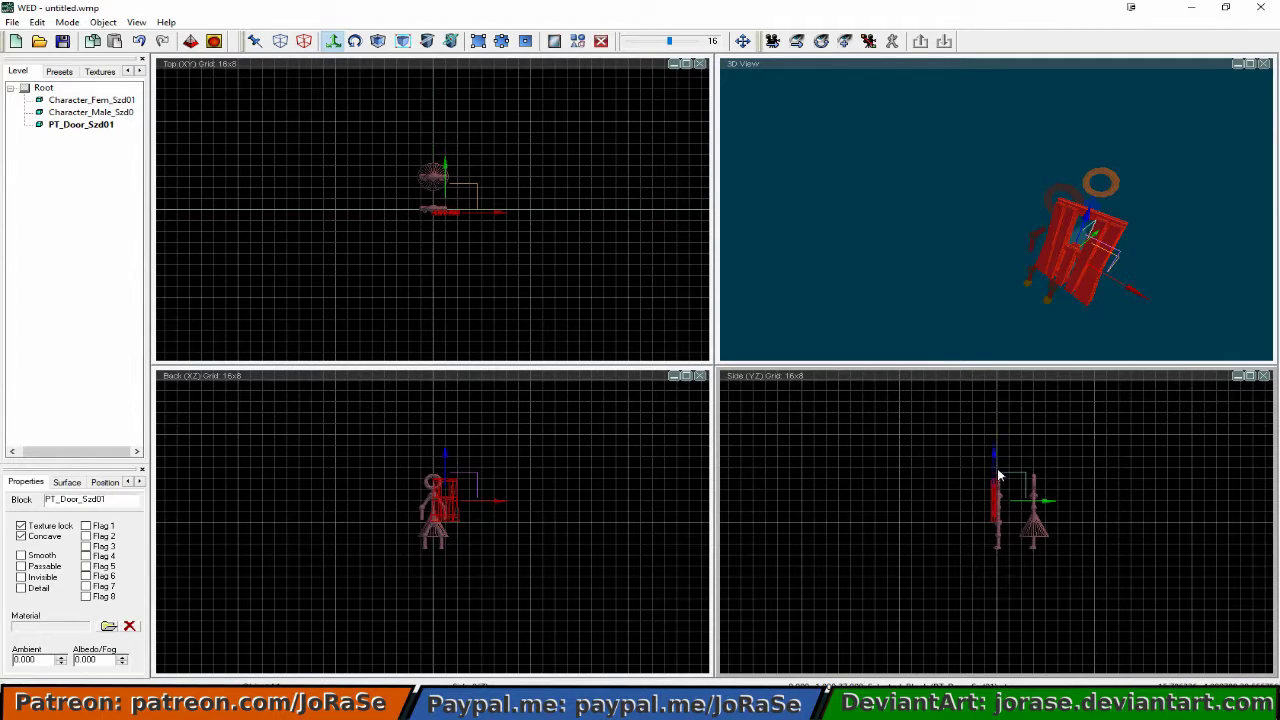
{"action": "left_click_drag", "start_coordinate": [995, 458], "coordinate": [995, 484]}
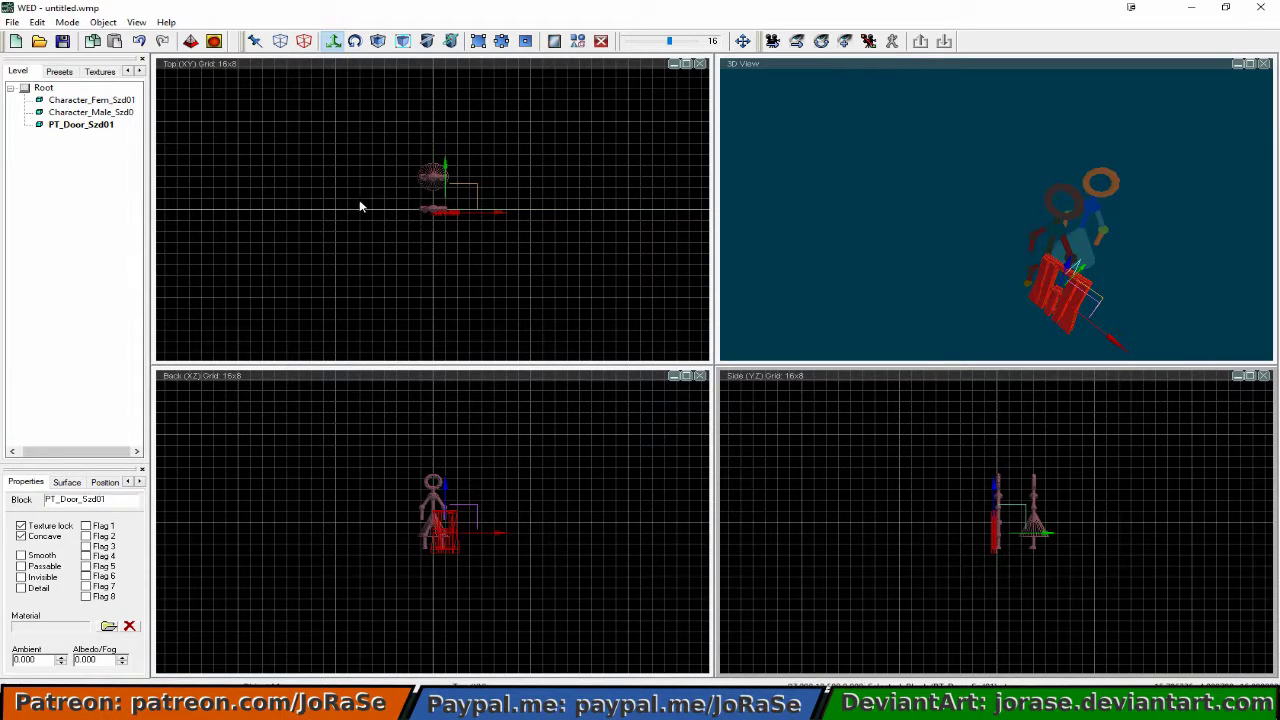
Delete the door from the level and select the entire door mesh in MED.
{"action": "left_click", "coordinate": [600, 41]}
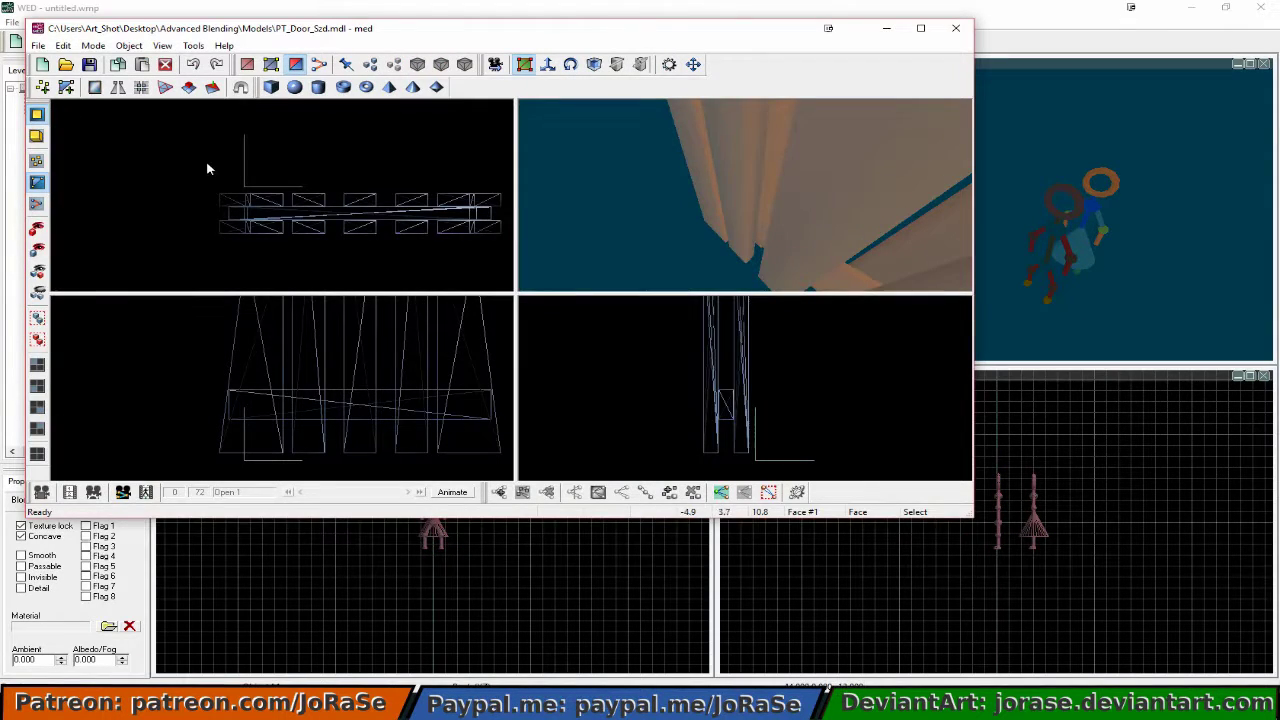
{"action": "left_click_drag", "start_coordinate": [223, 160], "coordinate": [208, 203]}
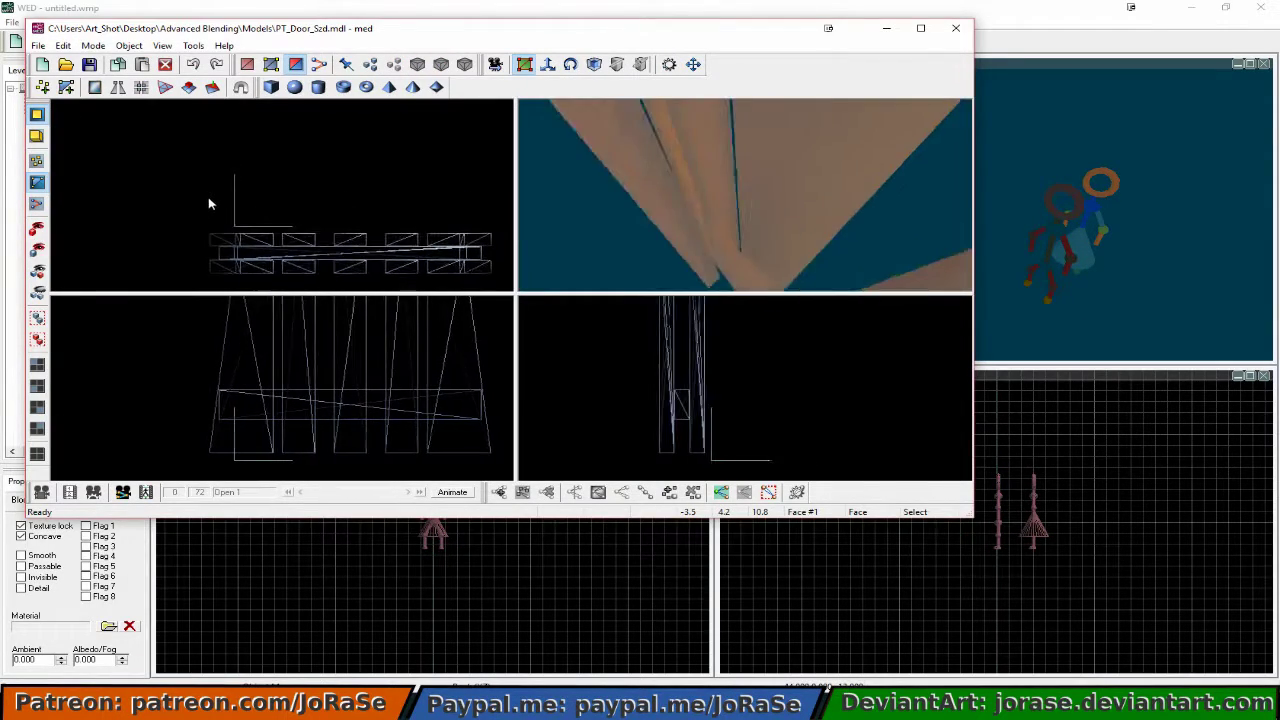
{"action": "left_click", "coordinate": [496, 64]}
{"action": "scroll", "coordinate": [451, 131], "scroll_direction": "down", "scroll_amount": 5}
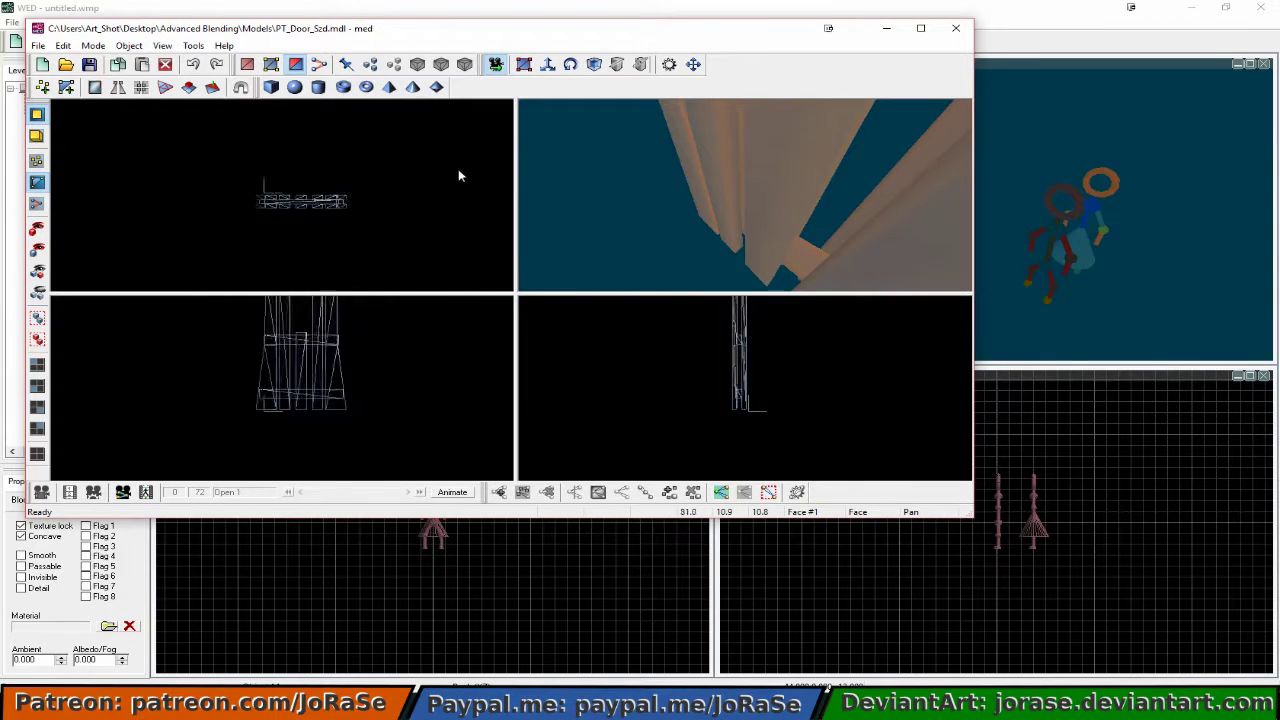
{"action": "scroll", "coordinate": [580, 200], "scroll_direction": "down", "scroll_amount": 8}
{"action": "left_click", "coordinate": [525, 65]}
{"action": "left_click_drag", "start_coordinate": [240, 151], "coordinate": [358, 243]}
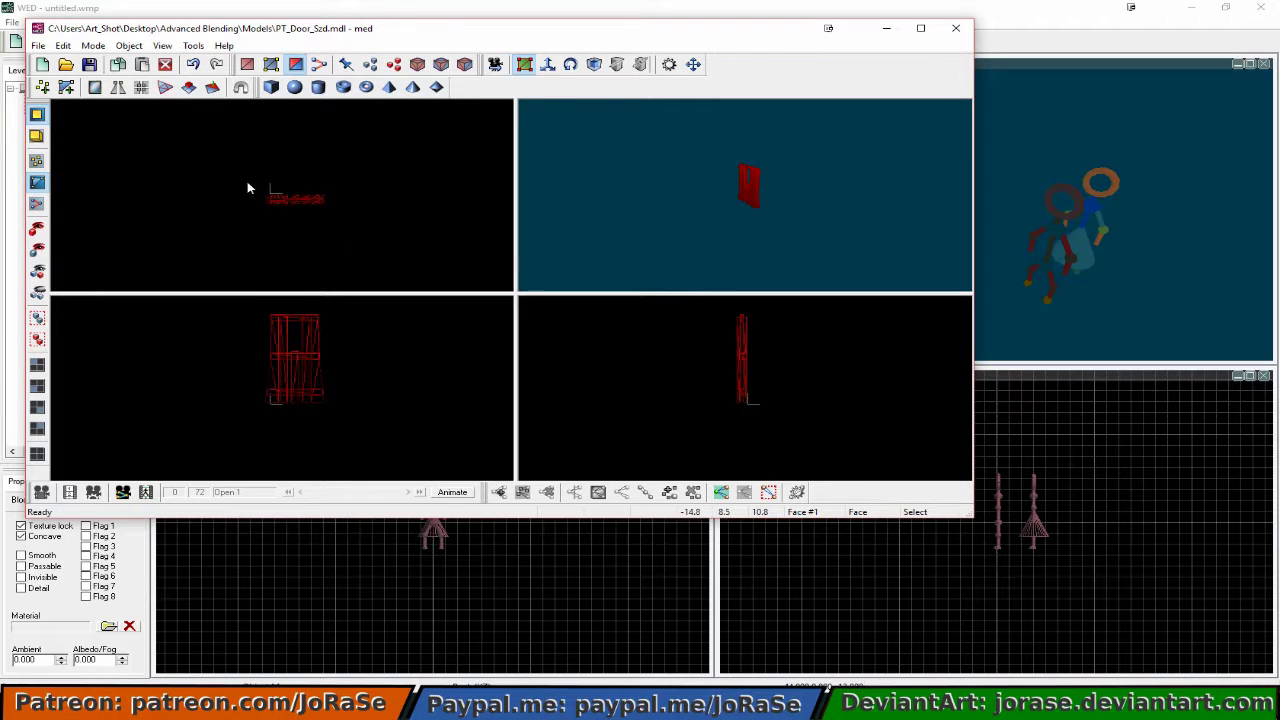
Scale the door mesh by 1.5 to 57.394 × 9.103 × 94.125 and close MED.
{"action": "left_click", "coordinate": [118, 48]}
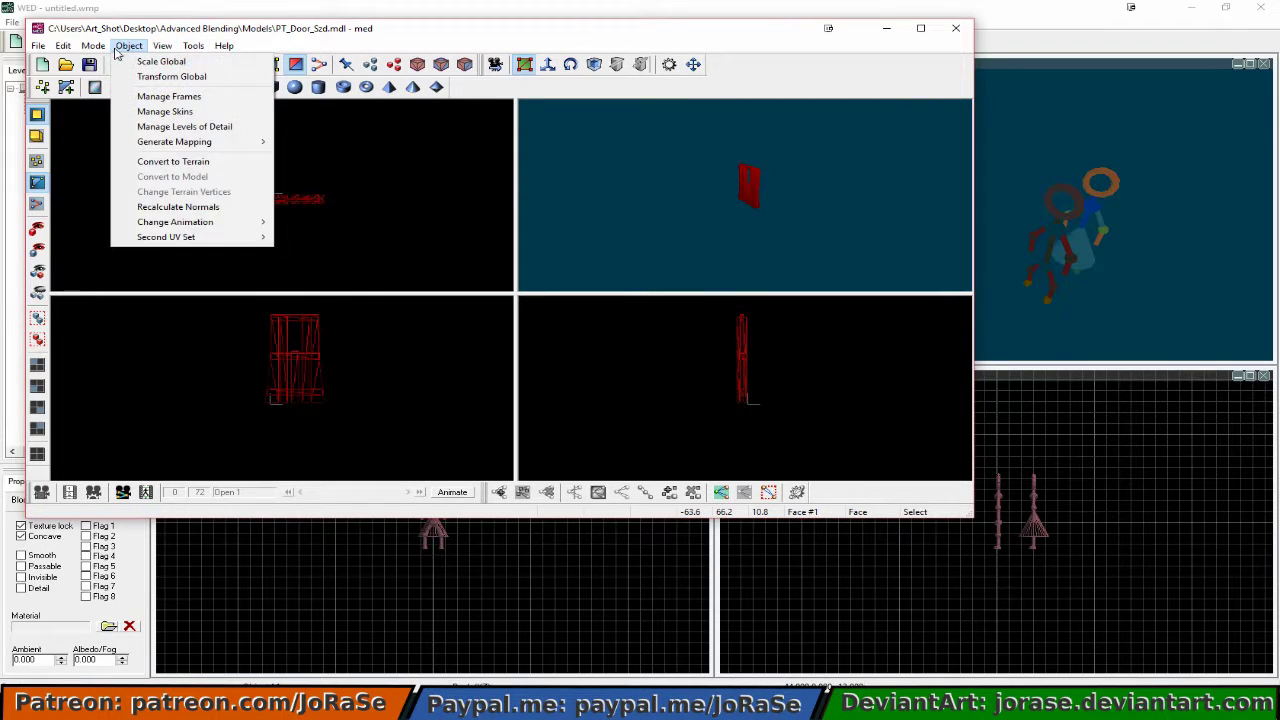
{"action": "left_click", "coordinate": [140, 61]}
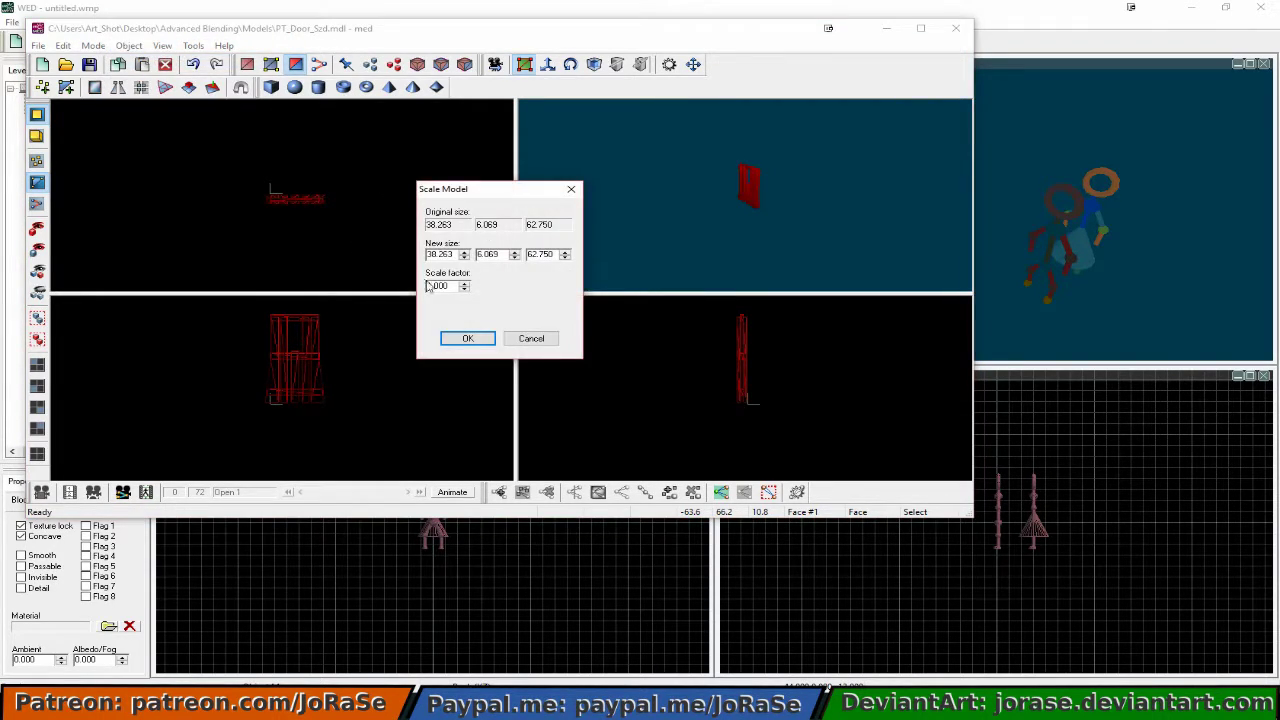
{"action": "left_click_drag", "start_coordinate": [429, 286], "coordinate": [448, 287]}
{"action": "type", "text": "5"}
{"action": "left_click", "coordinate": [452, 338]}
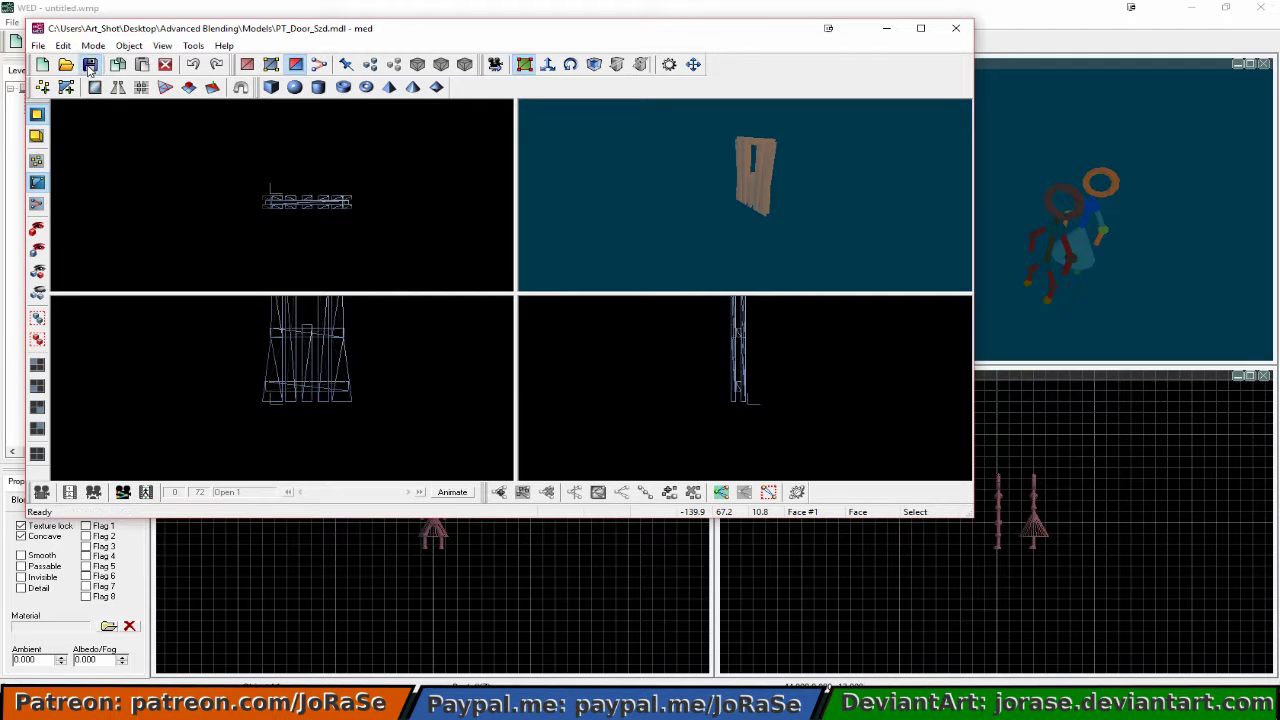
{"action": "left_click", "coordinate": [1007, 40]}
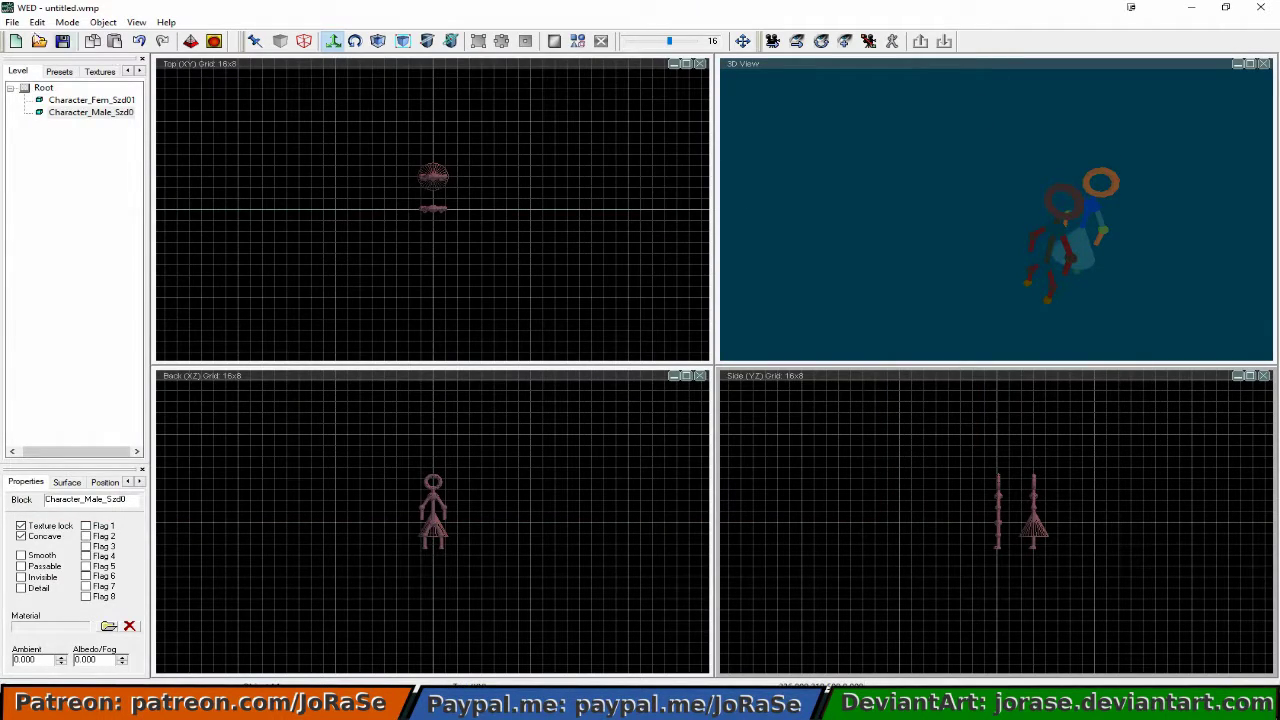
{"action": "left_click", "coordinate": [12, 22]}
{"action": "mouse_move", "coordinate": [117, 125]}
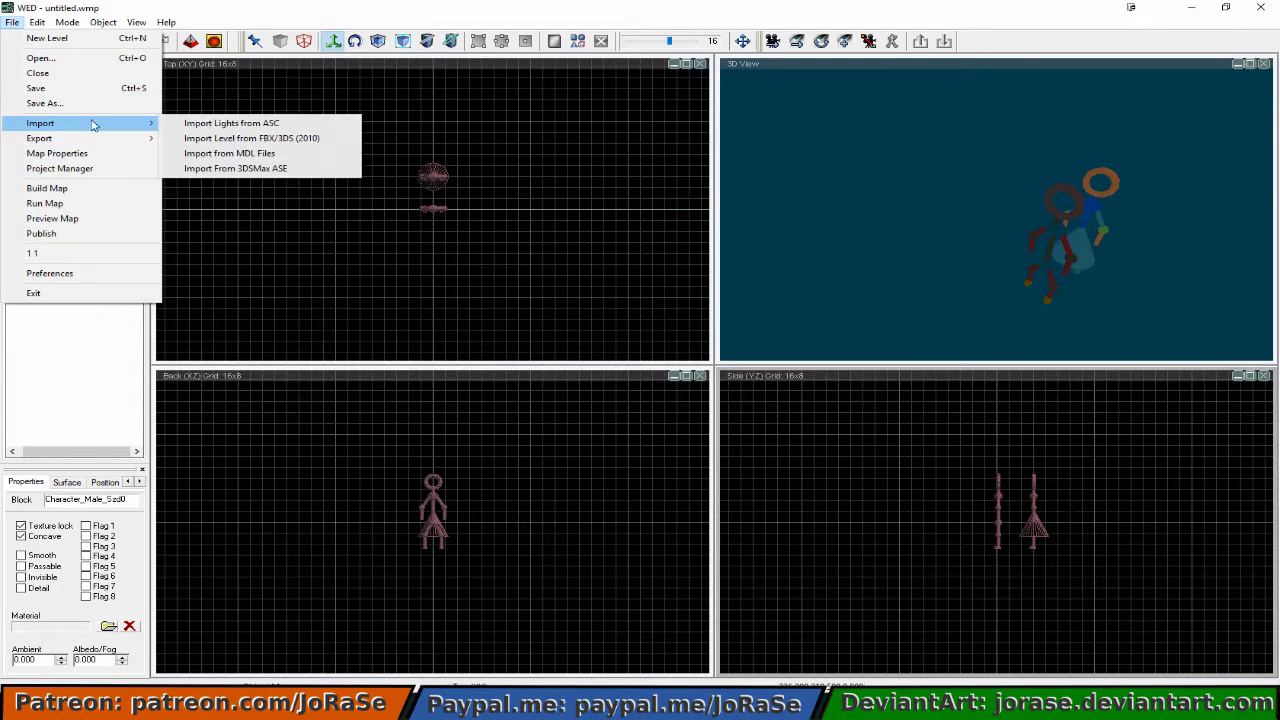
{"action": "left_click", "coordinate": [257, 152]}
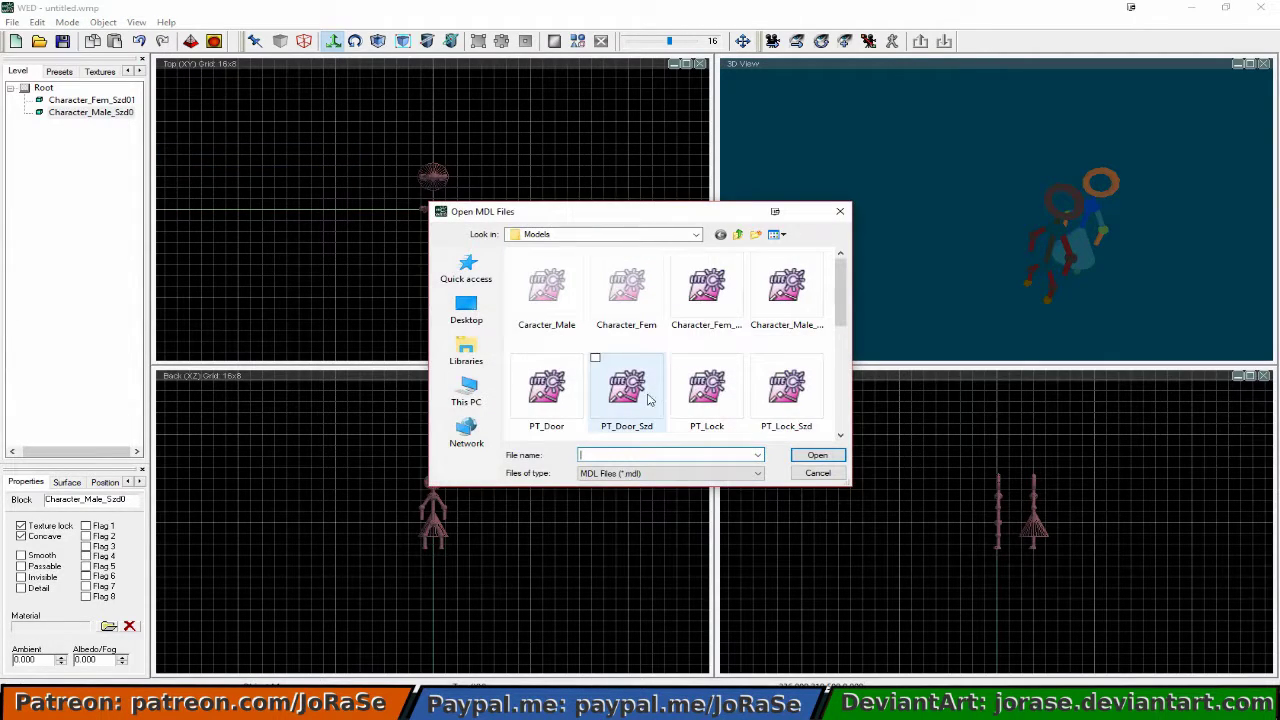
{"action": "left_click", "coordinate": [620, 395]}
{"action": "left_click", "coordinate": [818, 455]}
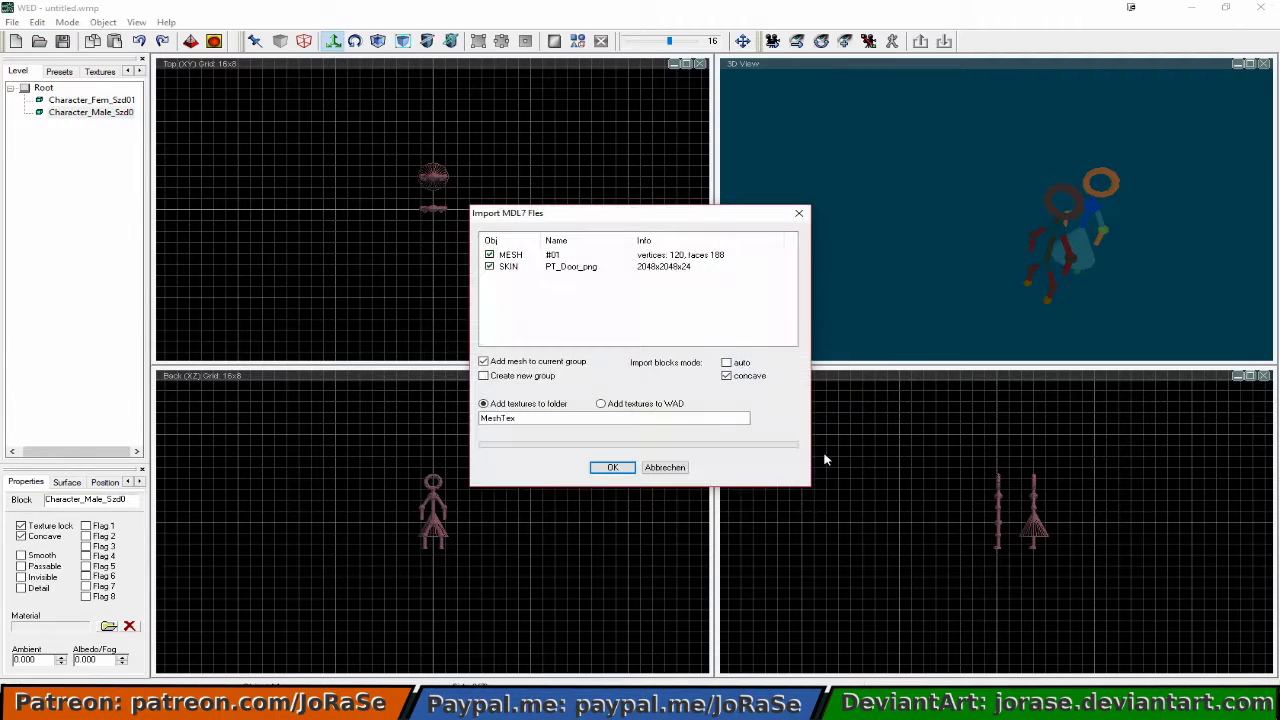
{"action": "left_click", "coordinate": [612, 468]}
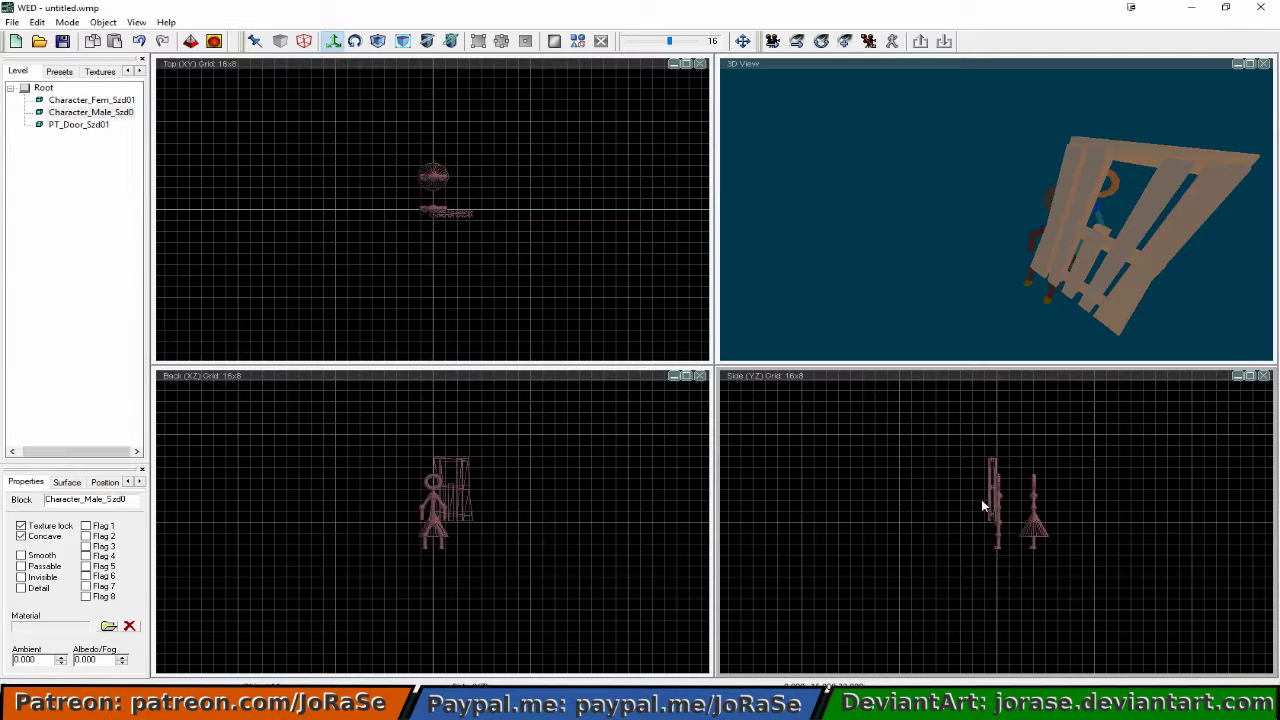
{"action": "right_click", "coordinate": [464, 497]}
{"action": "key", "text": "Escape"}
{"action": "left_click", "coordinate": [463, 488]}
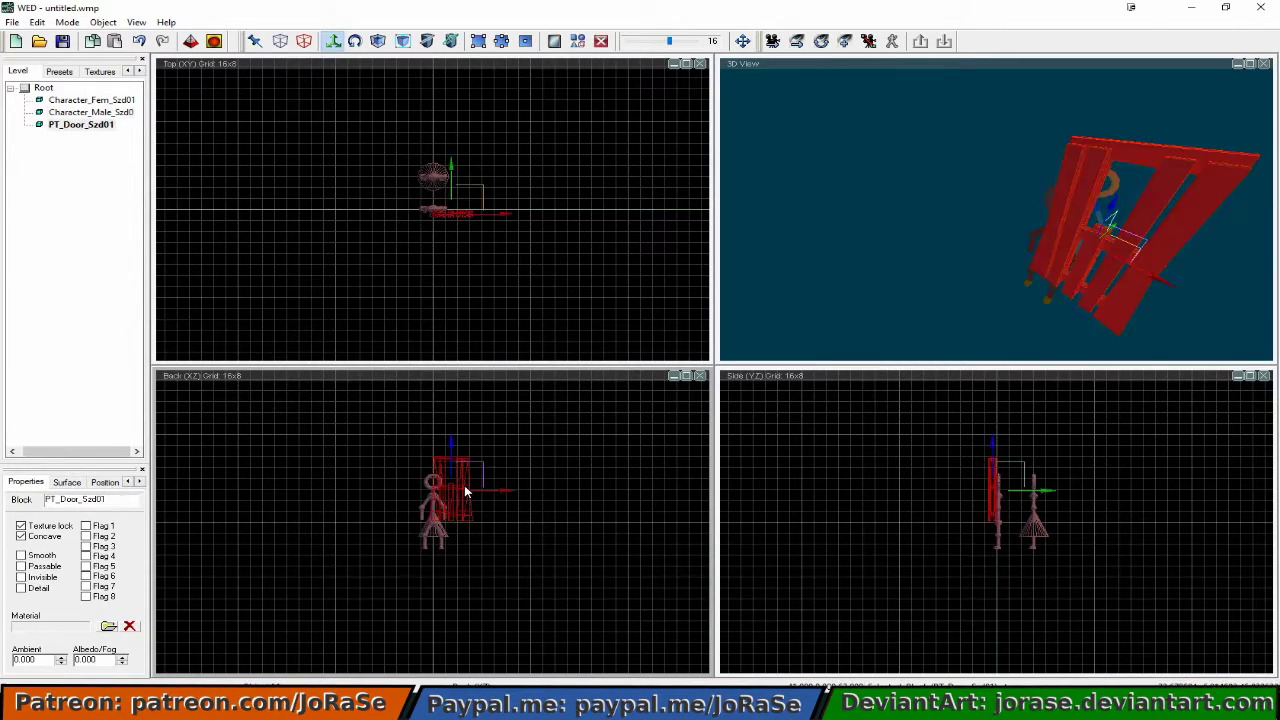
{"action": "left_click_drag", "start_coordinate": [451, 443], "coordinate": [451, 462]}
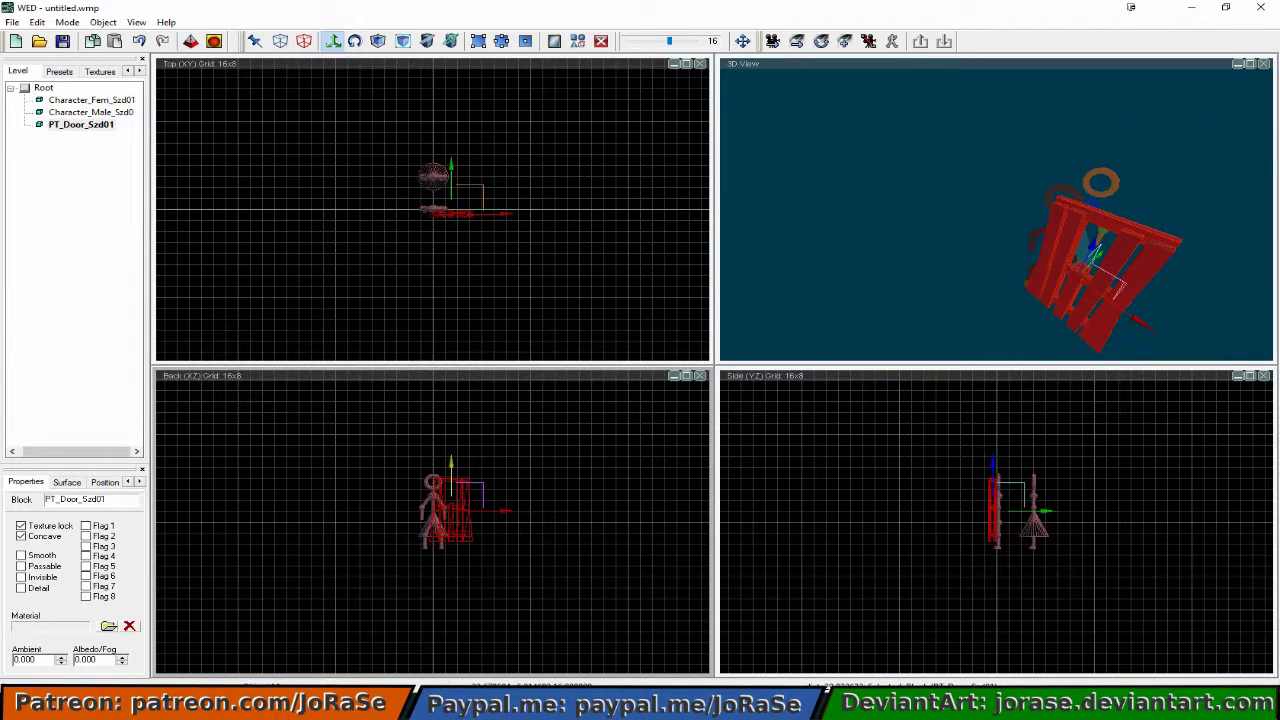
{"action": "right_click", "coordinate": [469, 470]}
{"action": "key", "text": "Escape"}
{"action": "right_click", "coordinate": [554, 506]}
{"action": "key", "text": "Escape"}
{"action": "left_click", "coordinate": [601, 41]}
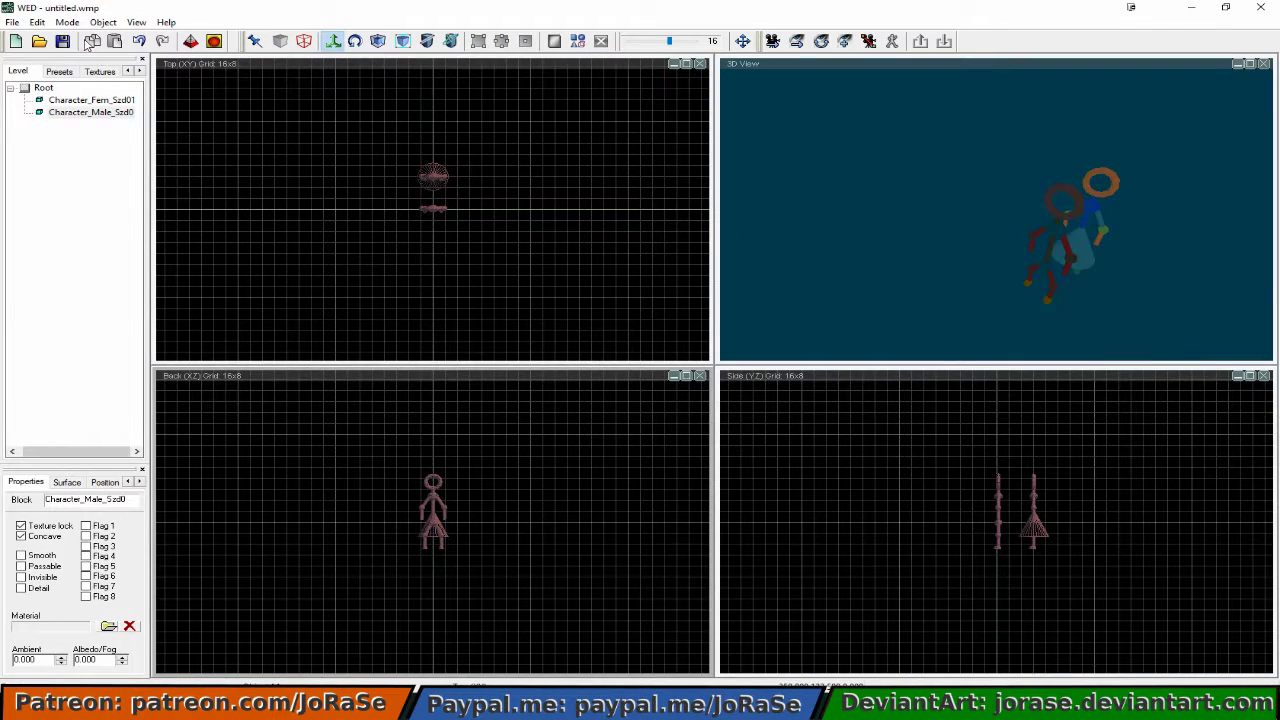
Select the whole door model, scale it globally by 1.250, save it, and close MED.
{"action": "key", "text": "alt+Tab"}
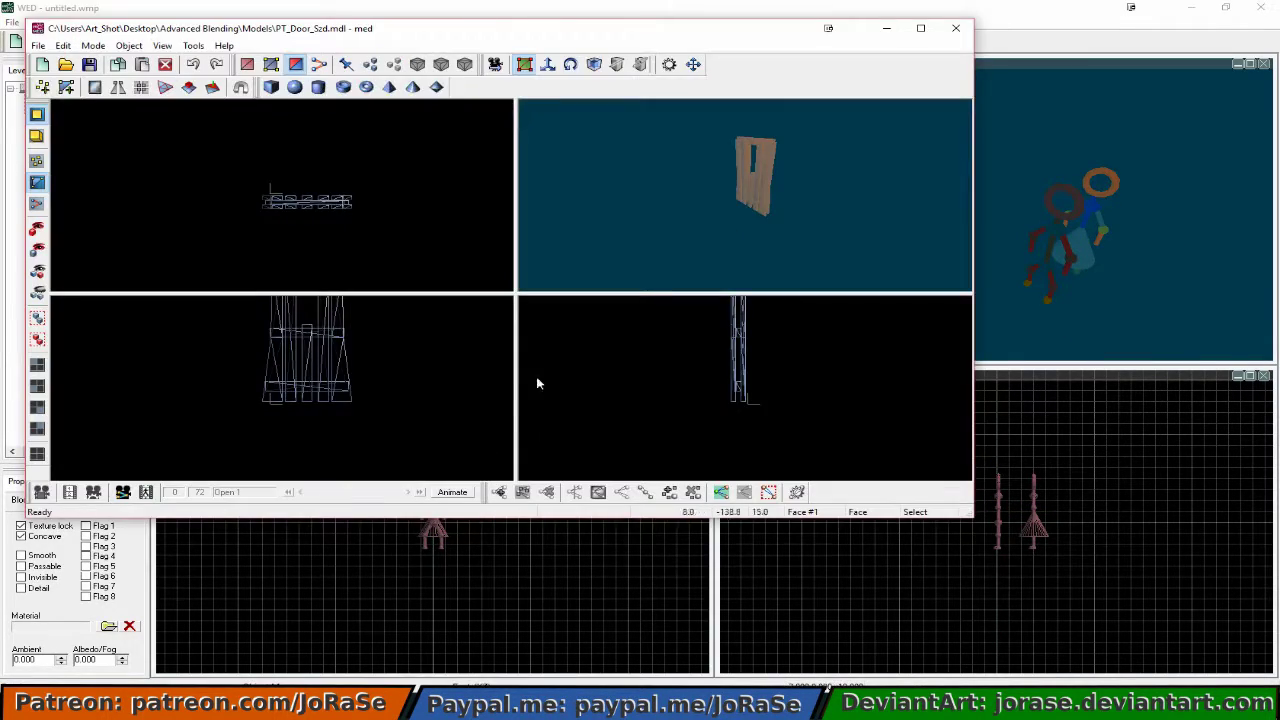
{"action": "right_click", "coordinate": [333, 393]}
{"action": "left_click_drag", "start_coordinate": [222, 153], "coordinate": [358, 226]}
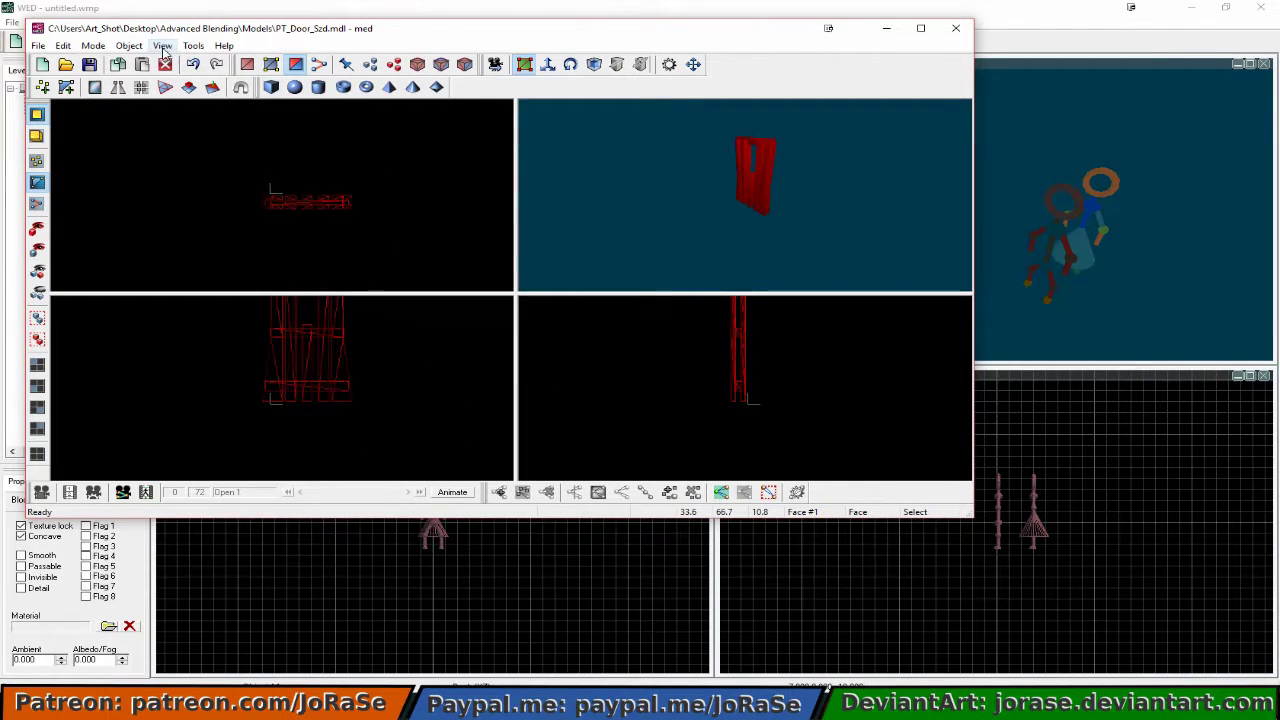
{"action": "left_click", "coordinate": [129, 45]}
{"action": "left_click", "coordinate": [122, 63]}
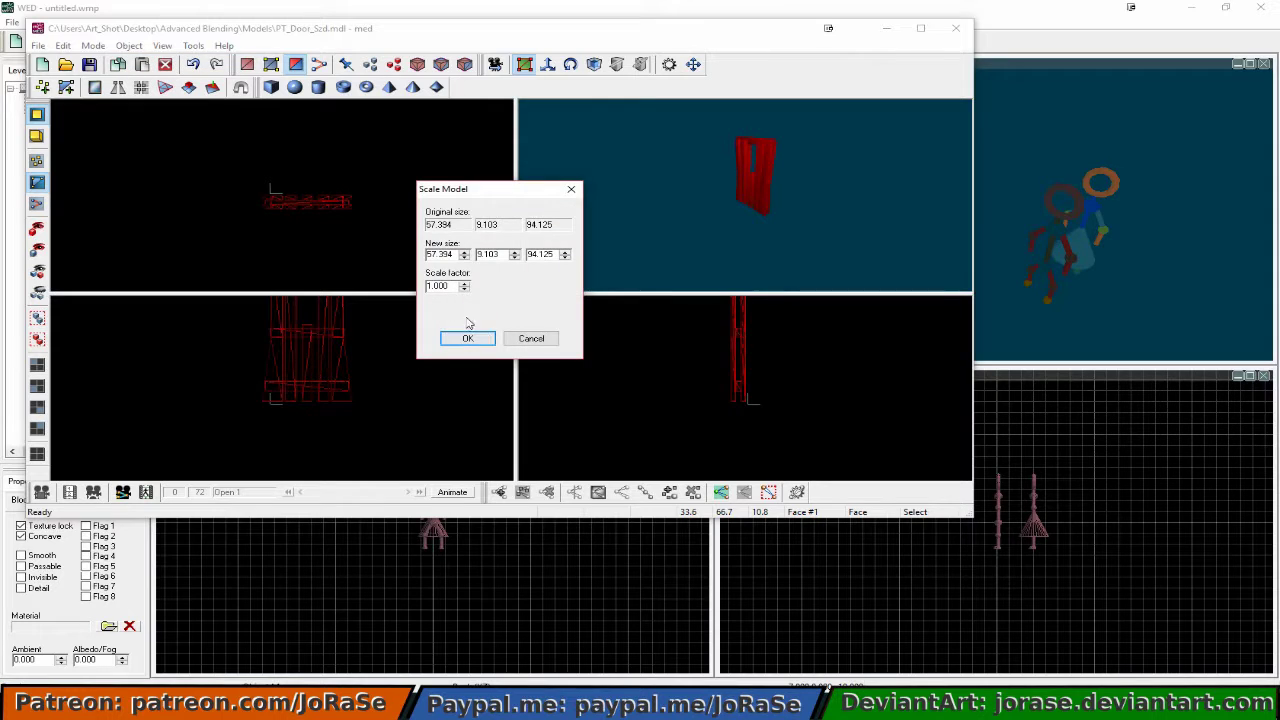
{"action": "double_click", "coordinate": [437, 286]}
{"action": "left_click", "coordinate": [437, 286]}
{"action": "type", "text": "250"}
{"action": "left_click", "coordinate": [465, 338]}
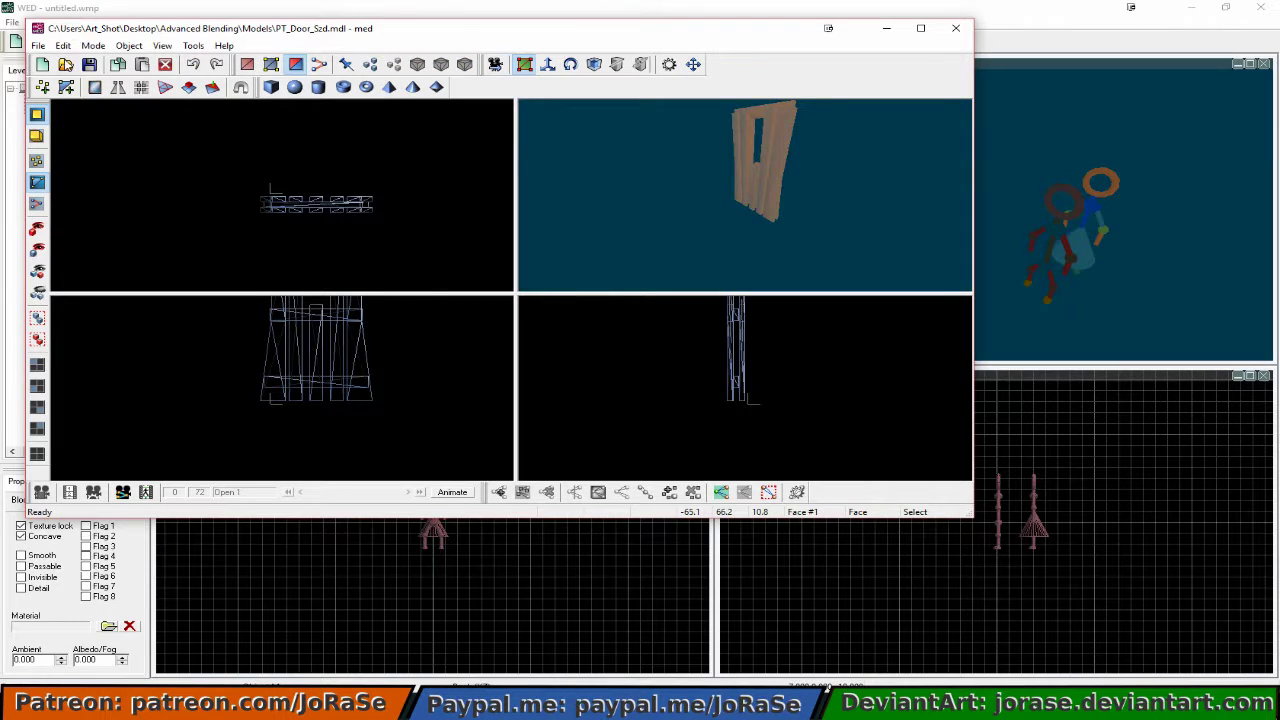
{"action": "left_click", "coordinate": [90, 64]}
{"action": "key", "text": "alt+F4"}
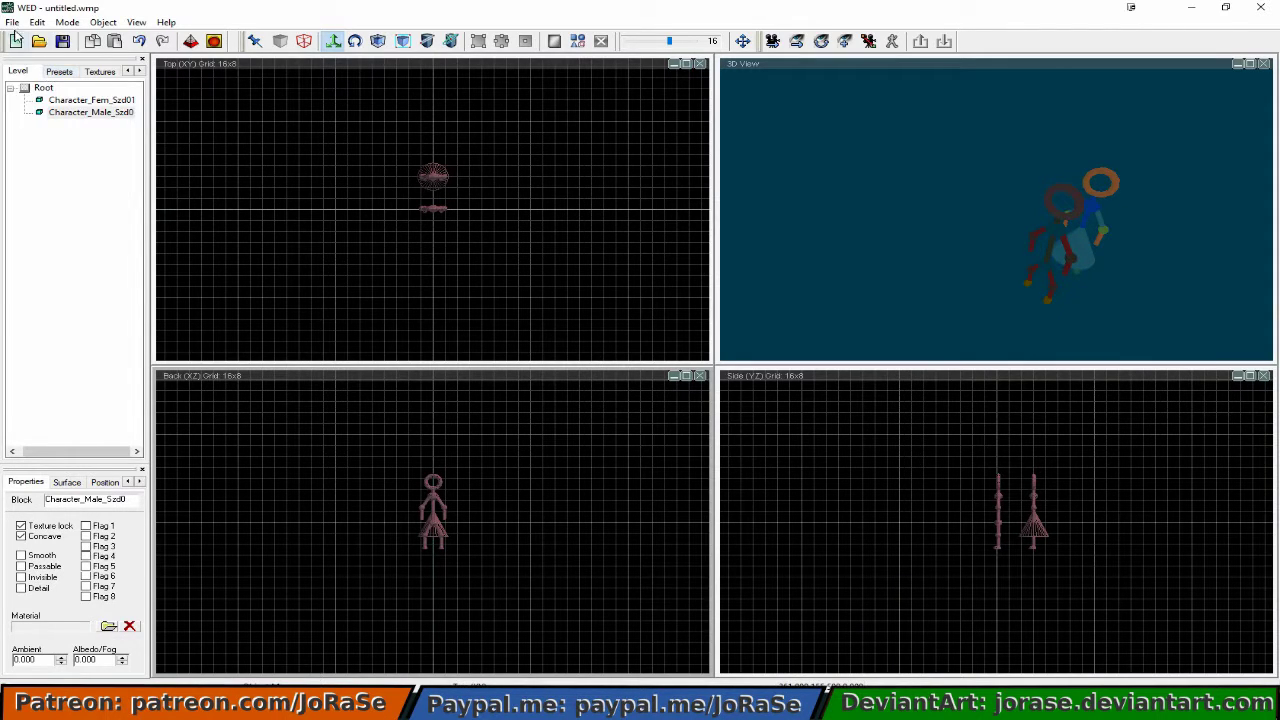
Import the resized PT_Door_Szd model from MDL files into the level.
{"action": "left_click", "coordinate": [12, 22]}
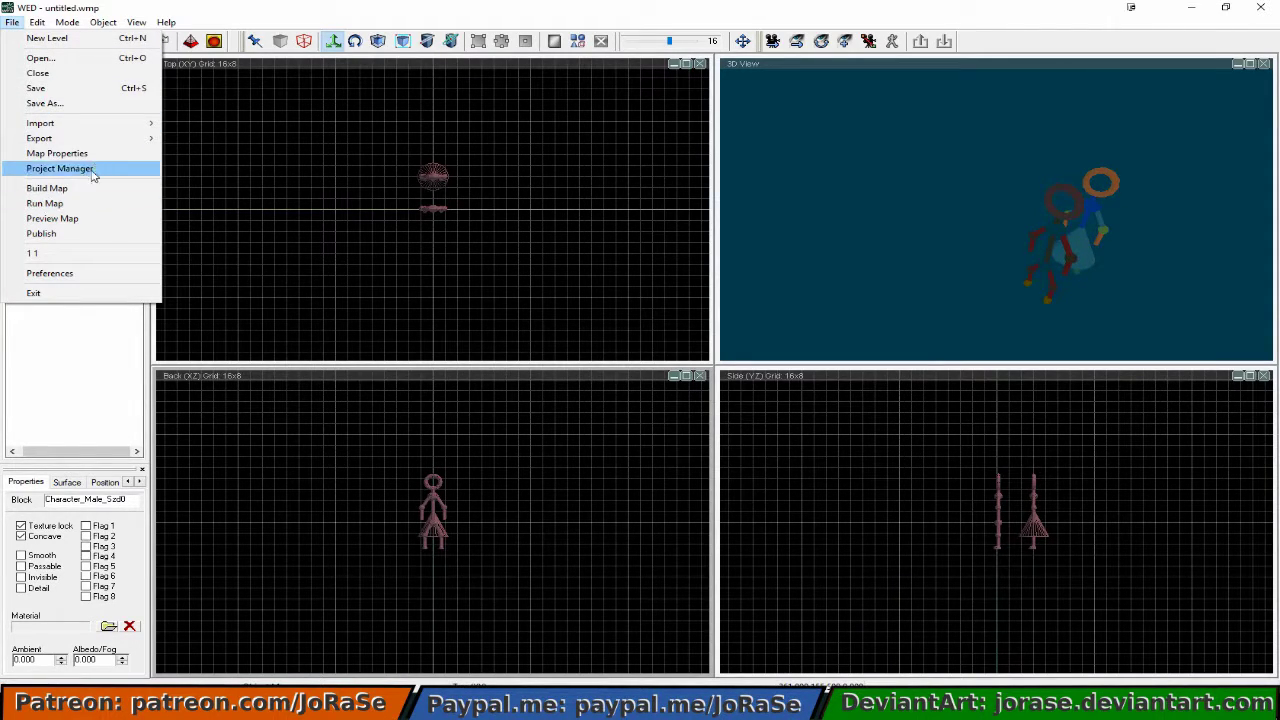
{"action": "mouse_move", "coordinate": [102, 132]}
{"action": "left_click", "coordinate": [230, 155]}
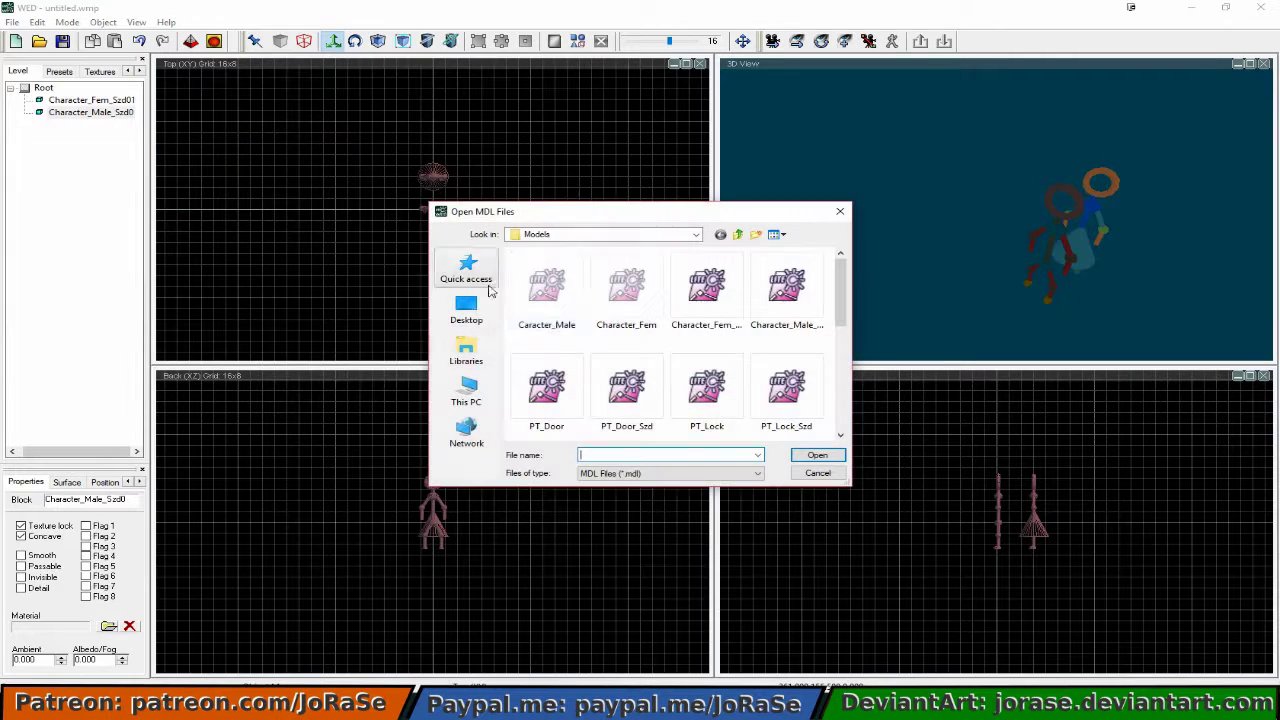
{"action": "double_click", "coordinate": [626, 392]}
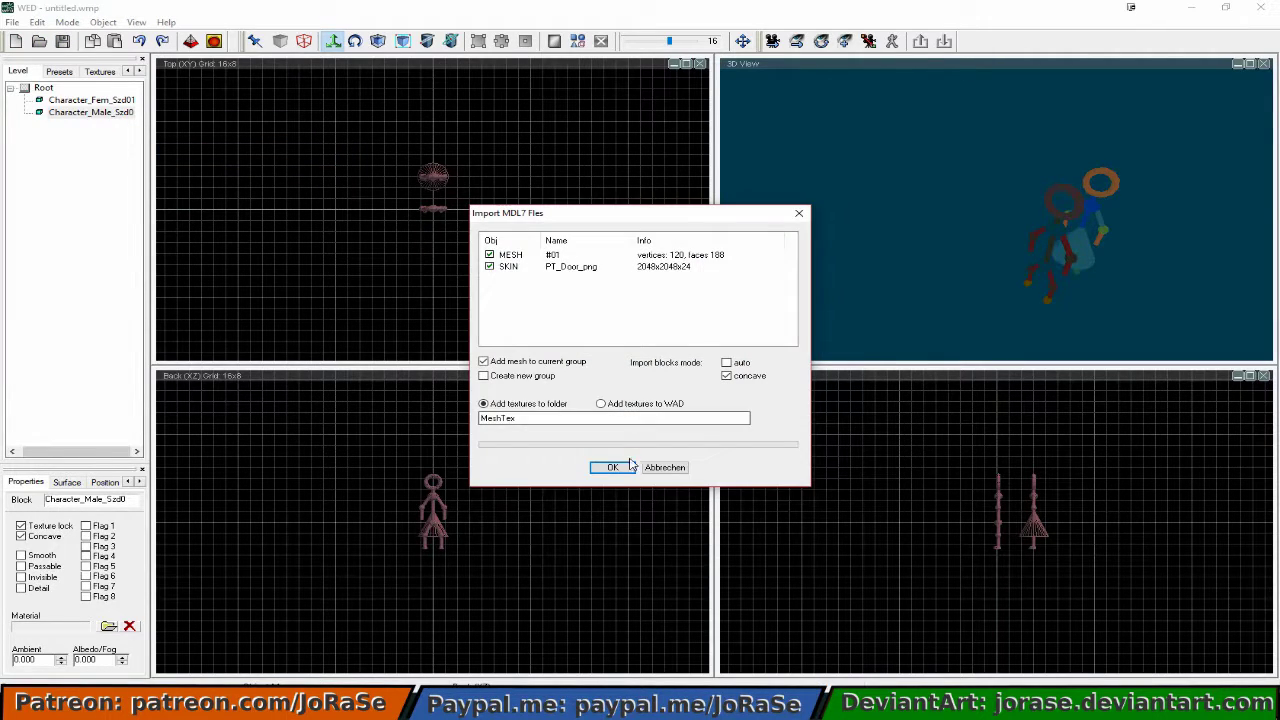
{"action": "left_click", "coordinate": [628, 470]}
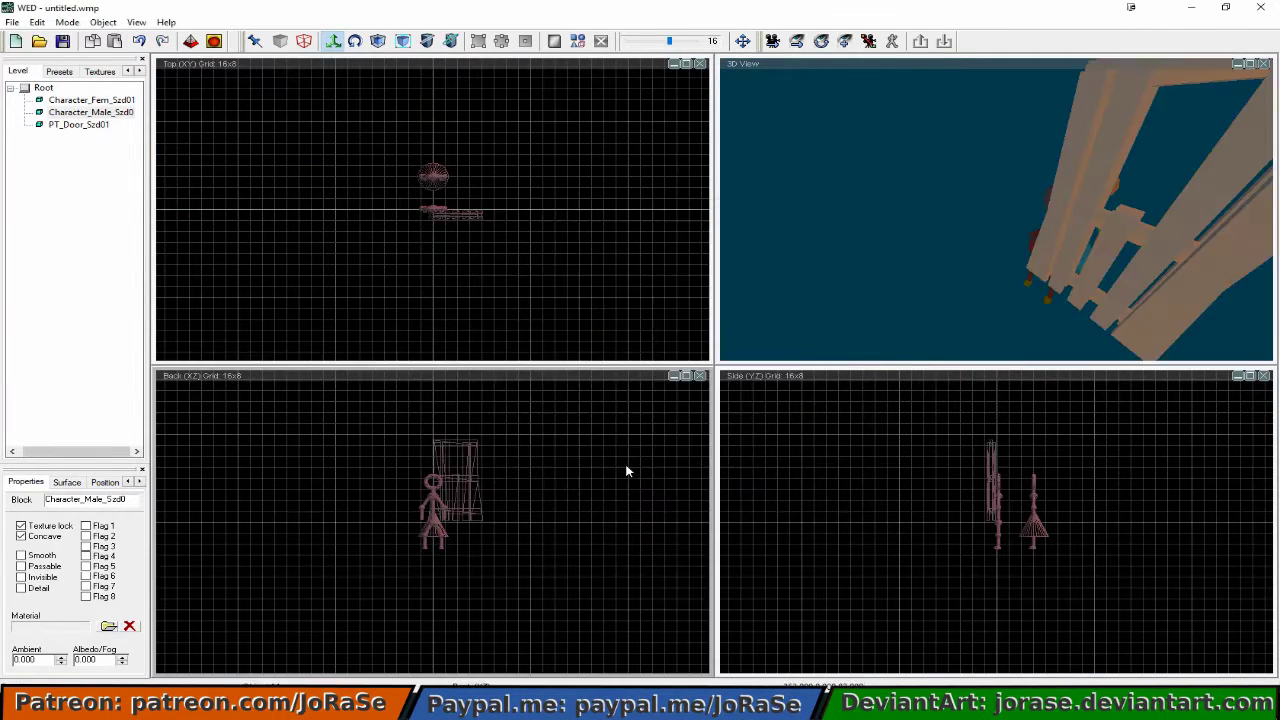
Select the imported door and move it to the right of the characters.
{"action": "right_click", "coordinate": [469, 477]}
{"action": "left_click", "coordinate": [469, 486]}
{"action": "right_click", "coordinate": [469, 488]}
{"action": "left_click", "coordinate": [467, 488]}
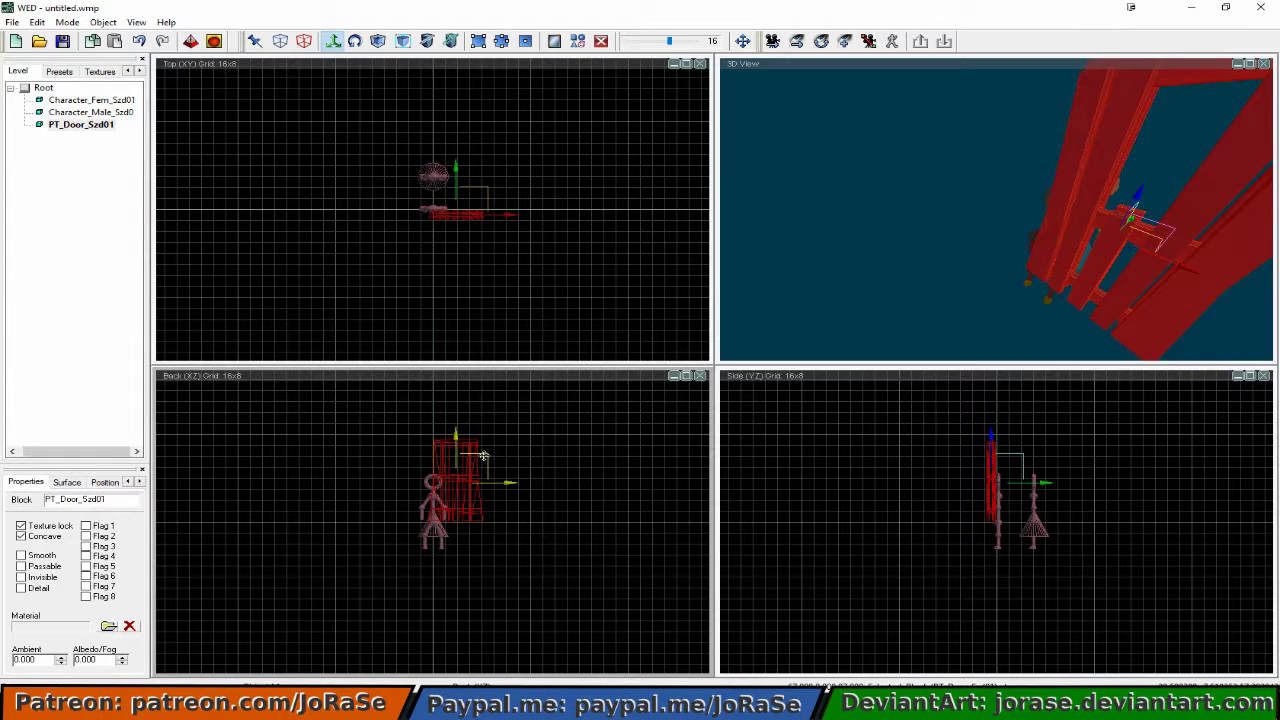
{"action": "left_click_drag", "start_coordinate": [485, 461], "coordinate": [459, 492]}
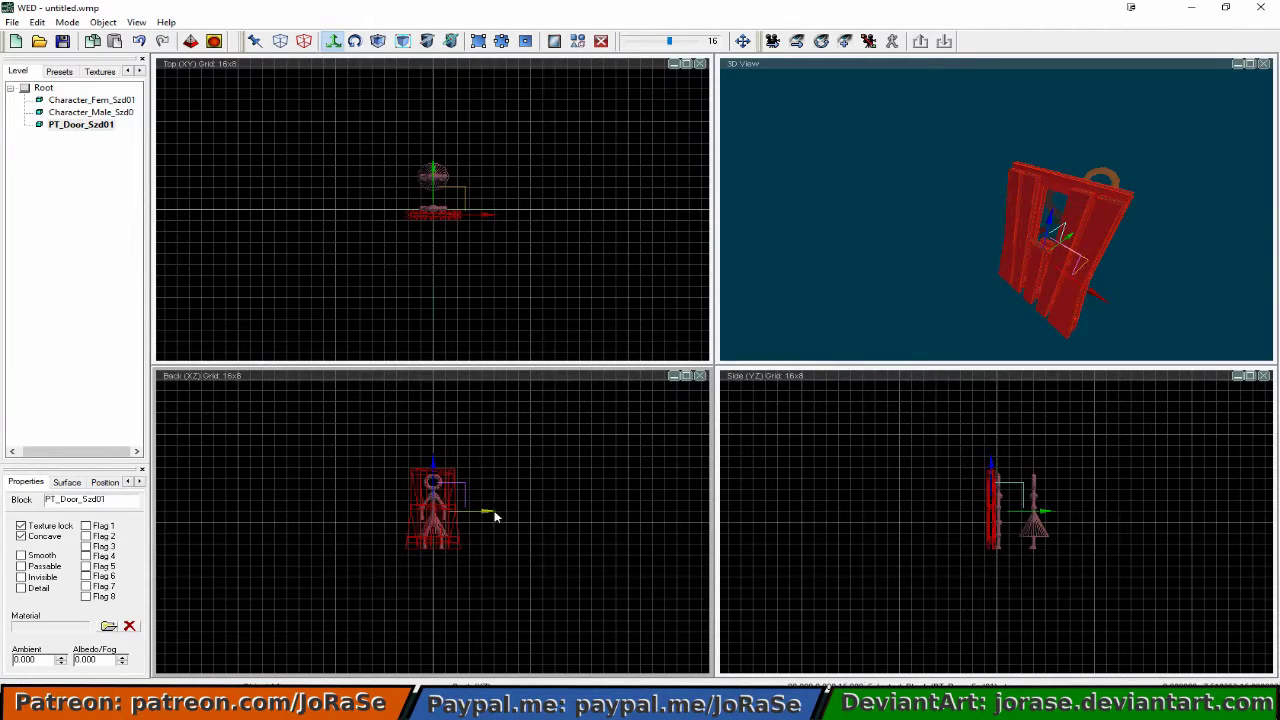
{"action": "left_click_drag", "start_coordinate": [486, 511], "coordinate": [536, 511]}
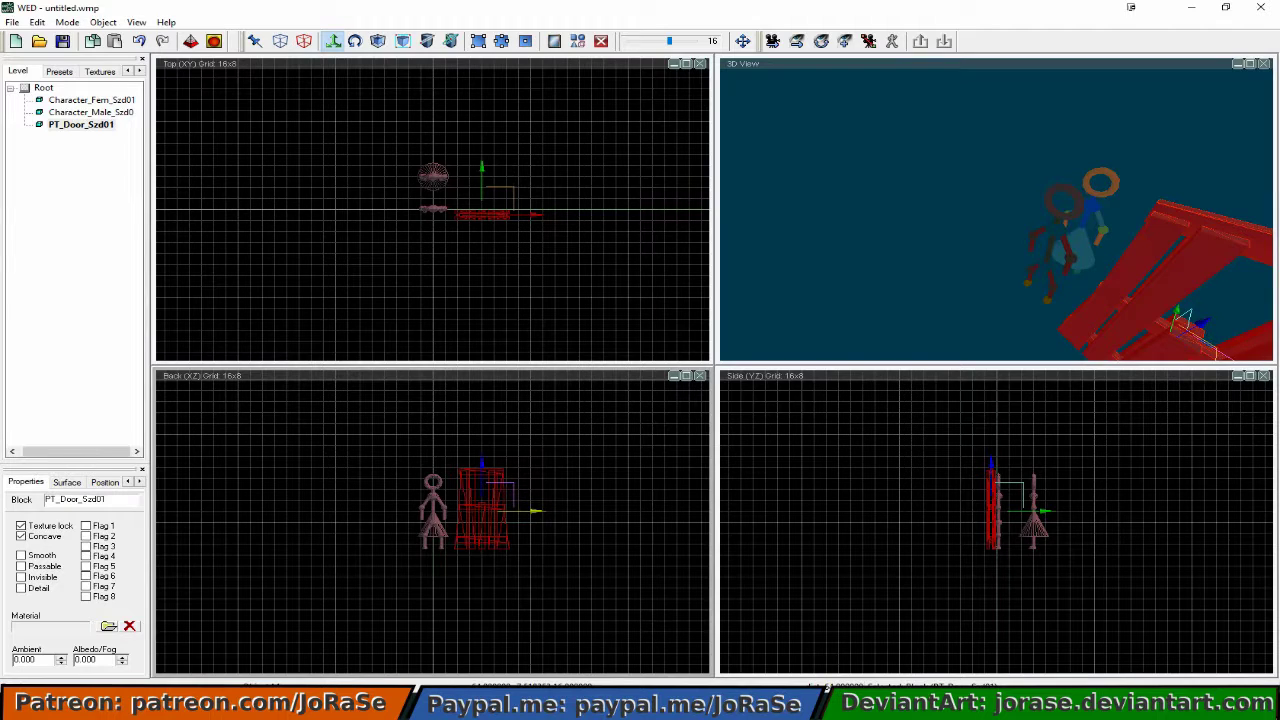
Move the male character left so he stands beside the other character.
{"action": "right_click", "coordinate": [447, 511]}
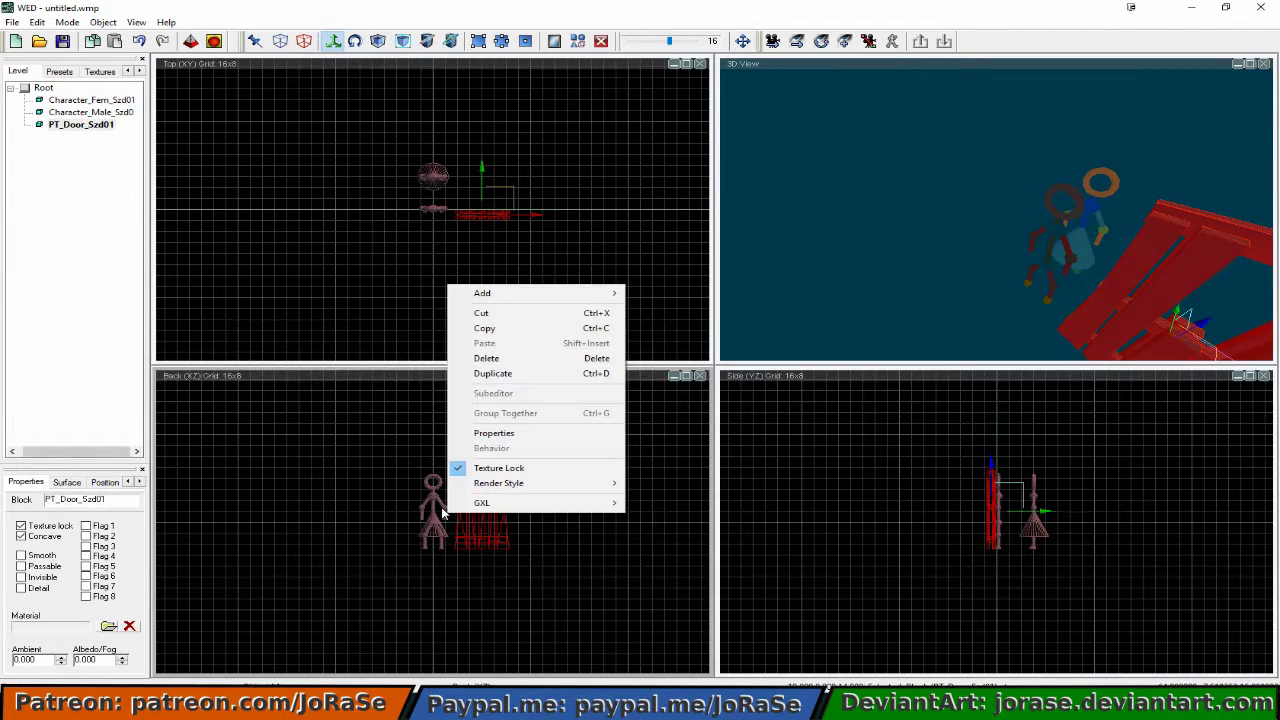
{"action": "left_click", "coordinate": [443, 513]}
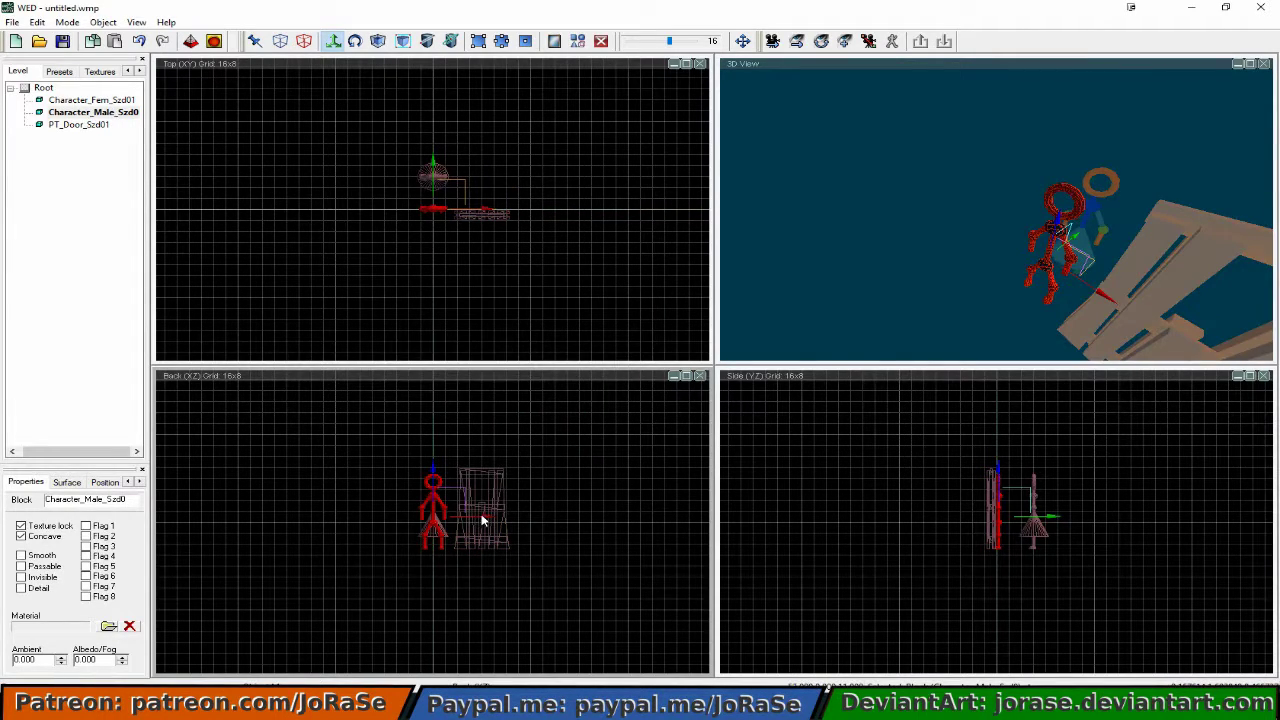
{"action": "left_click_drag", "start_coordinate": [487, 522], "coordinate": [452, 522]}
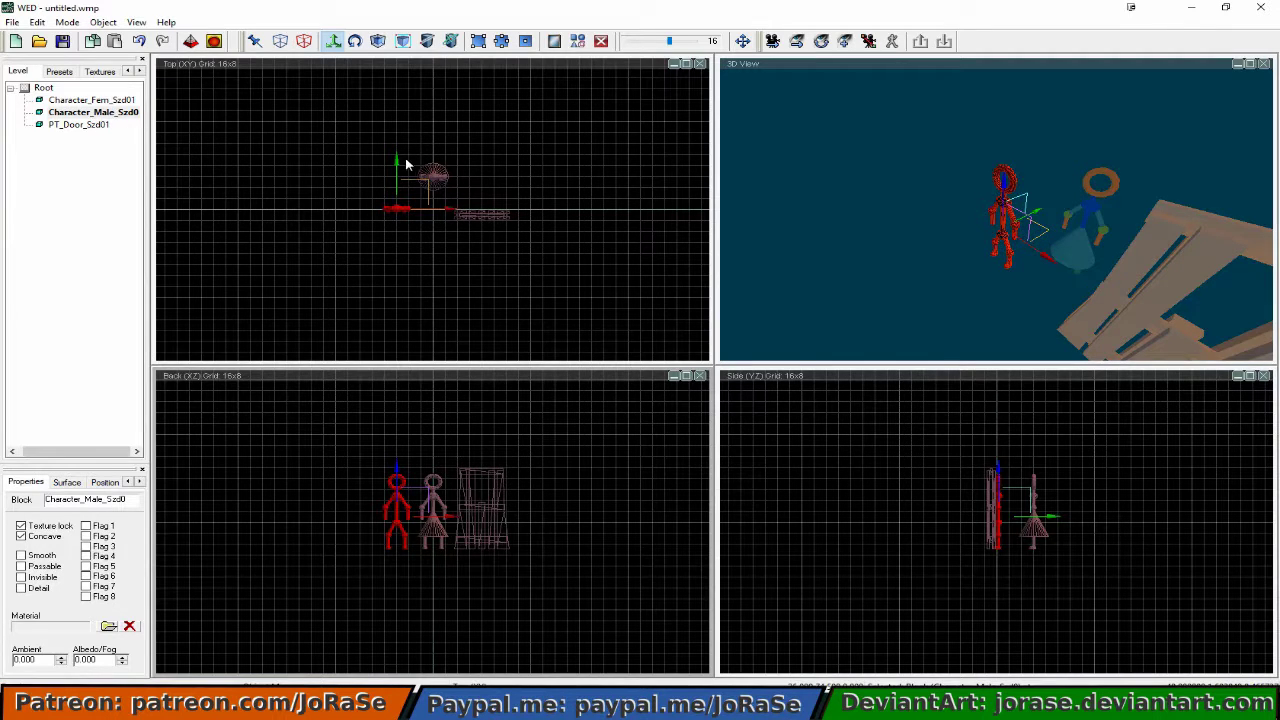
{"action": "left_click_drag", "start_coordinate": [403, 163], "coordinate": [403, 131]}
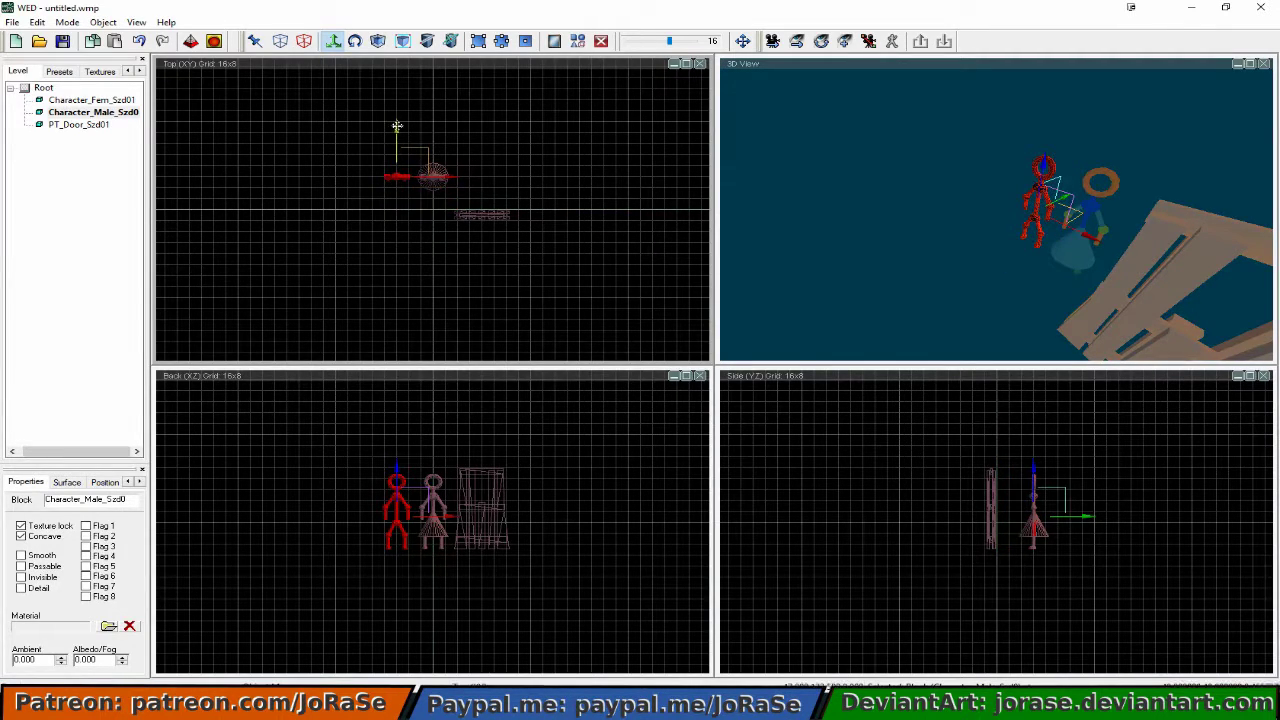
Reselect the door and line it up with the two characters.
{"action": "left_click", "coordinate": [490, 217]}
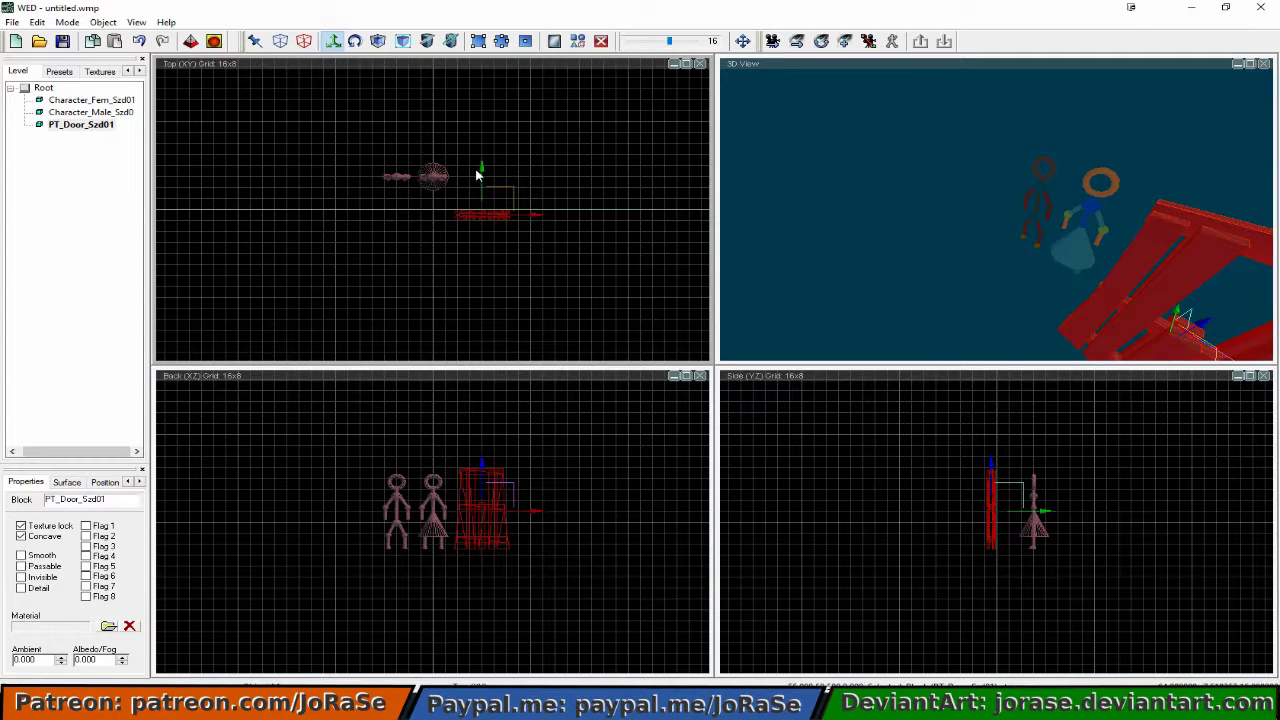
{"action": "left_click", "coordinate": [484, 174]}
{"action": "left_click", "coordinate": [479, 217]}
{"action": "left_click_drag", "start_coordinate": [480, 214], "coordinate": [466, 177]}
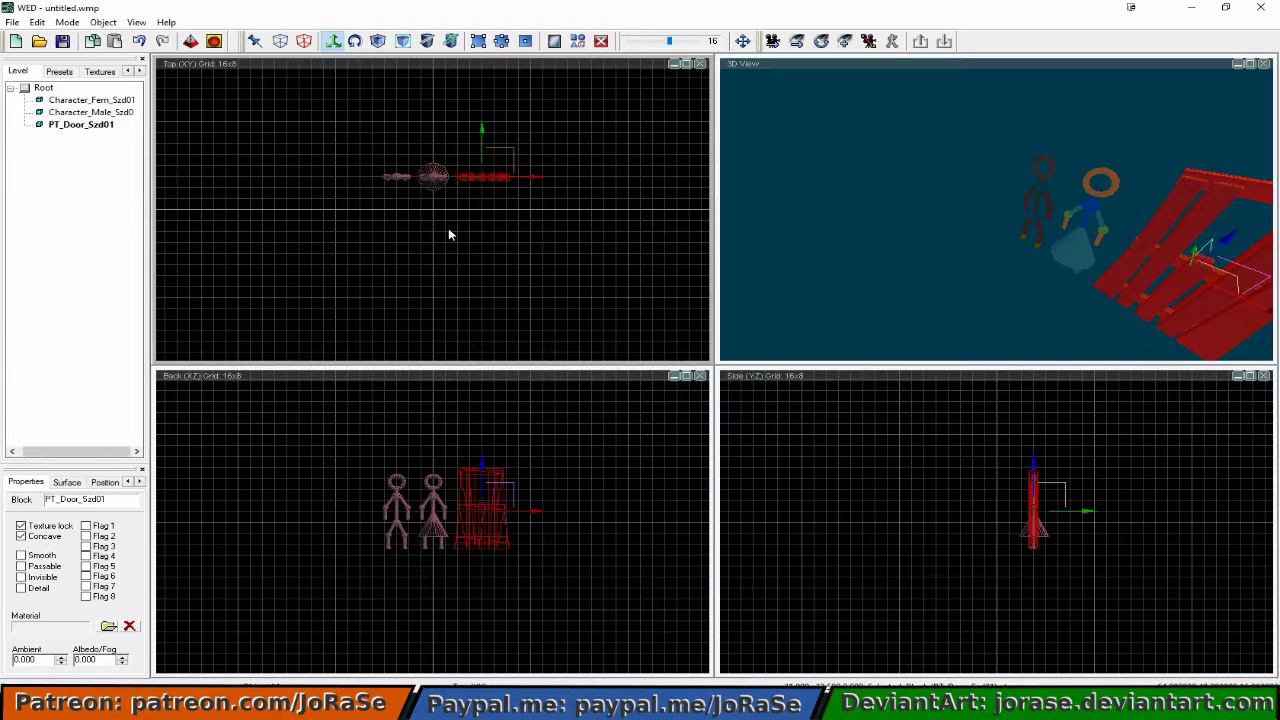
{"action": "left_click", "coordinate": [403, 263]}
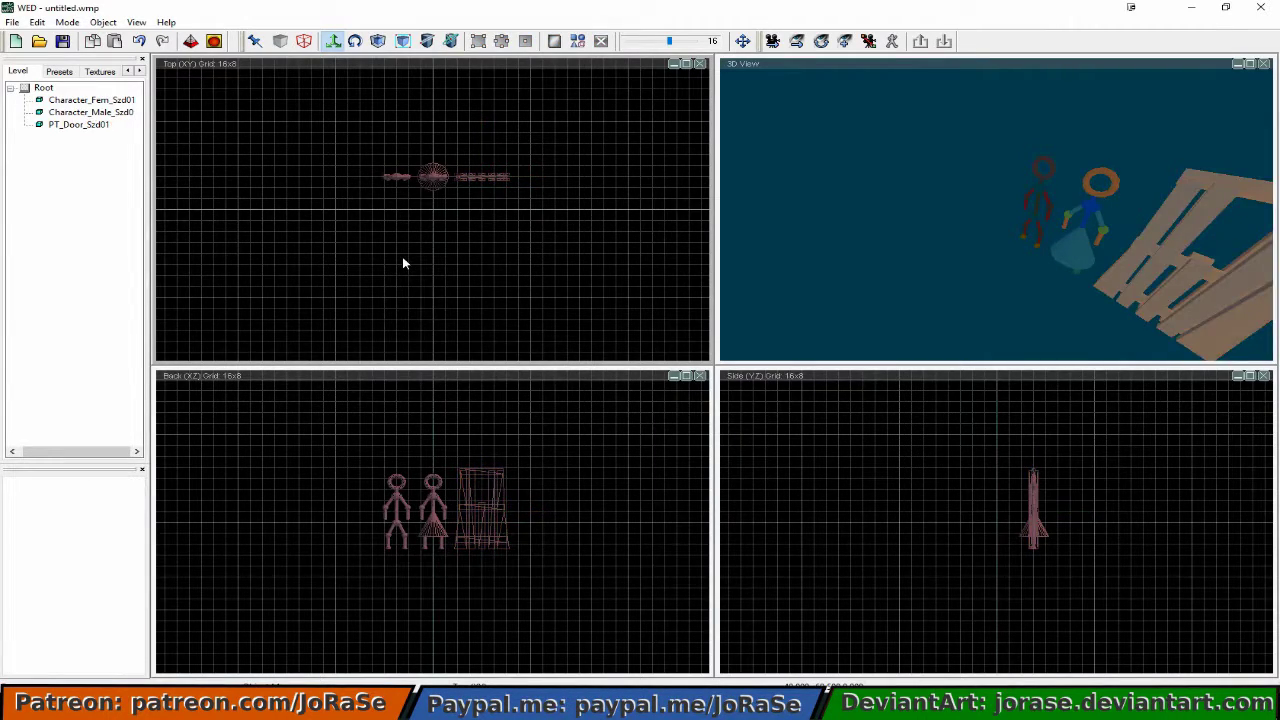
Import PT_Tower_Szd from MDL files into the level and select the new tower.
{"action": "left_click", "coordinate": [12, 22]}
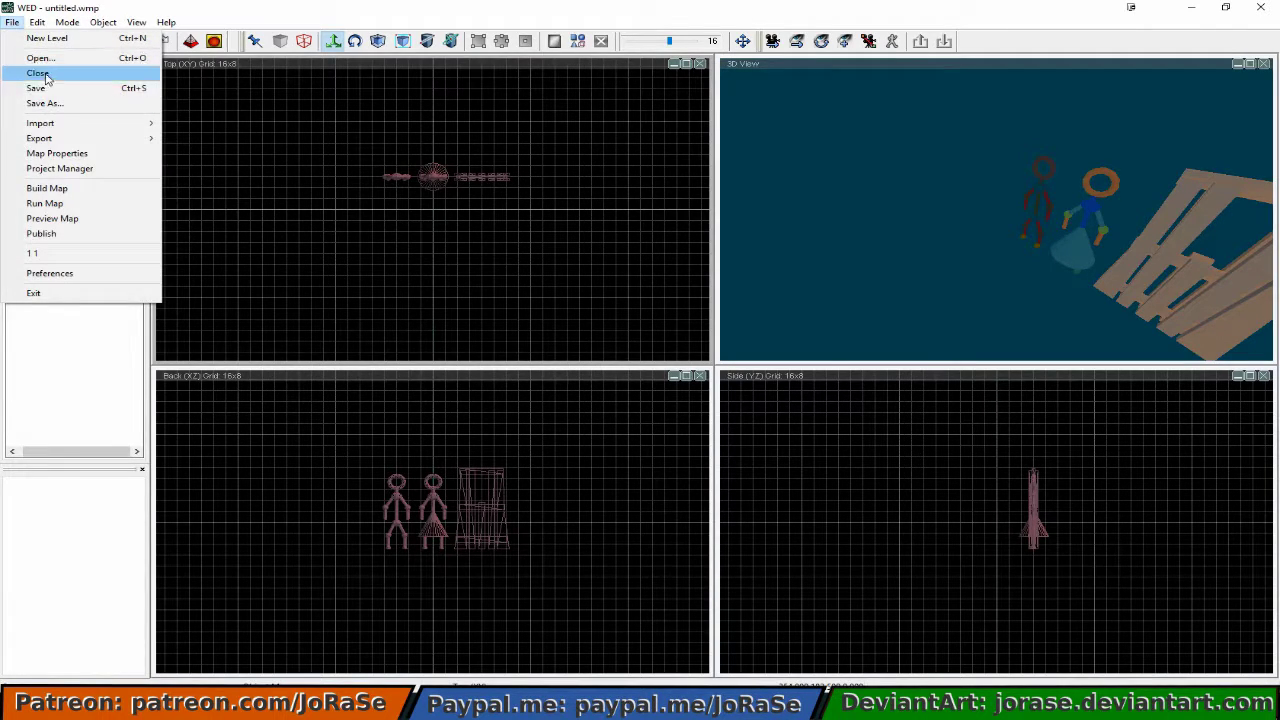
{"action": "mouse_move", "coordinate": [77, 128]}
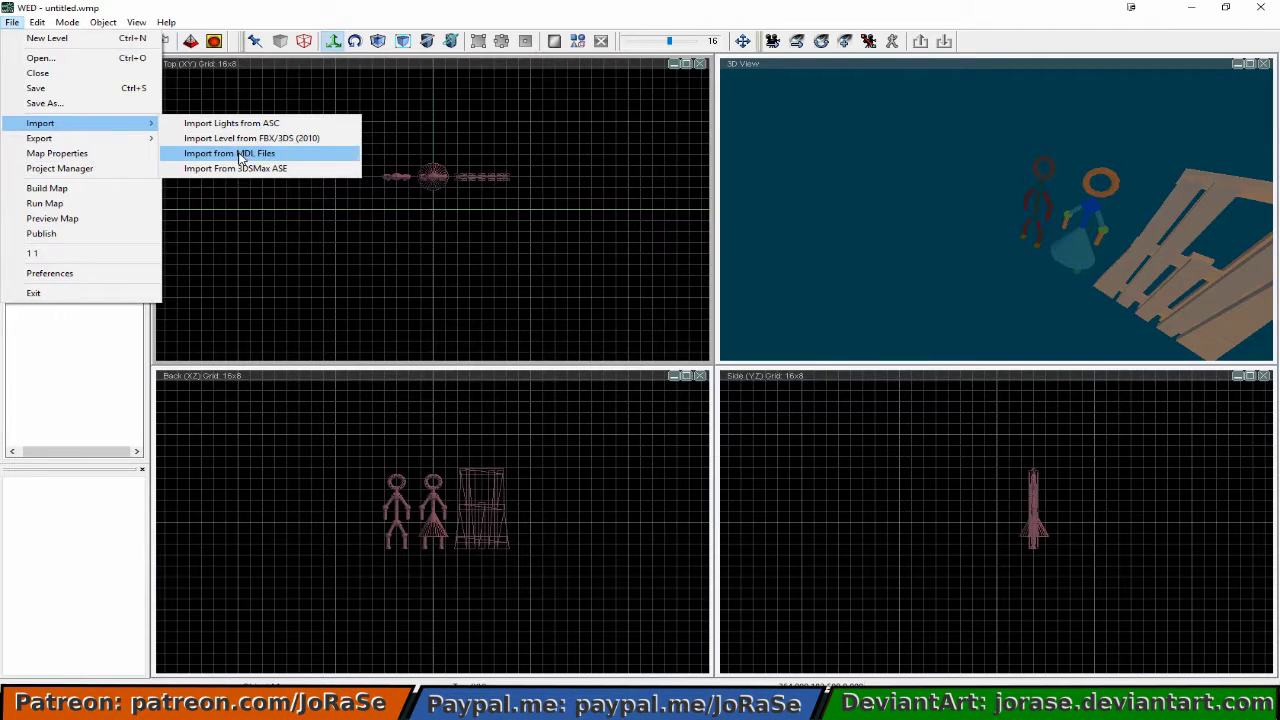
{"action": "left_click", "coordinate": [240, 154]}
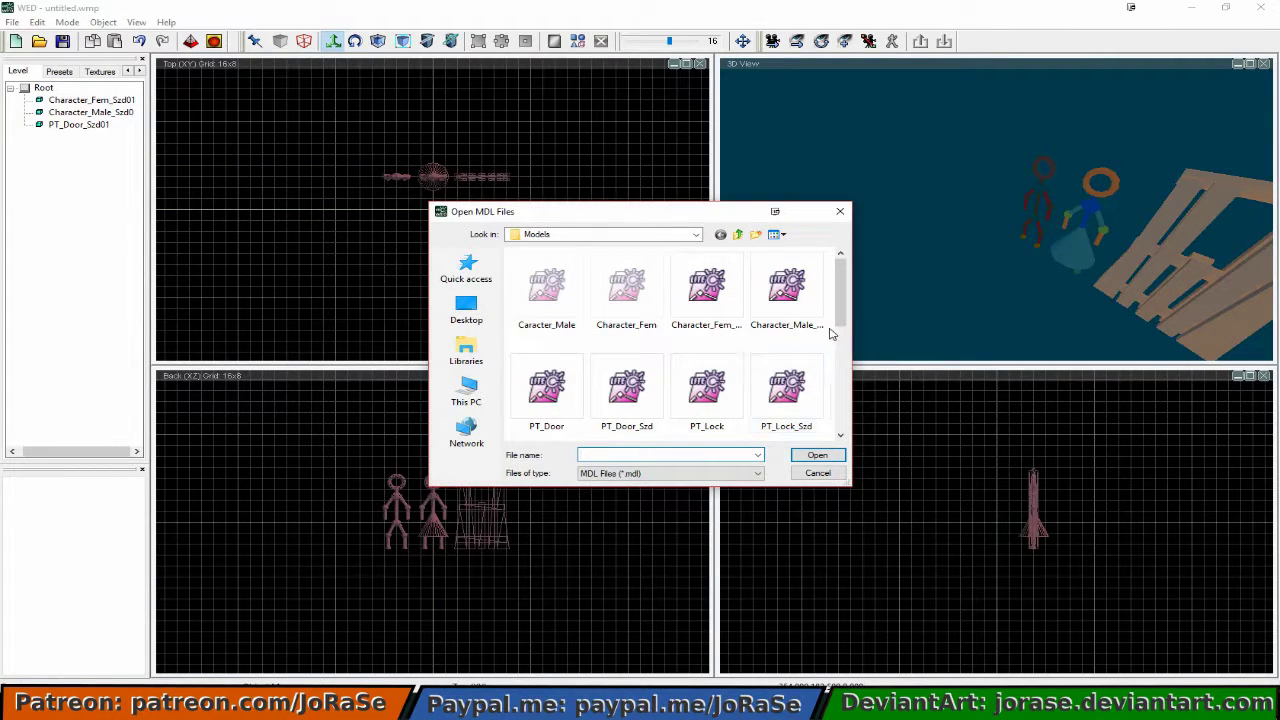
{"action": "left_click_drag", "start_coordinate": [836, 328], "coordinate": [845, 382]}
{"action": "left_click", "coordinate": [620, 318]}
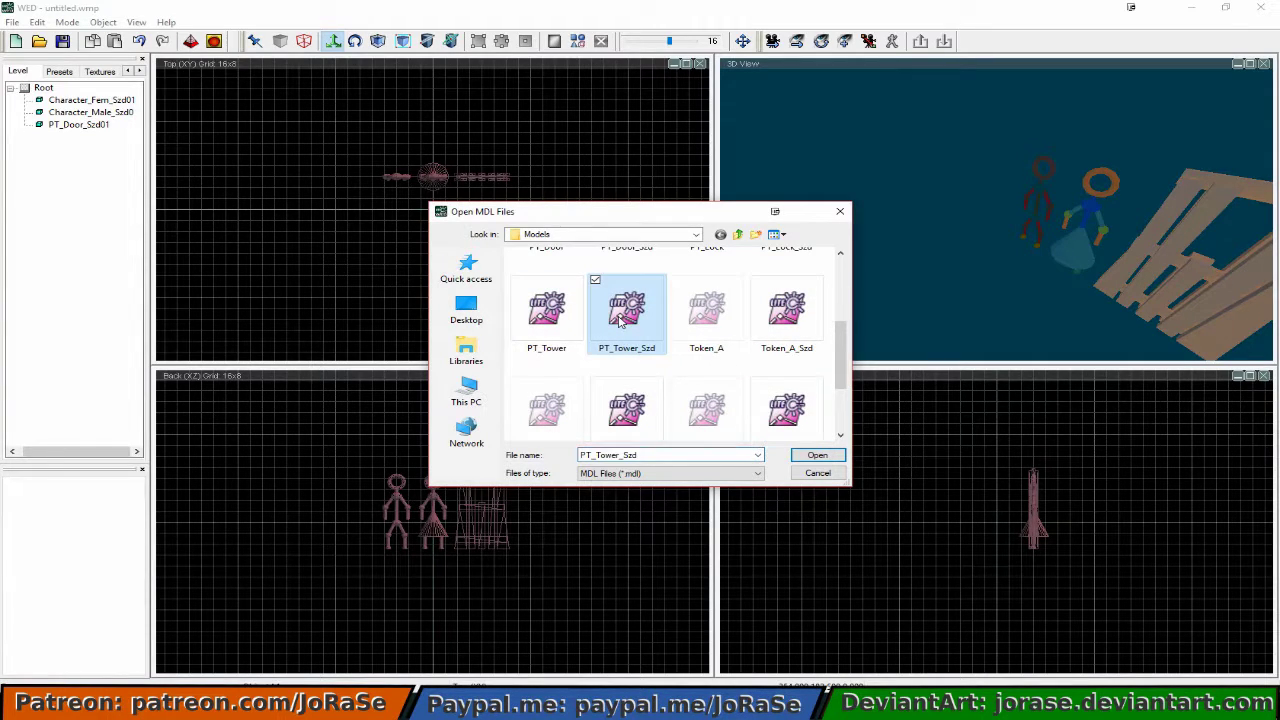
{"action": "left_click", "coordinate": [815, 457]}
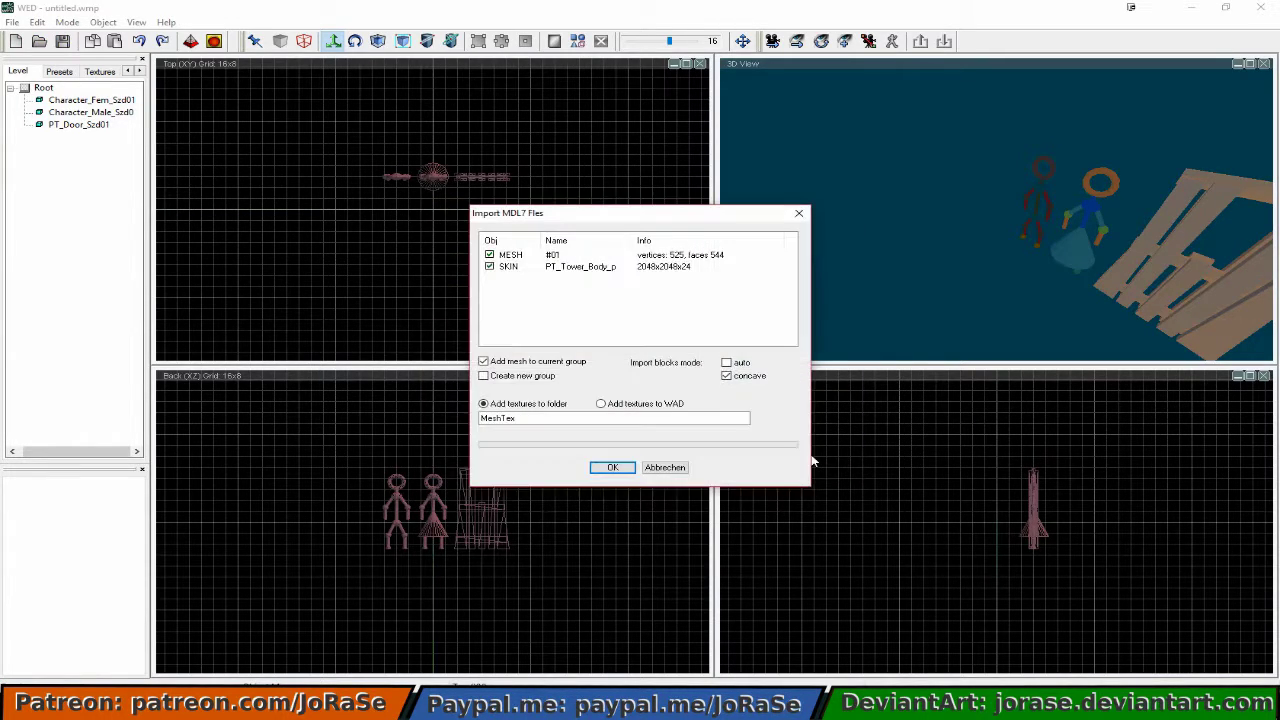
{"action": "left_click", "coordinate": [611, 469]}
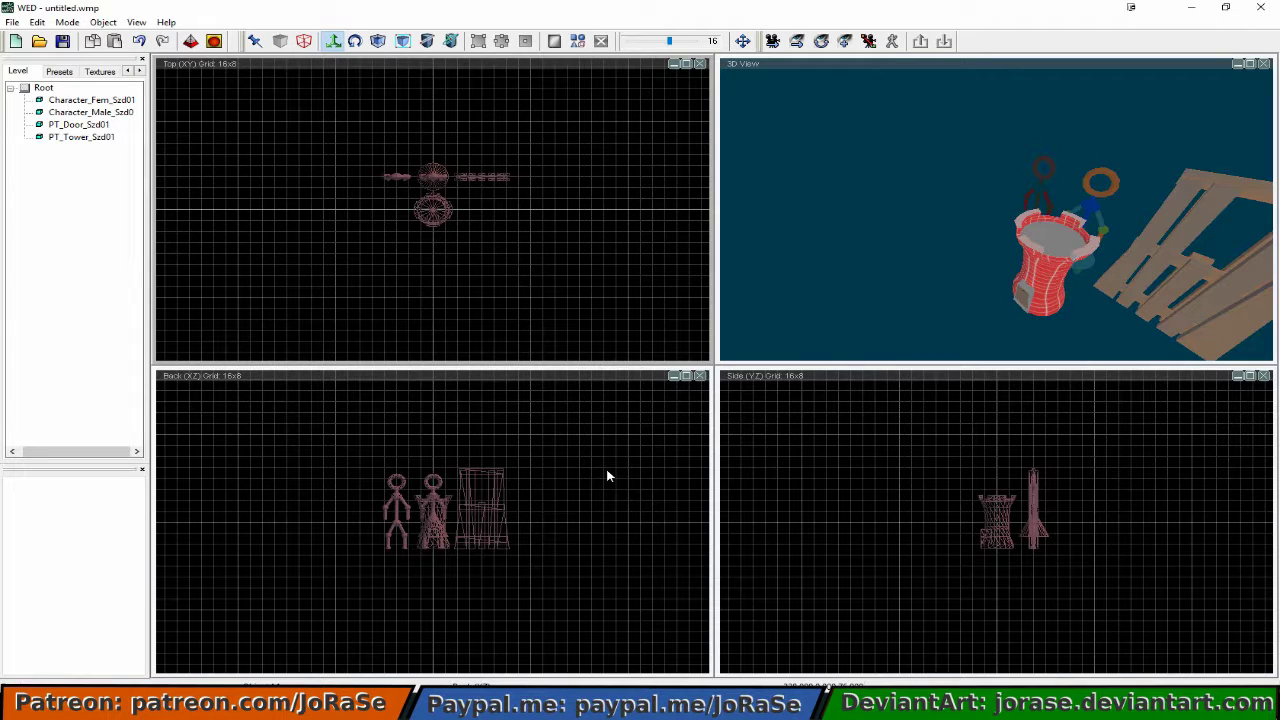
{"action": "left_click", "coordinate": [435, 211]}
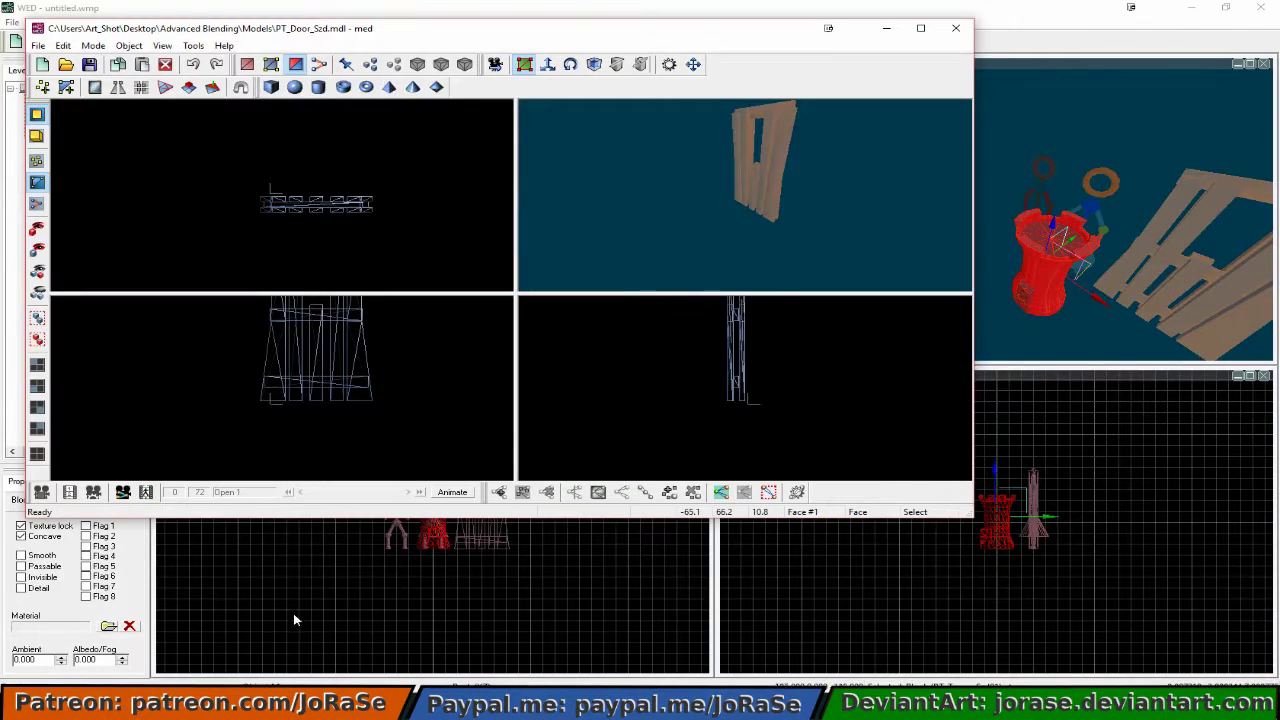
Open PT_Tower_Szd.mdl in the model editor.
{"action": "left_click", "coordinate": [38, 46]}
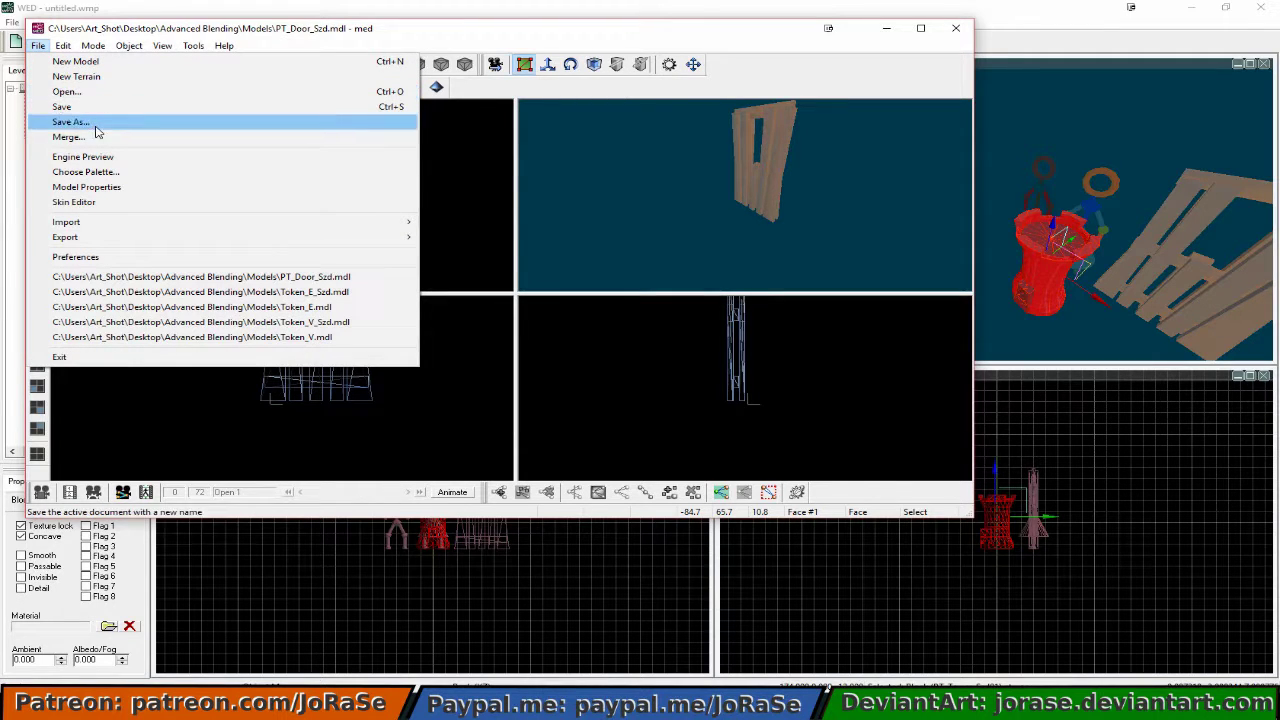
{"action": "left_click", "coordinate": [100, 91]}
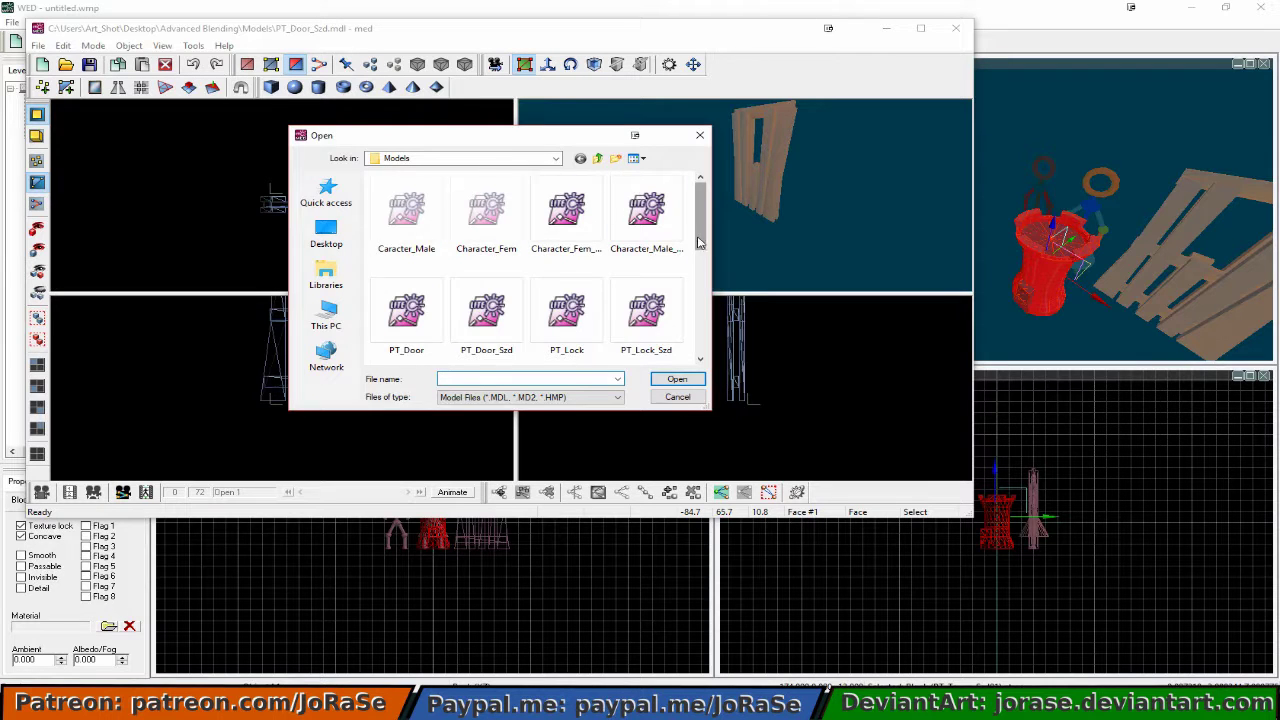
{"action": "left_click_drag", "start_coordinate": [701, 246], "coordinate": [701, 314]}
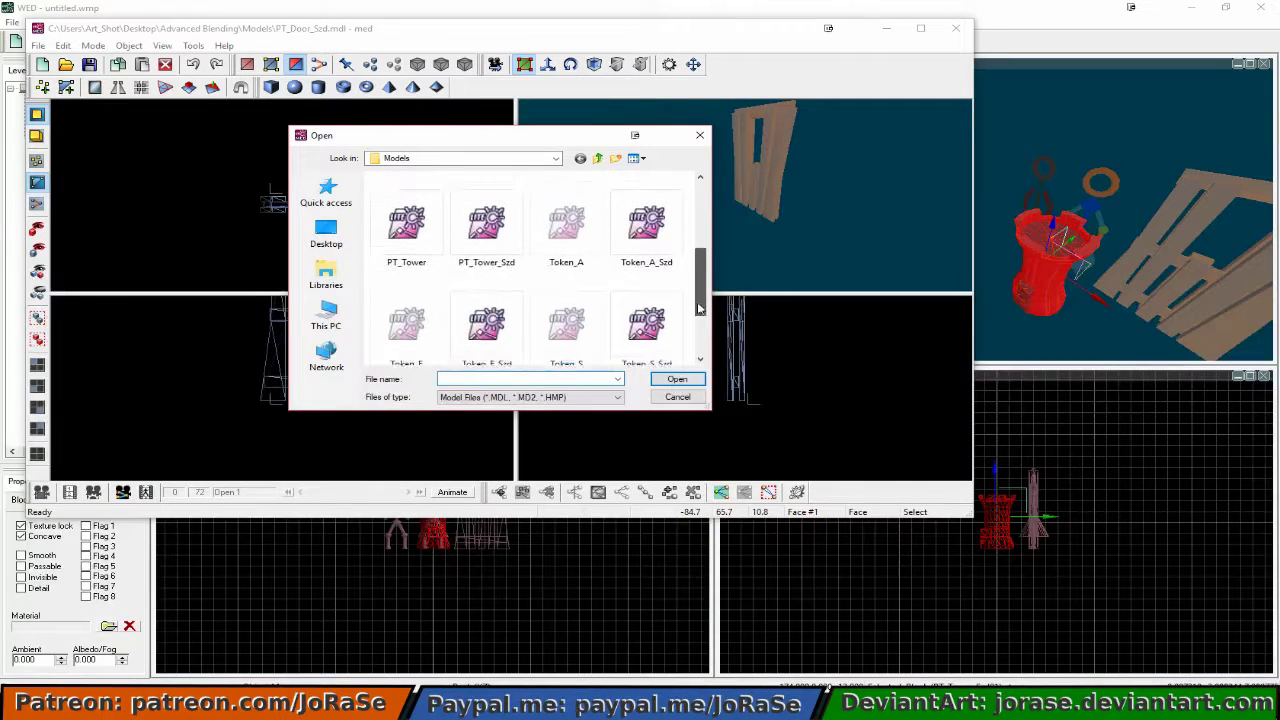
{"action": "left_click", "coordinate": [505, 231]}
{"action": "left_click", "coordinate": [660, 379]}
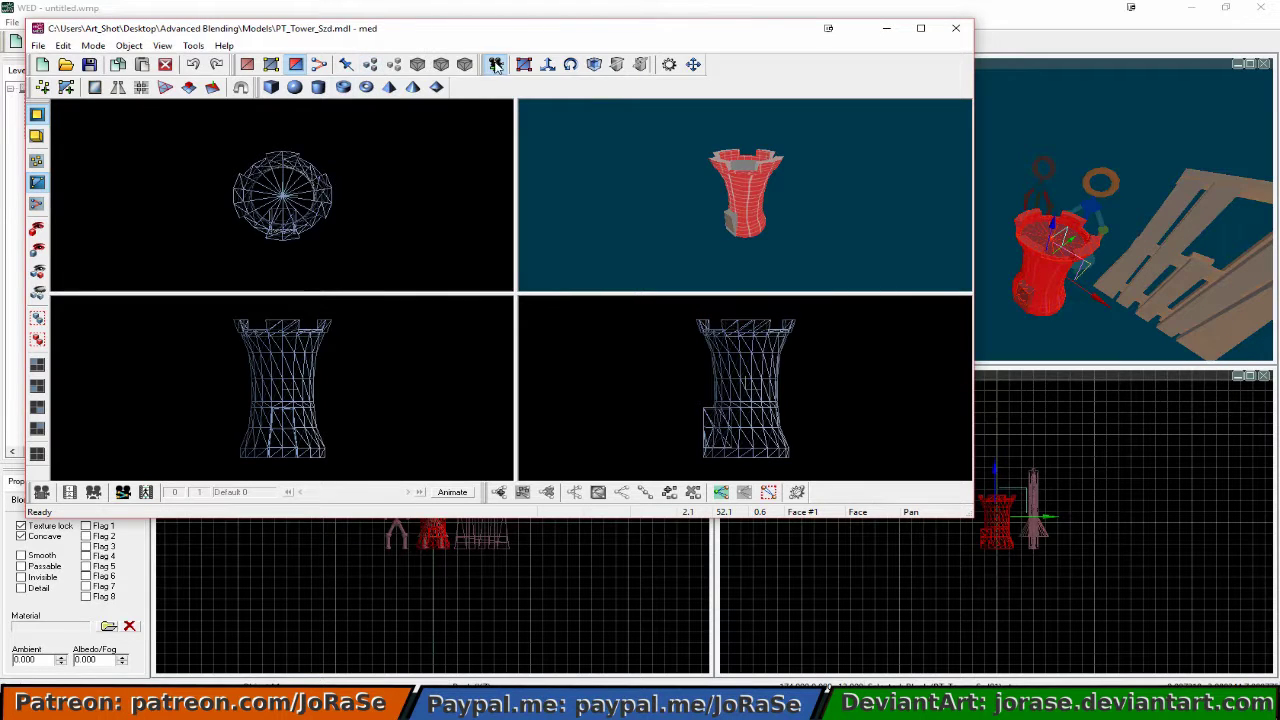
Select the whole tower mesh and scale it by a factor of 3.
{"action": "left_click", "coordinate": [523, 64]}
{"action": "left_click_drag", "start_coordinate": [222, 155], "coordinate": [404, 280]}
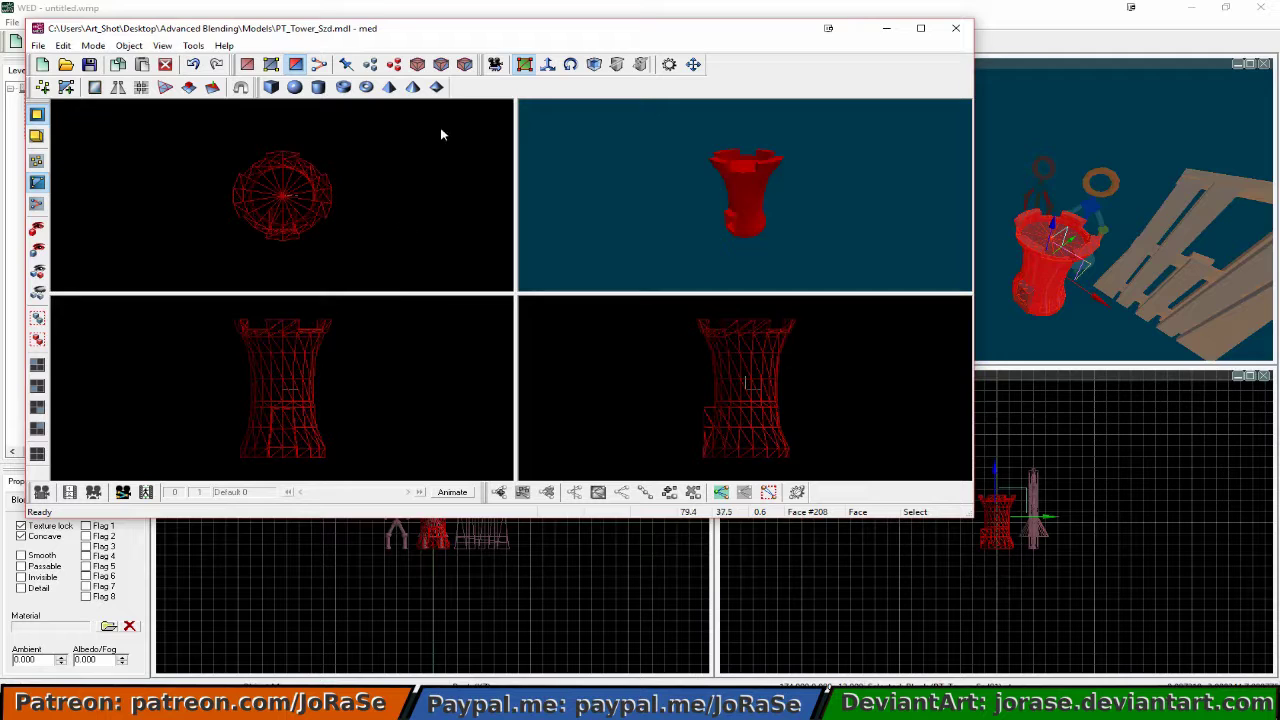
{"action": "left_click", "coordinate": [495, 64]}
{"action": "scroll", "coordinate": [563, 185], "scroll_direction": "down", "scroll_amount": 3}
{"action": "scroll", "coordinate": [565, 201], "scroll_direction": "down", "scroll_amount": 2}
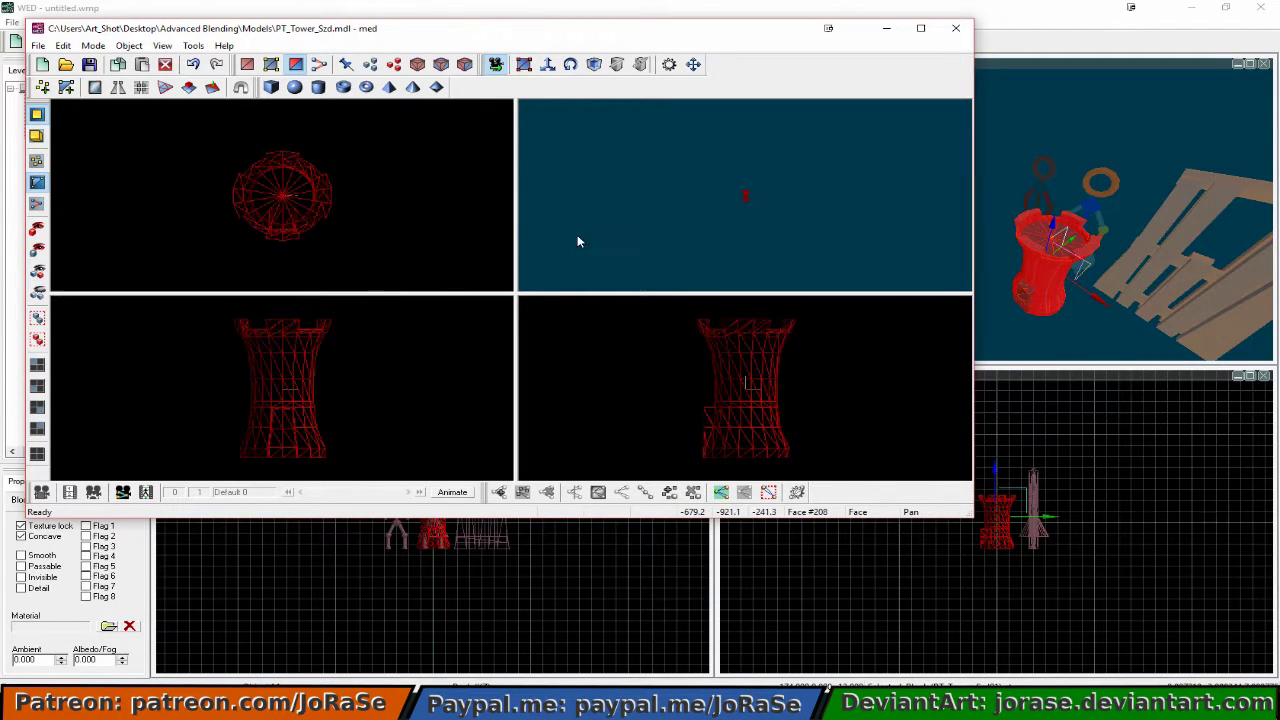
{"action": "left_click", "coordinate": [128, 46]}
{"action": "left_click", "coordinate": [145, 60]}
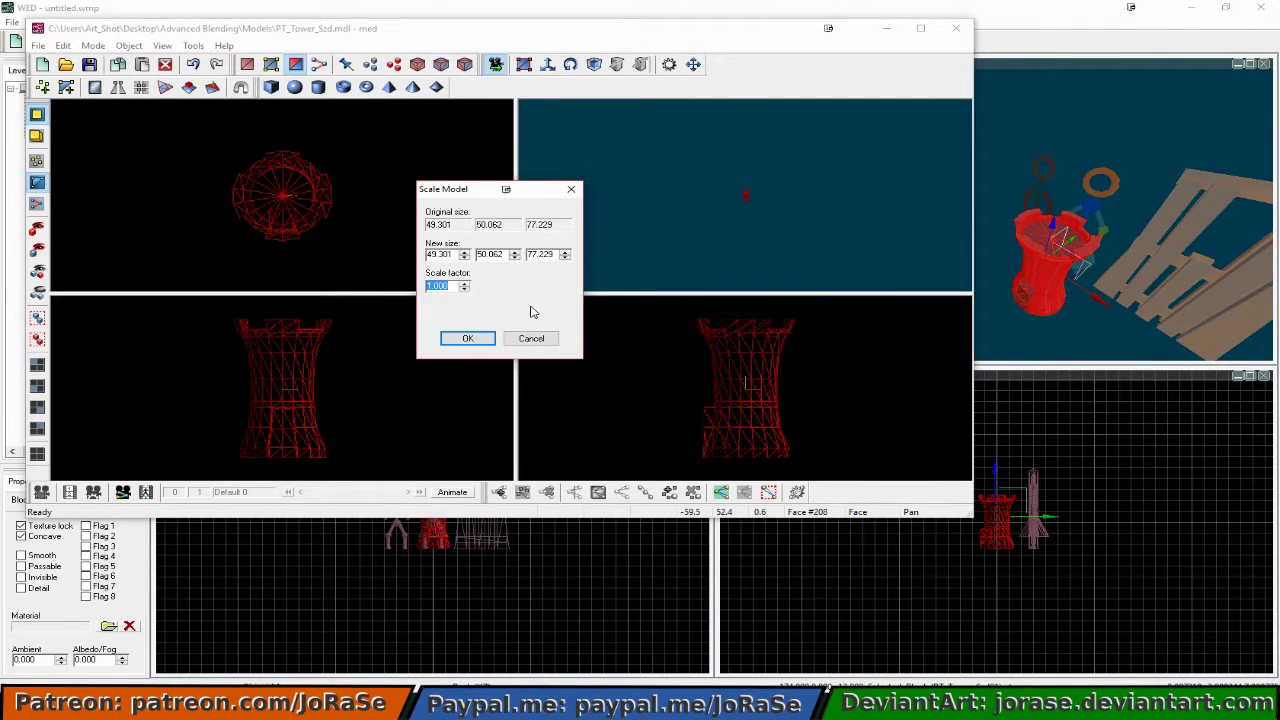
{"action": "type", "text": "3"}
{"action": "key", "text": "Tab"}
{"action": "left_click", "coordinate": [491, 340]}
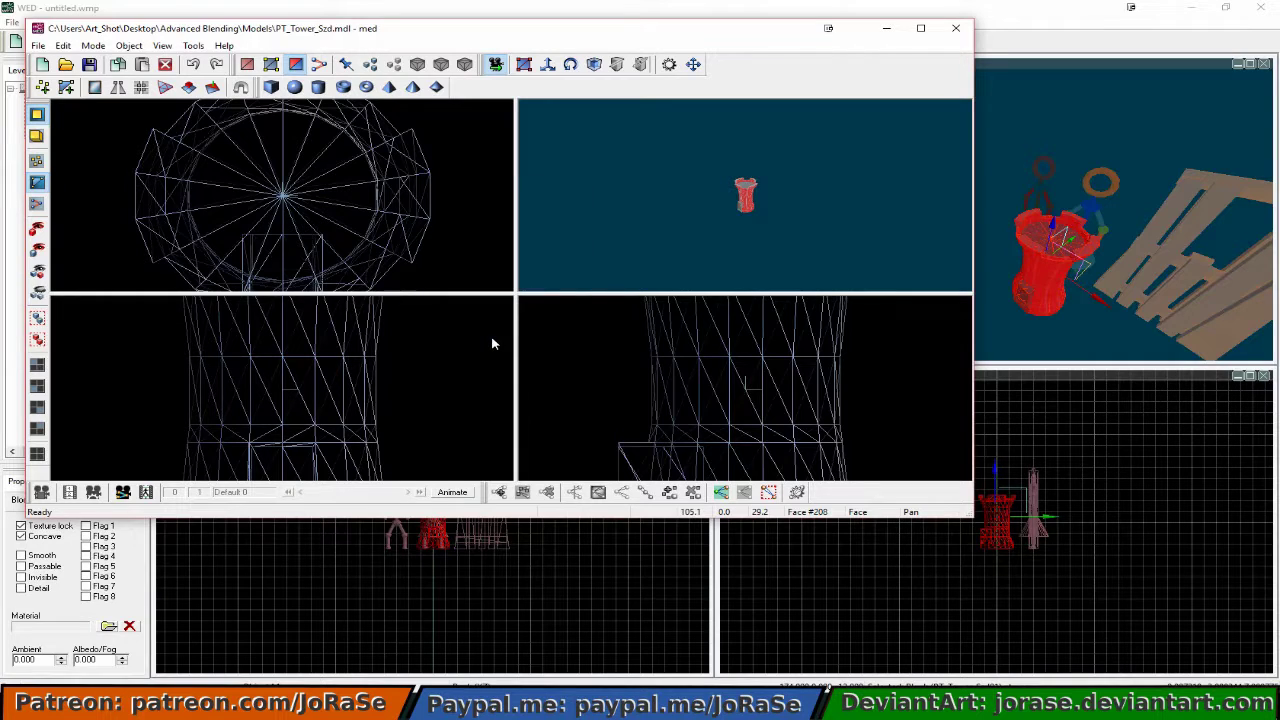
Save the threefold-scaled tower model and close MED.
{"action": "left_click", "coordinate": [90, 66]}
{"action": "scroll", "coordinate": [534, 358], "scroll_direction": "down", "scroll_amount": 8}
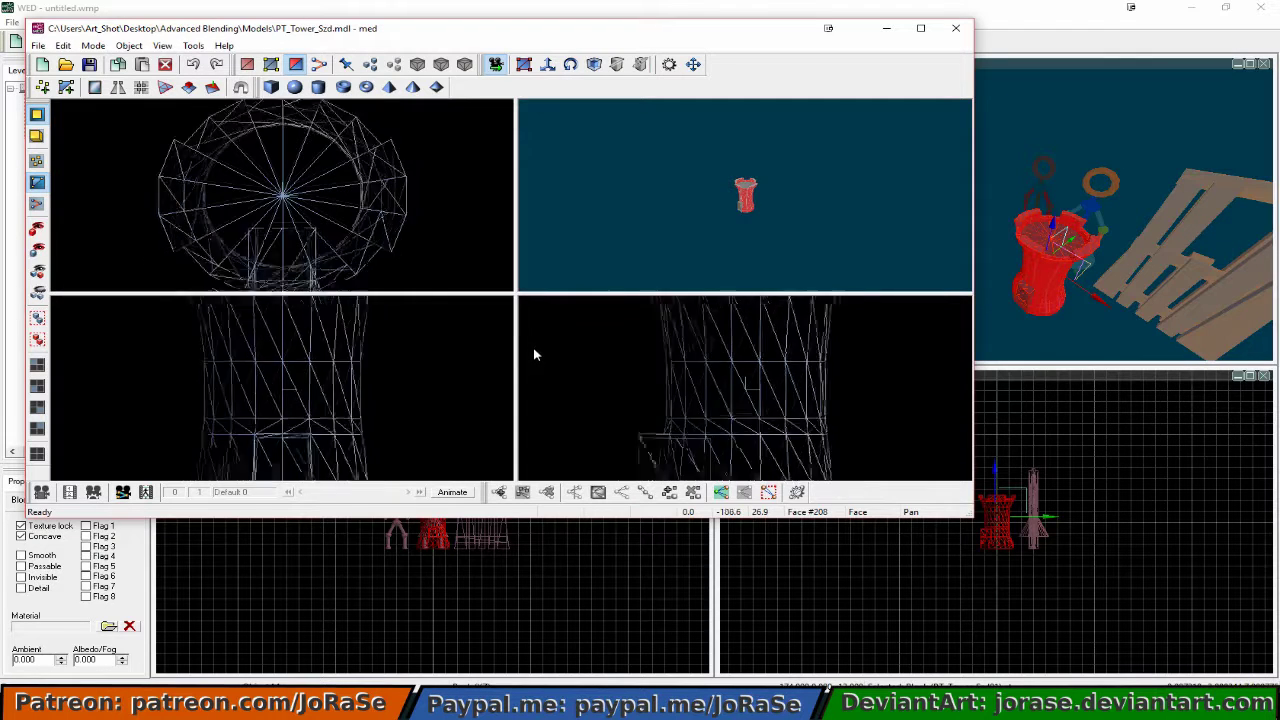
{"action": "left_click", "coordinate": [523, 64]}
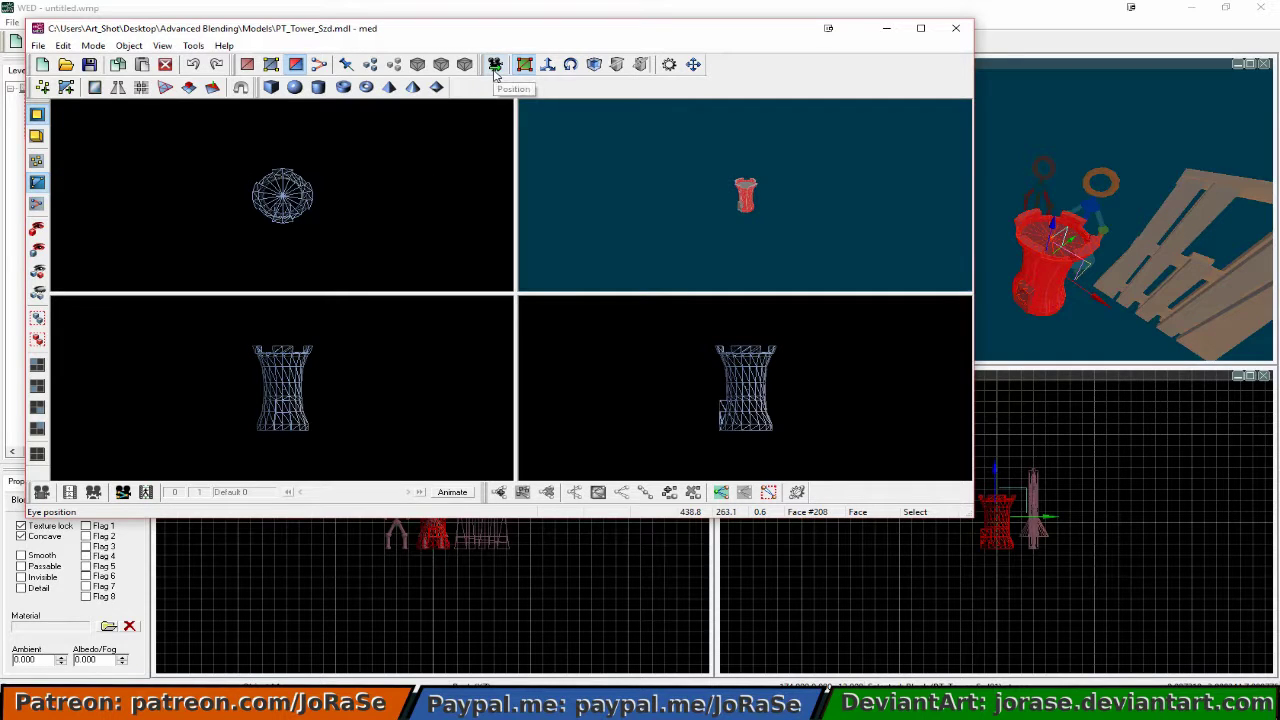
{"action": "left_click_drag", "start_coordinate": [225, 139], "coordinate": [358, 245]}
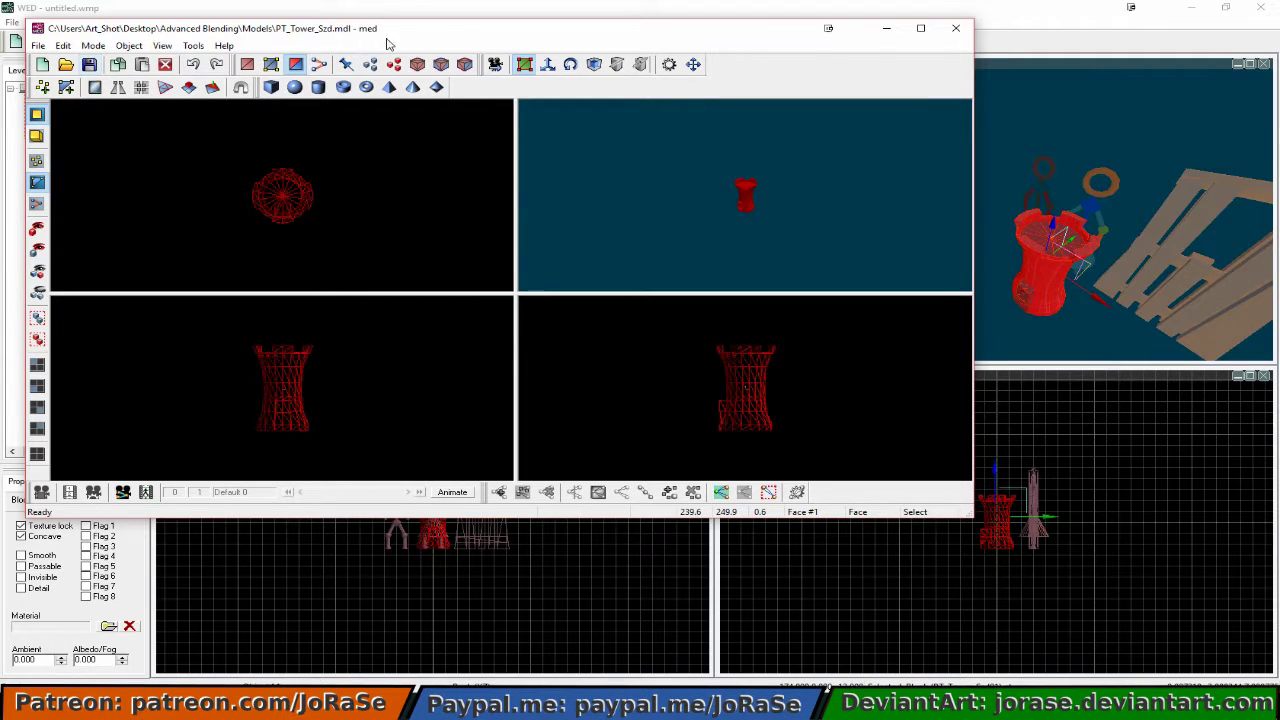
{"action": "left_click", "coordinate": [988, 34]}
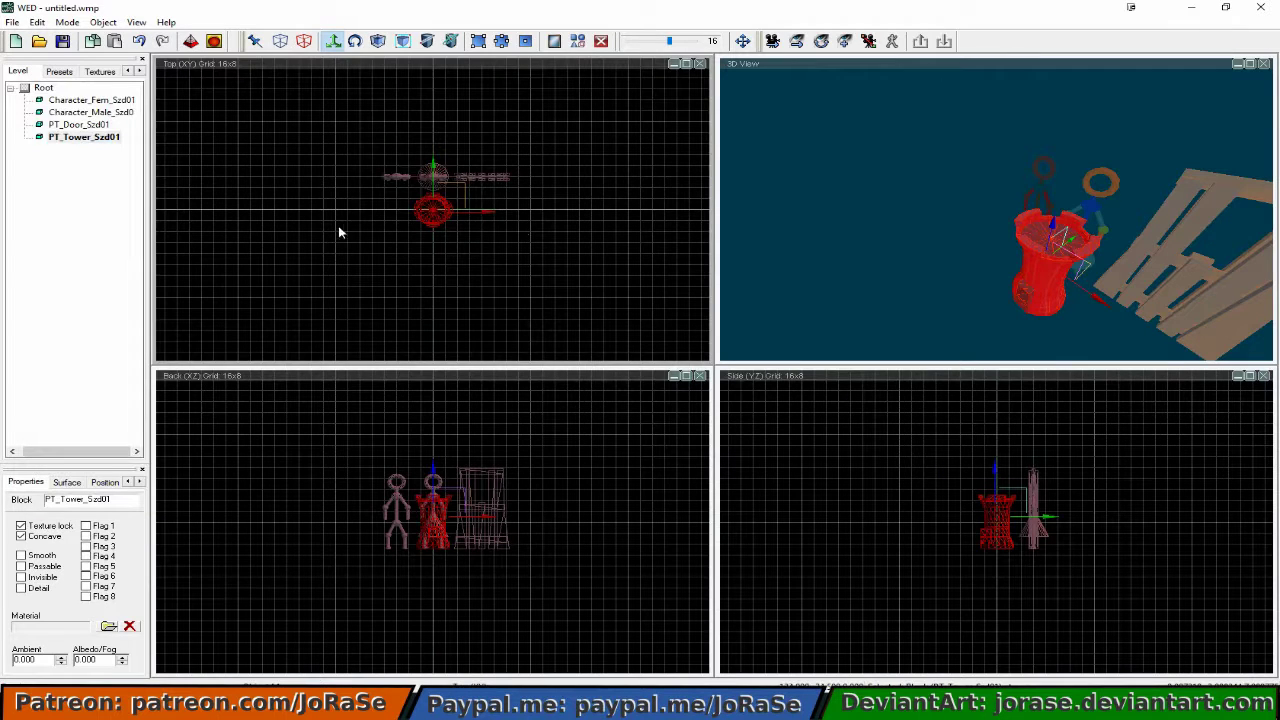
Delete the old tower and import the enlarged PT_Tower_Szd from MDL files.
{"action": "left_click", "coordinate": [601, 42]}
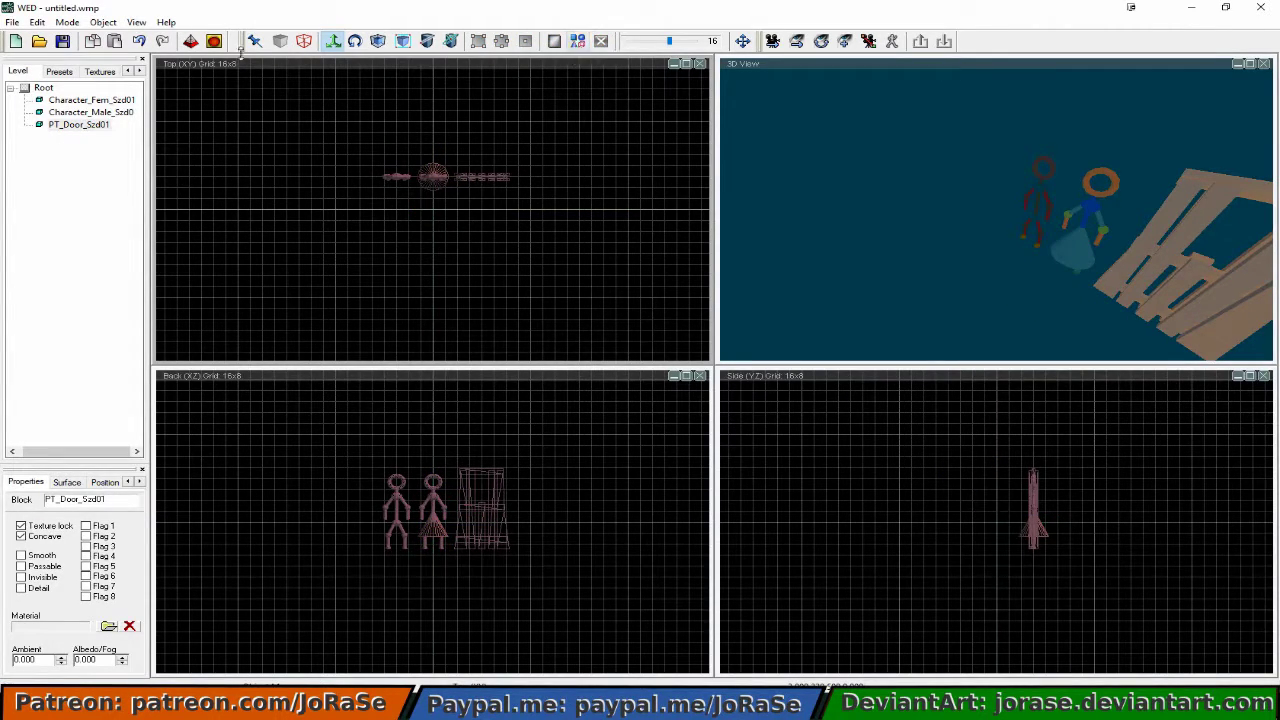
{"action": "left_click", "coordinate": [12, 22]}
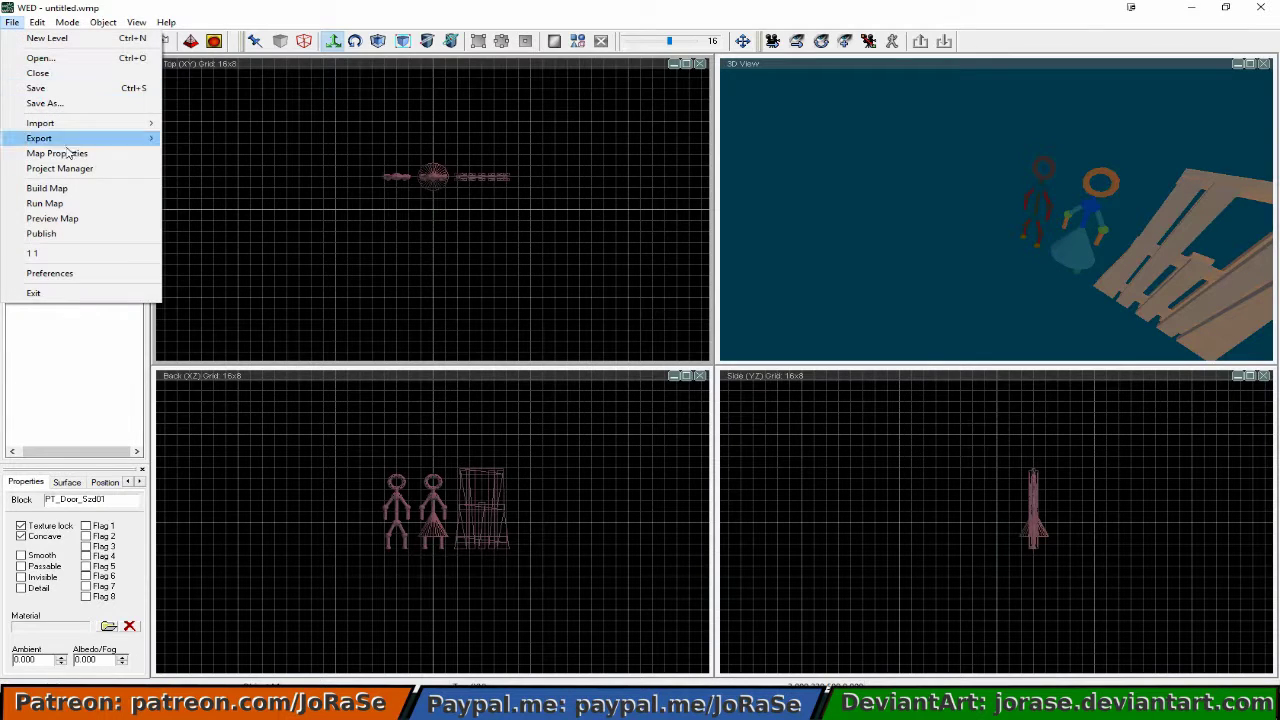
{"action": "mouse_move", "coordinate": [70, 124]}
{"action": "left_click", "coordinate": [213, 153]}
{"action": "left_click_drag", "start_coordinate": [843, 315], "coordinate": [851, 382]}
{"action": "left_click", "coordinate": [630, 329]}
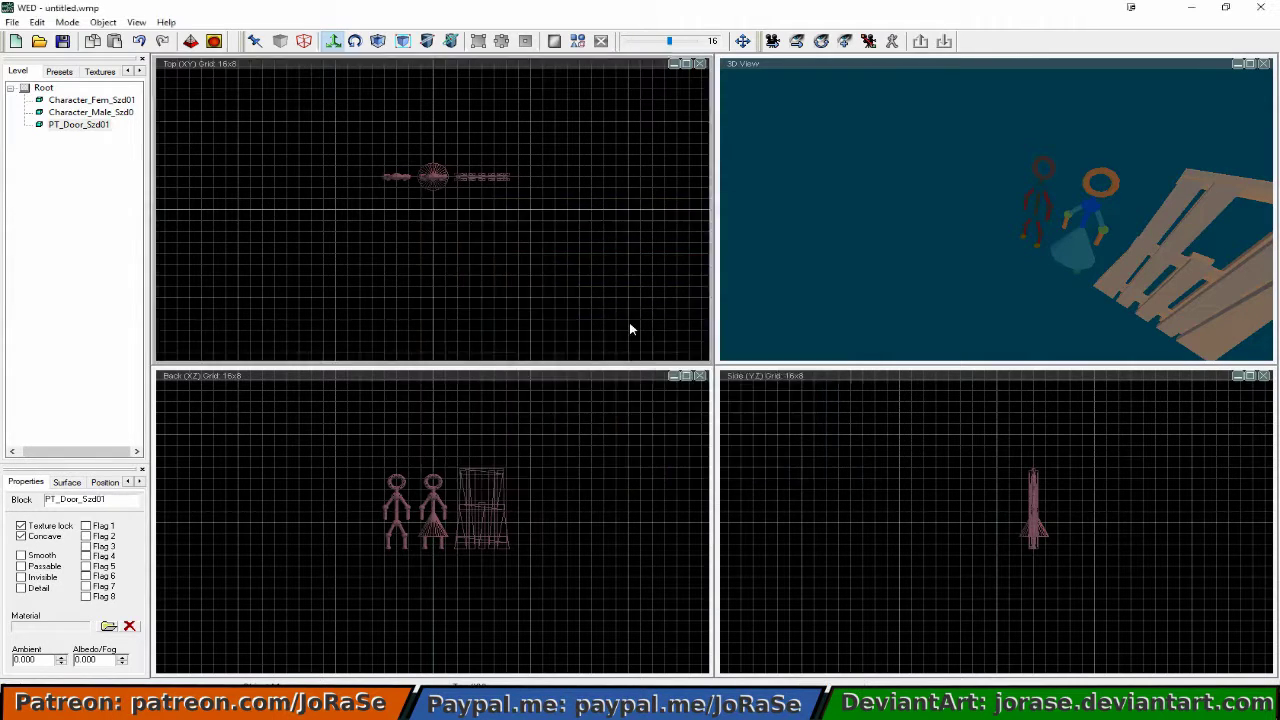
{"action": "double_click", "coordinate": [630, 329]}
{"action": "left_click", "coordinate": [612, 467]}
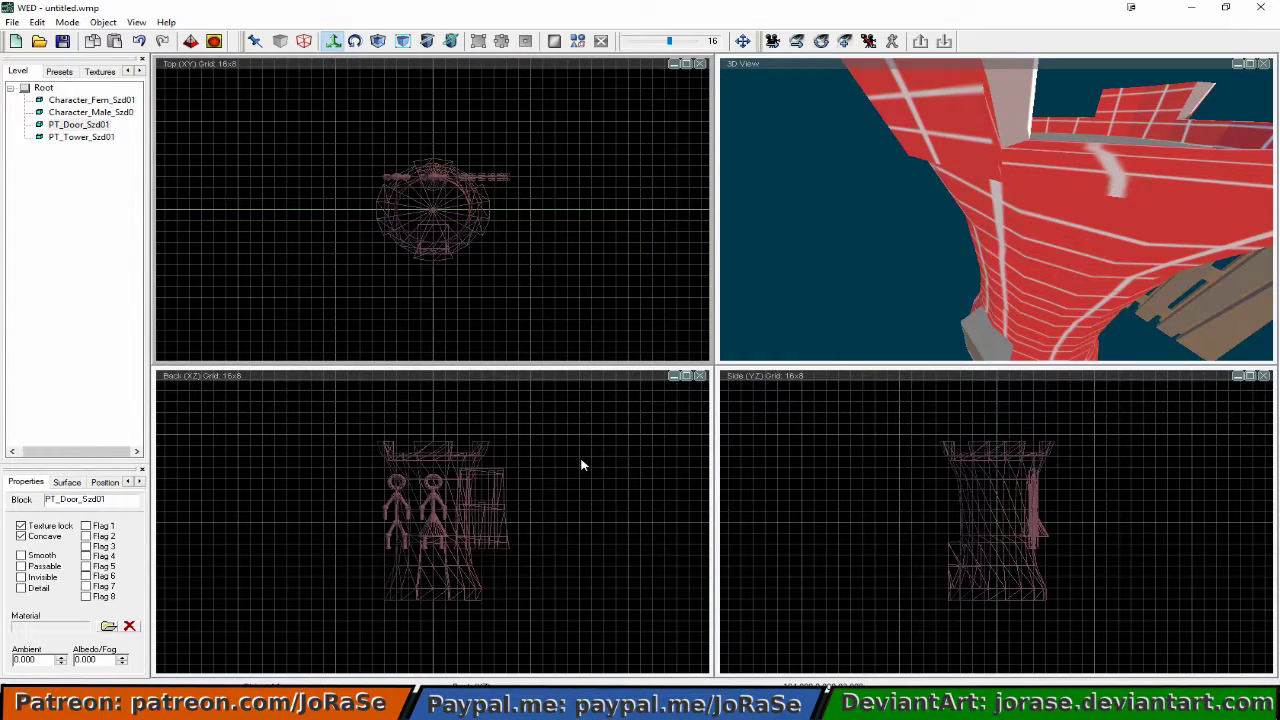
Raise the tower, shift it along Y and X, then delete it.
{"action": "right_click", "coordinate": [451, 507]}
{"action": "left_click", "coordinate": [451, 505]}
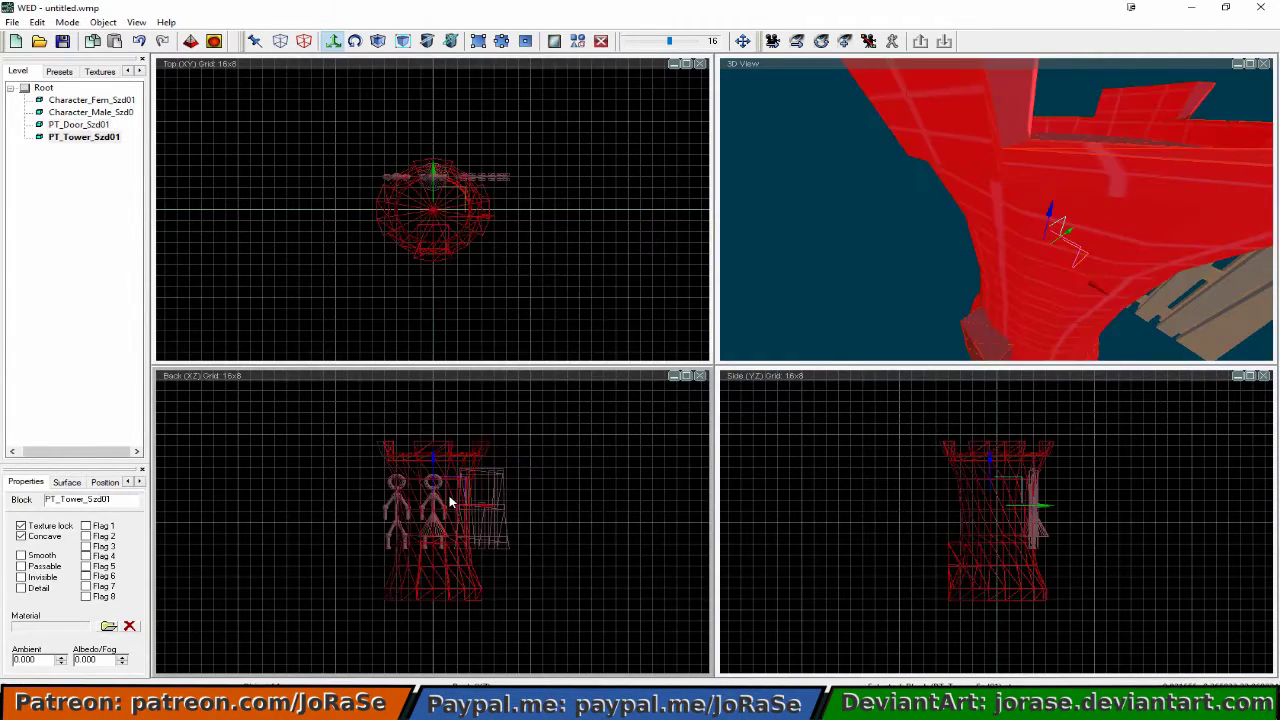
{"action": "left_click_drag", "start_coordinate": [433, 458], "coordinate": [433, 408]}
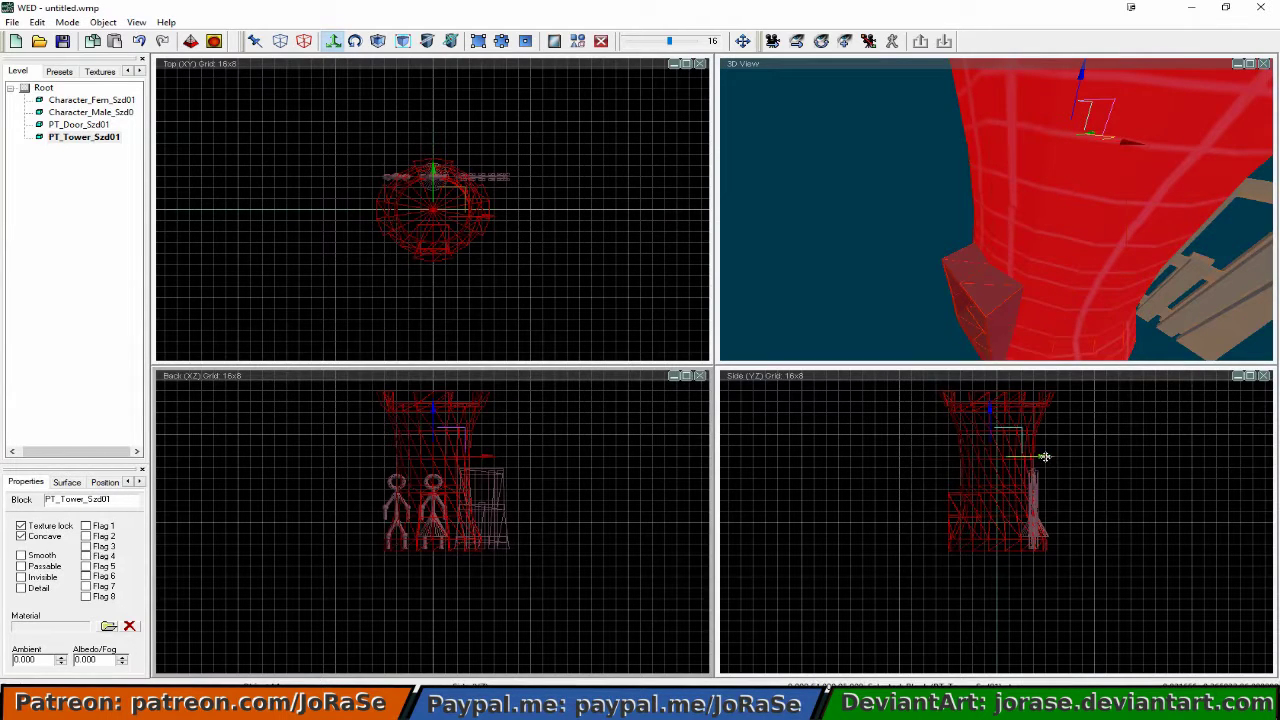
{"action": "left_click_drag", "start_coordinate": [1044, 456], "coordinate": [1123, 457]}
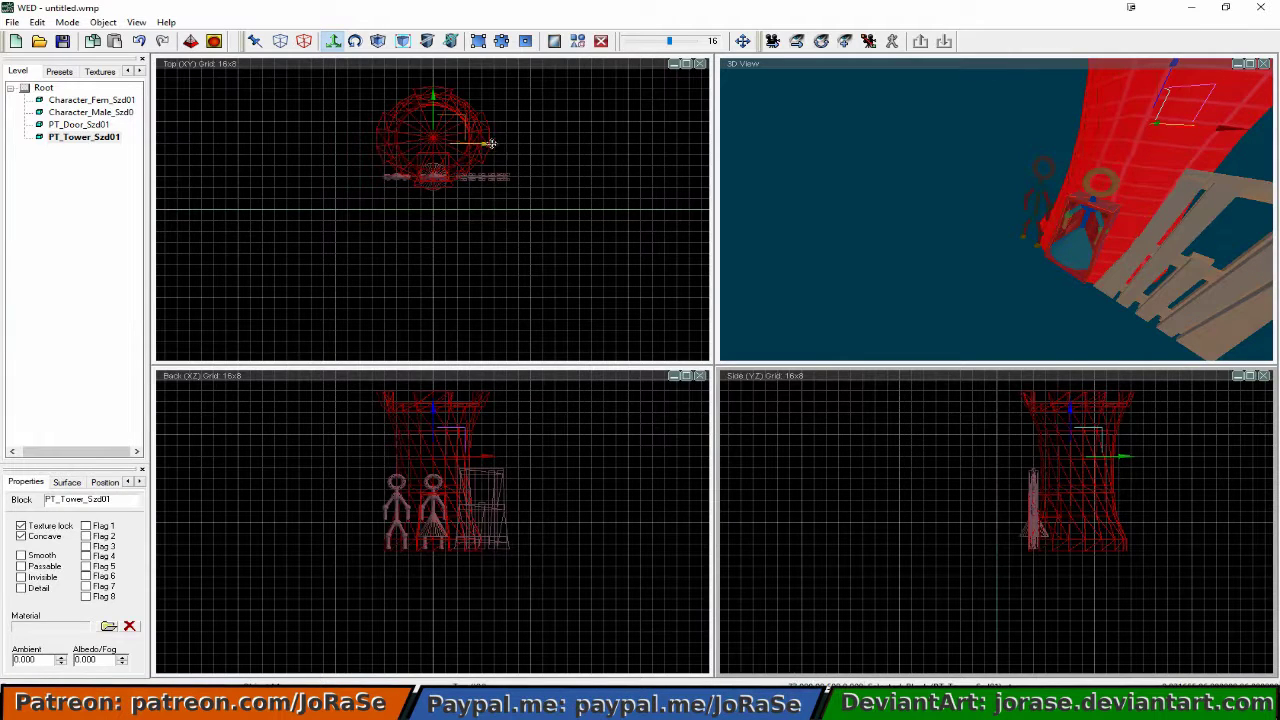
{"action": "left_click_drag", "start_coordinate": [491, 148], "coordinate": [453, 143]}
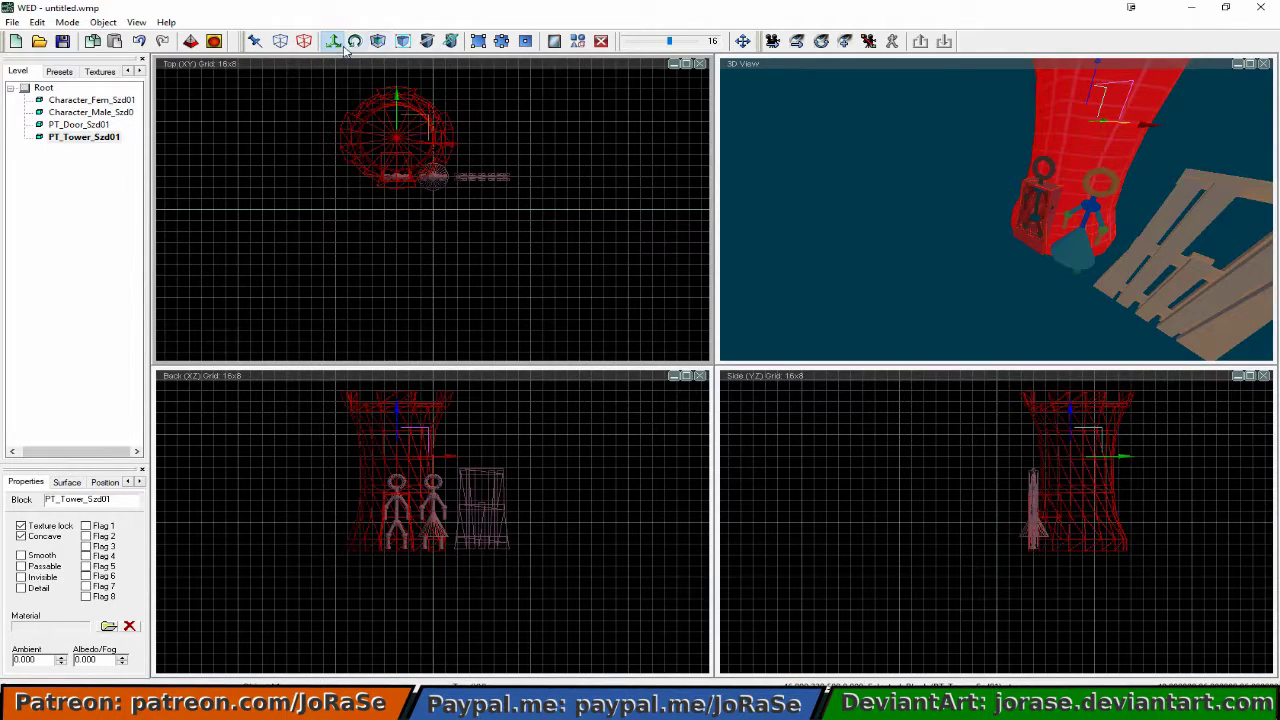
{"action": "left_click", "coordinate": [525, 41]}
Delete the tower from the level and apply an edited global scale factor in MED.
{"action": "left_click", "coordinate": [600, 41]}
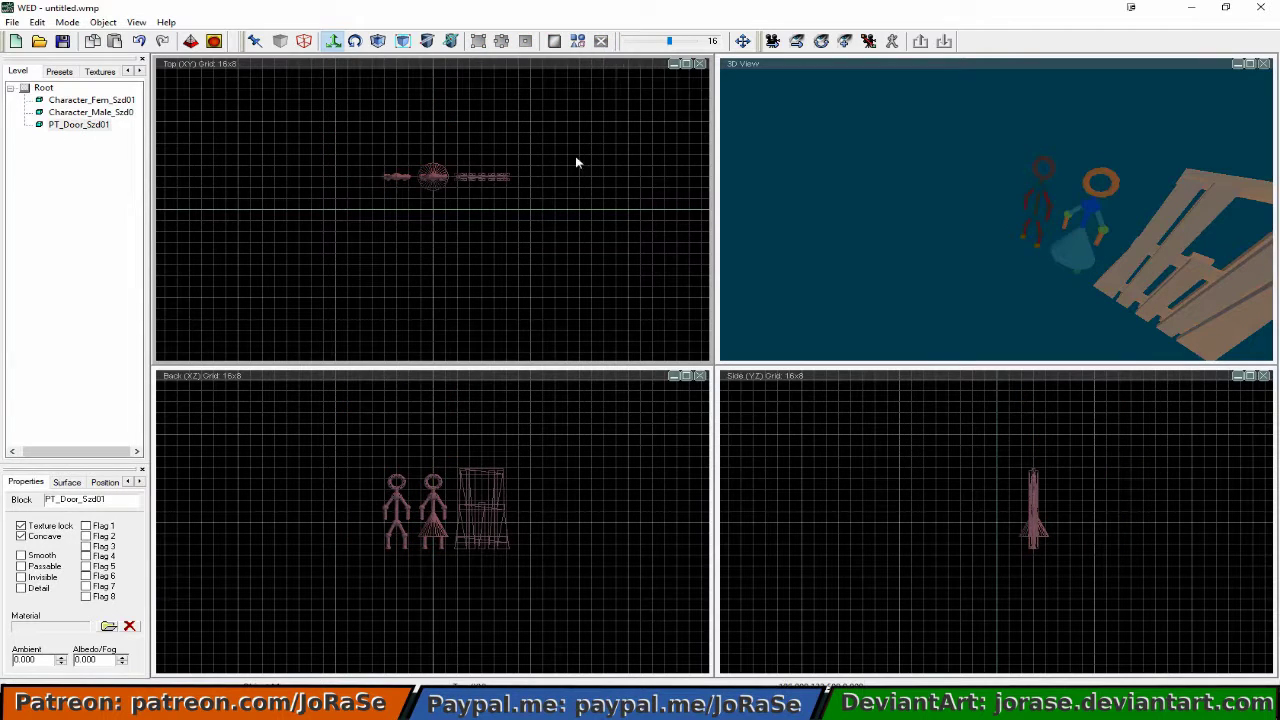
{"action": "left_click", "coordinate": [250, 640]}
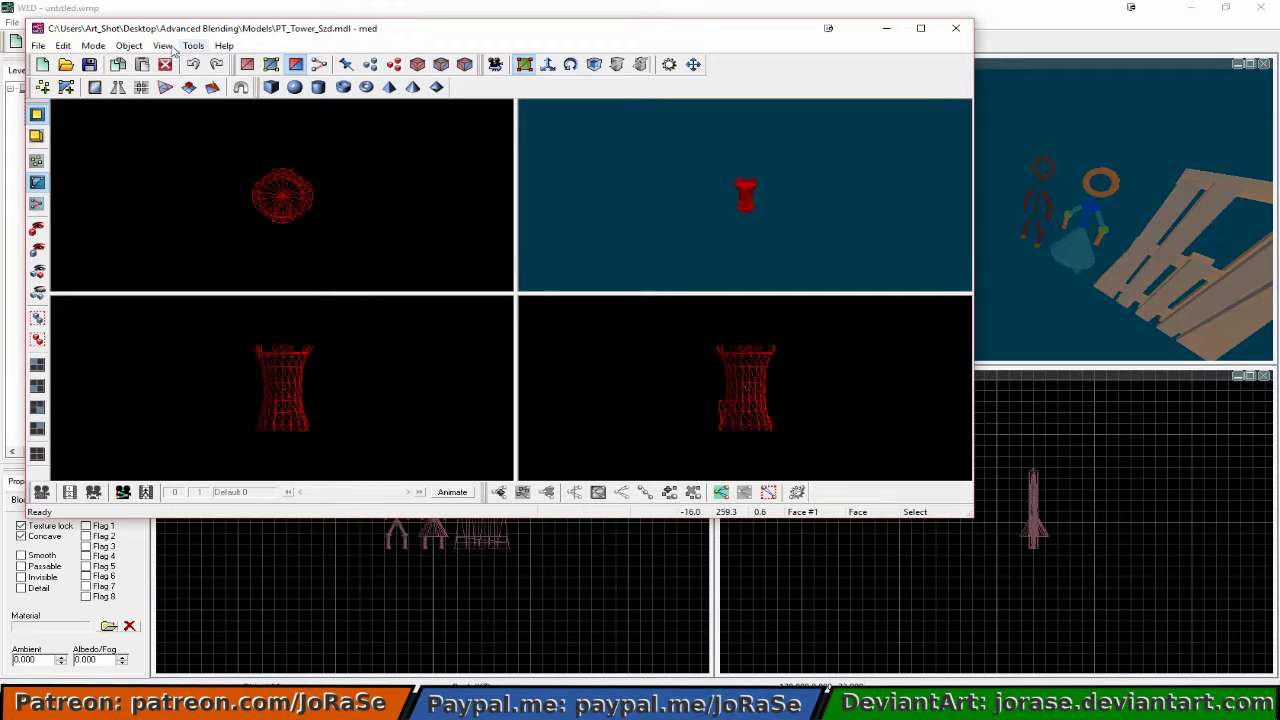
{"action": "left_click", "coordinate": [128, 47]}
{"action": "left_click", "coordinate": [145, 60]}
{"action": "left_click", "coordinate": [428, 287]}
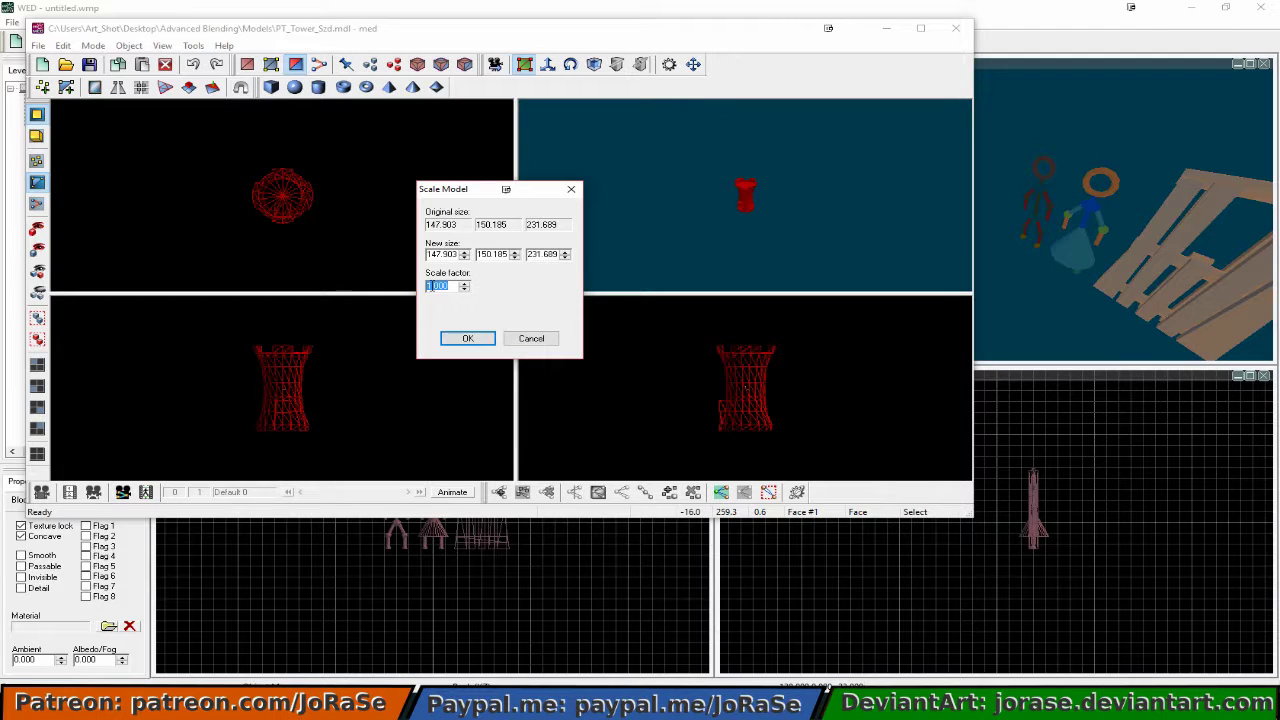
{"action": "left_click_drag", "start_coordinate": [430, 287], "coordinate": [440, 287]}
{"action": "left_click", "coordinate": [466, 339]}
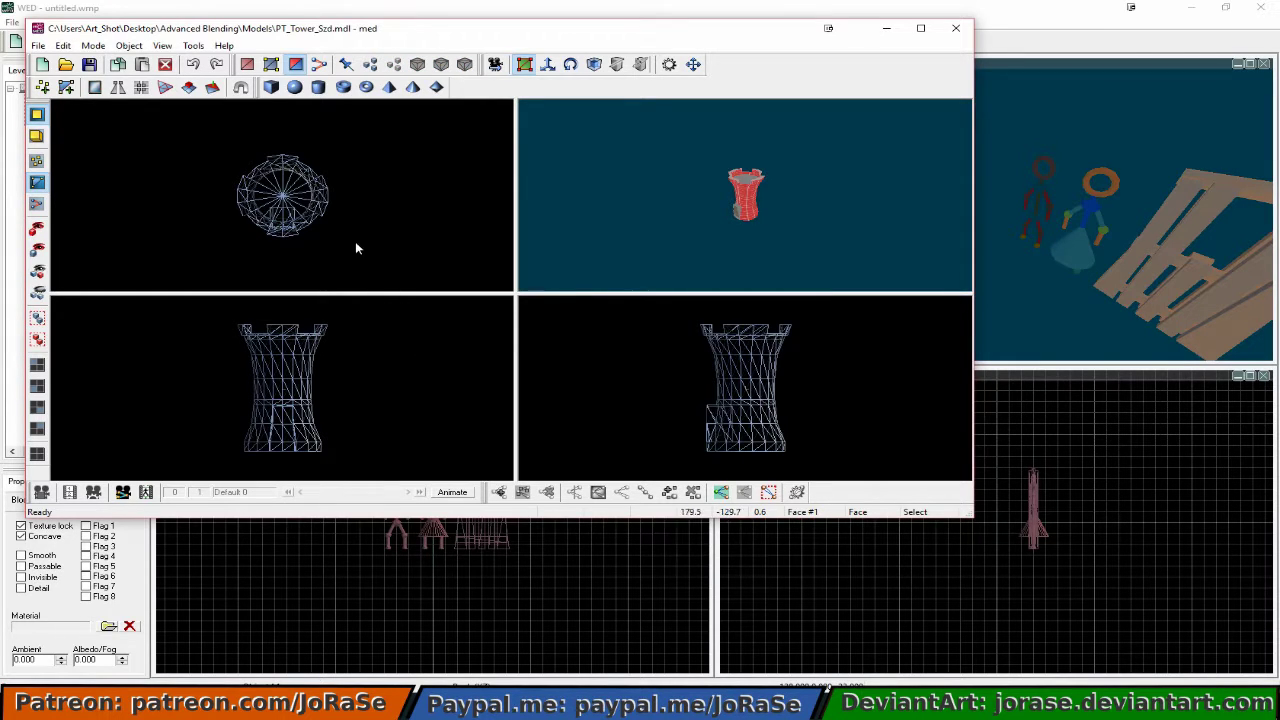
Box-select the whole tower mesh and scale it globally by a factor of 1.20.
{"action": "left_click", "coordinate": [129, 46]}
{"action": "left_click", "coordinate": [371, 149]}
{"action": "left_click_drag", "start_coordinate": [380, 124], "coordinate": [206, 270]}
{"action": "left_click", "coordinate": [129, 46]}
{"action": "left_click", "coordinate": [158, 62]}
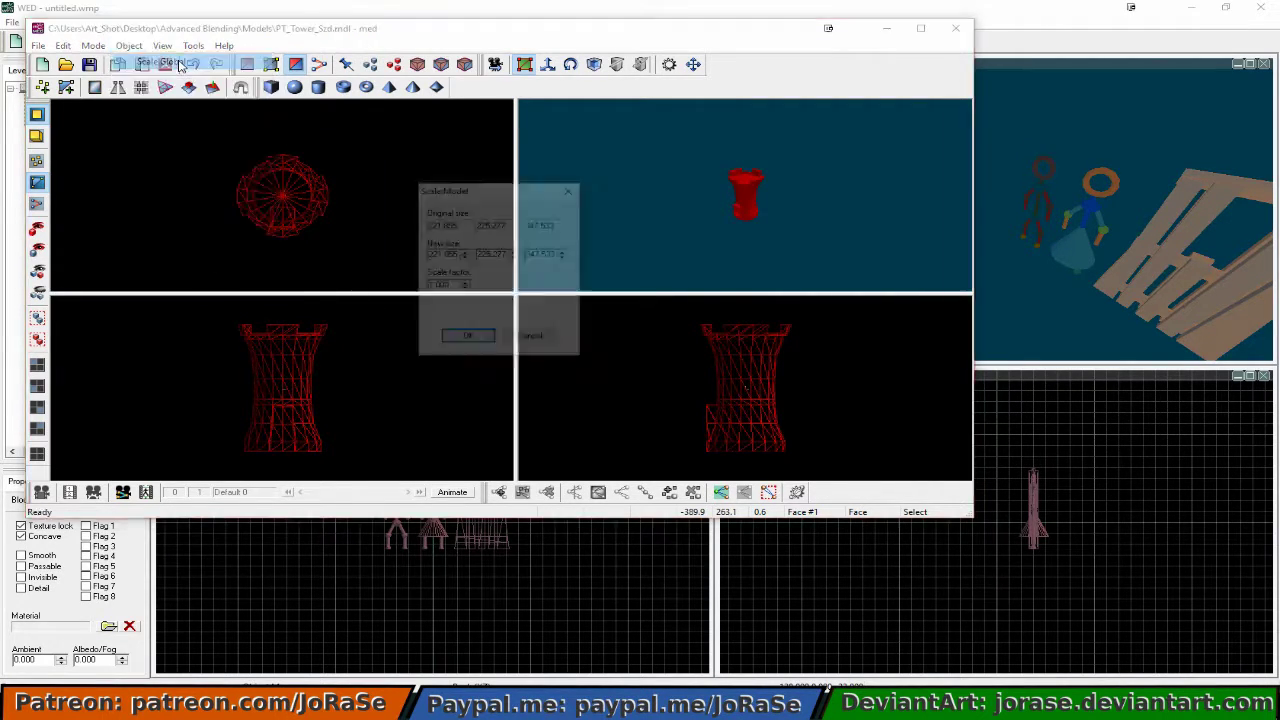
{"action": "double_click", "coordinate": [437, 285]}
{"action": "left_click", "coordinate": [439, 286]}
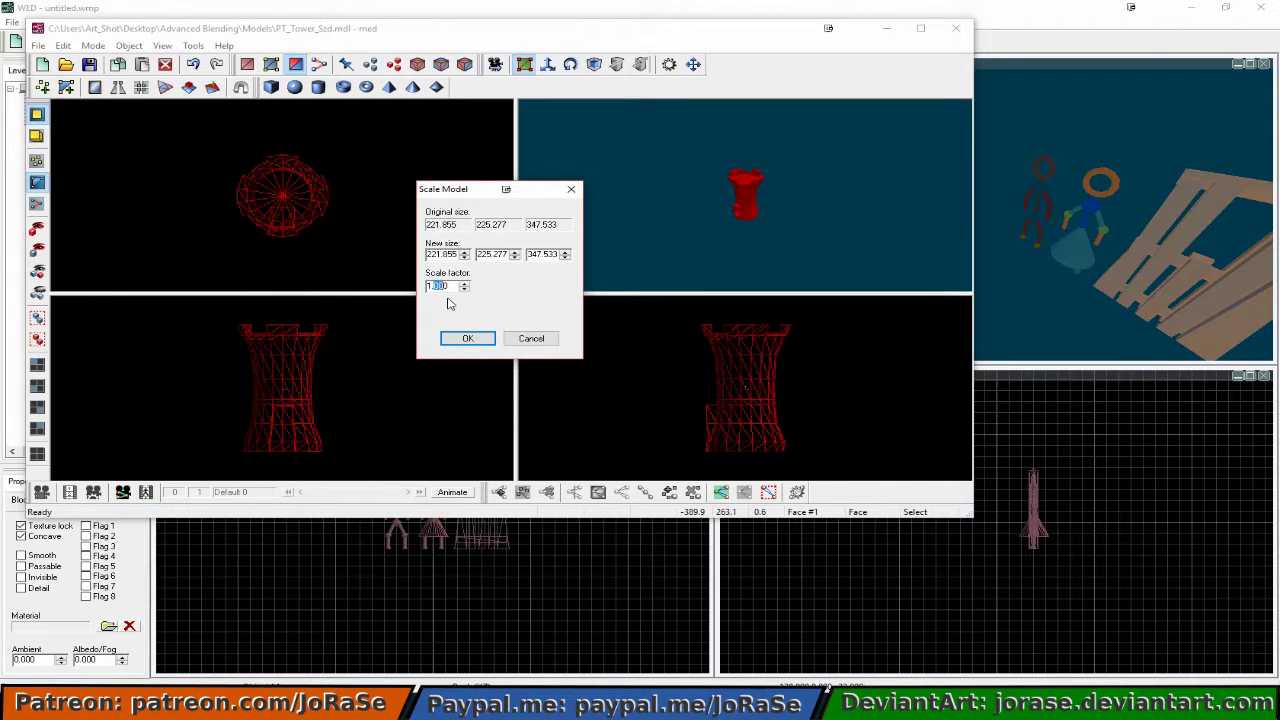
{"action": "type", "text": "20"}
{"action": "left_click", "coordinate": [481, 339]}
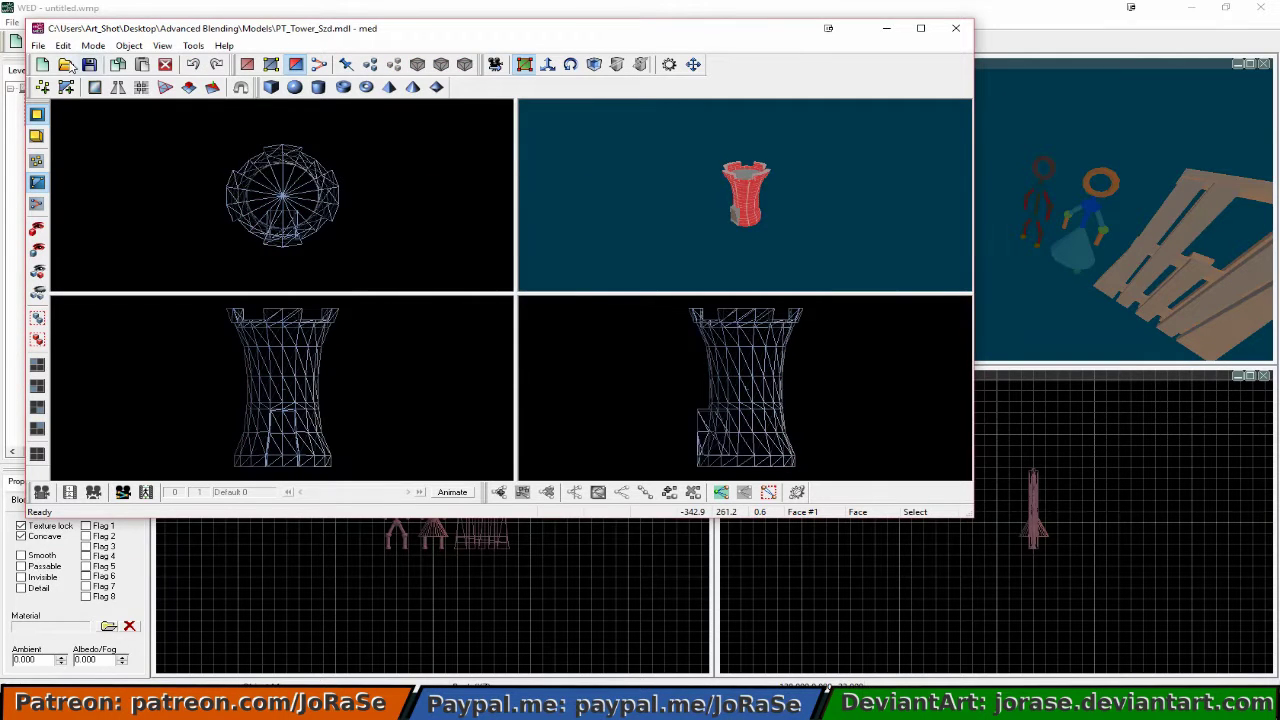
Return to the level editor and maximize its window.
{"action": "left_click", "coordinate": [200, 12]}
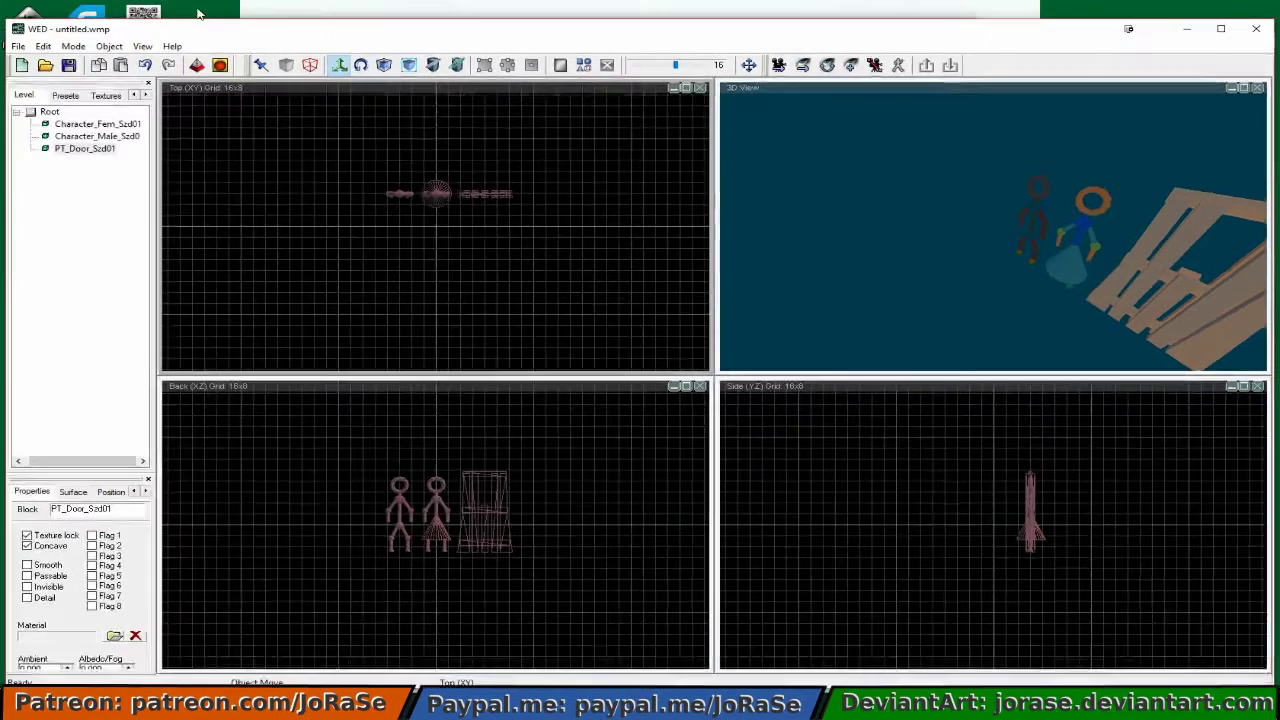
{"action": "left_click", "coordinate": [1220, 28]}
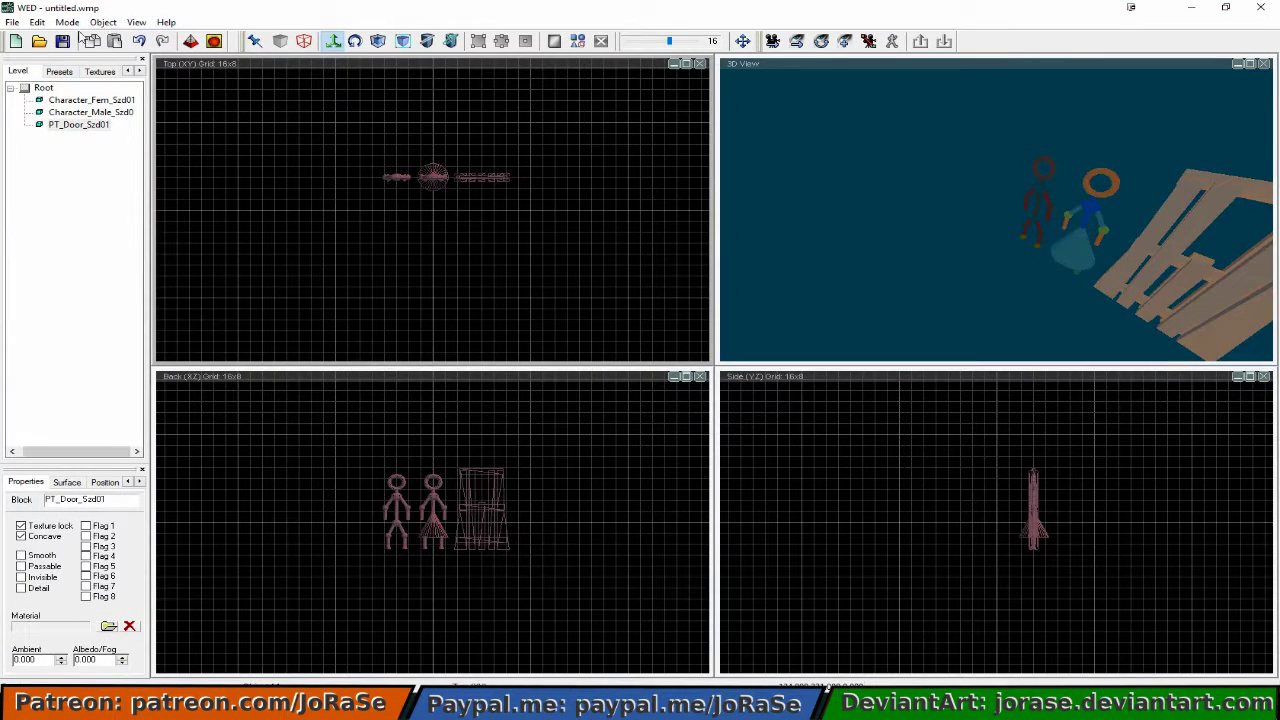
{"action": "left_click", "coordinate": [12, 22]}
Import the rescaled PT_Tower_Szd model with its mesh and skin into the level.
{"action": "mouse_move", "coordinate": [47, 125]}
{"action": "left_click", "coordinate": [215, 152]}
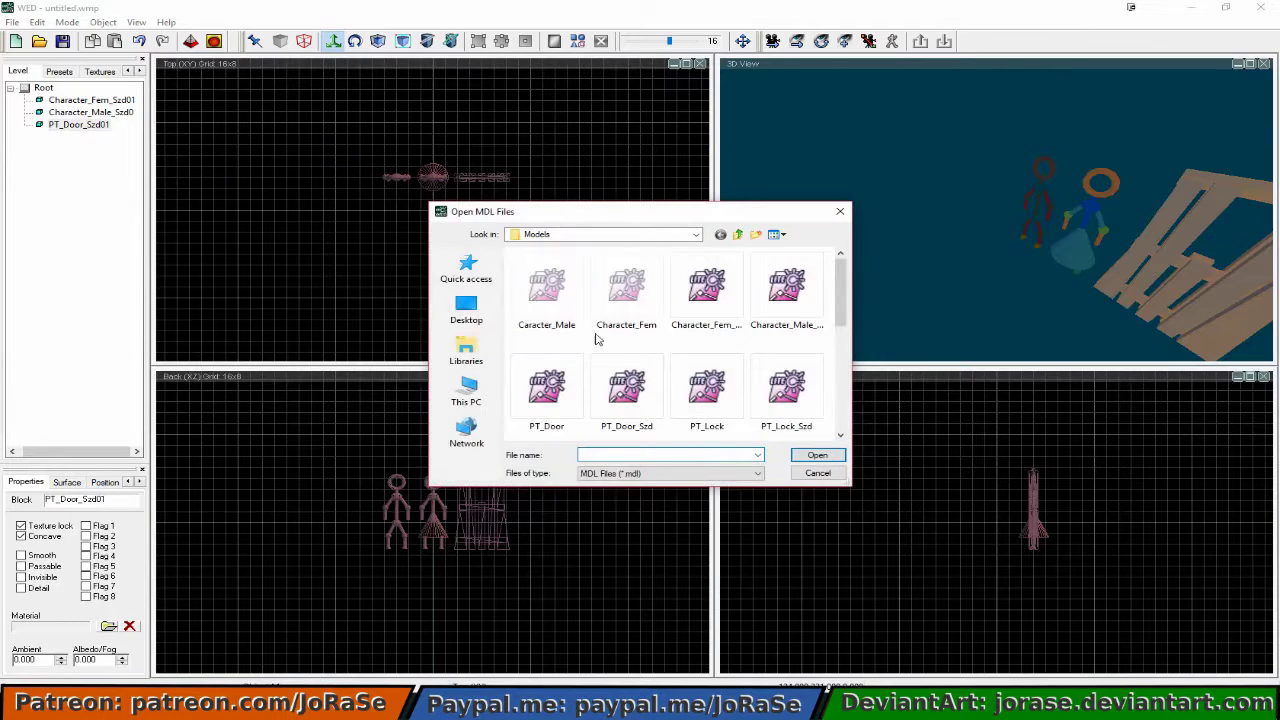
{"action": "left_click_drag", "start_coordinate": [842, 298], "coordinate": [850, 403]}
{"action": "scroll", "coordinate": [849, 403], "scroll_direction": "up", "scroll_amount": 1}
{"action": "left_click", "coordinate": [615, 286]}
{"action": "left_click", "coordinate": [817, 456]}
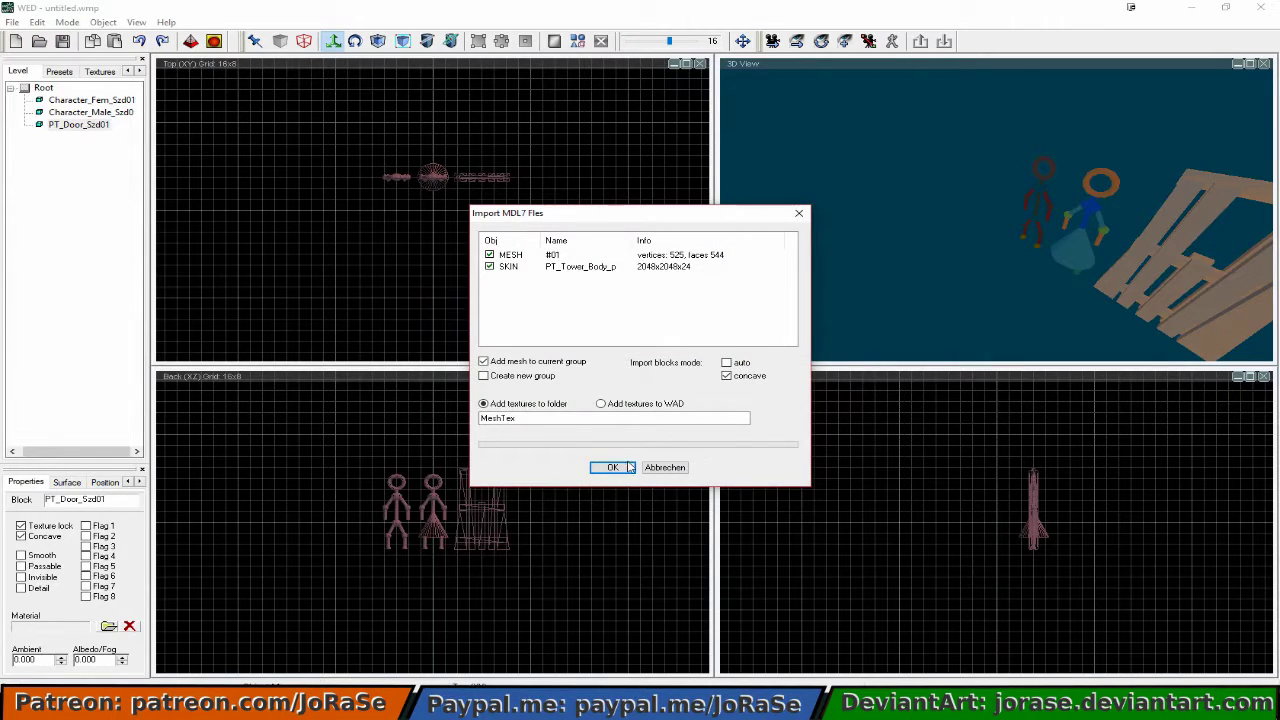
{"action": "left_click", "coordinate": [612, 467]}
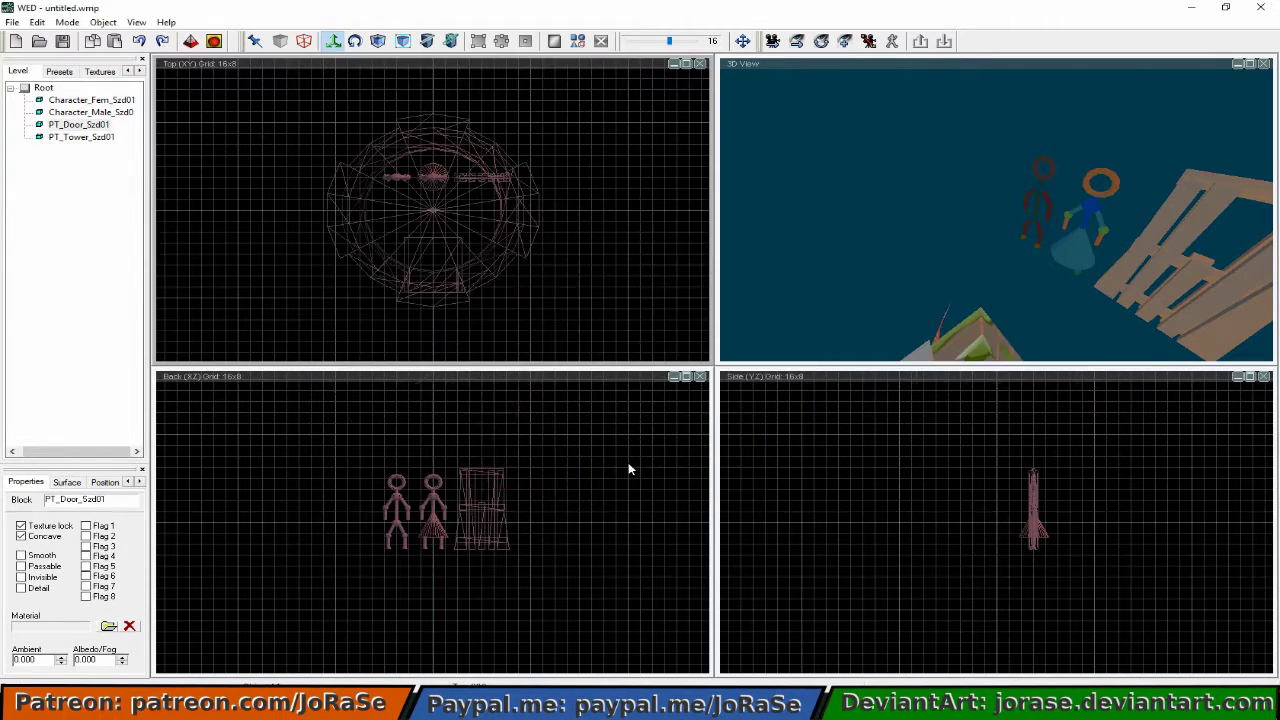
Lift the tower and shift it along its depth axis so its base surrounds the characters.
{"action": "right_click", "coordinate": [480, 454]}
{"action": "left_click", "coordinate": [482, 448]}
{"action": "left_click_drag", "start_coordinate": [434, 455], "coordinate": [433, 386]}
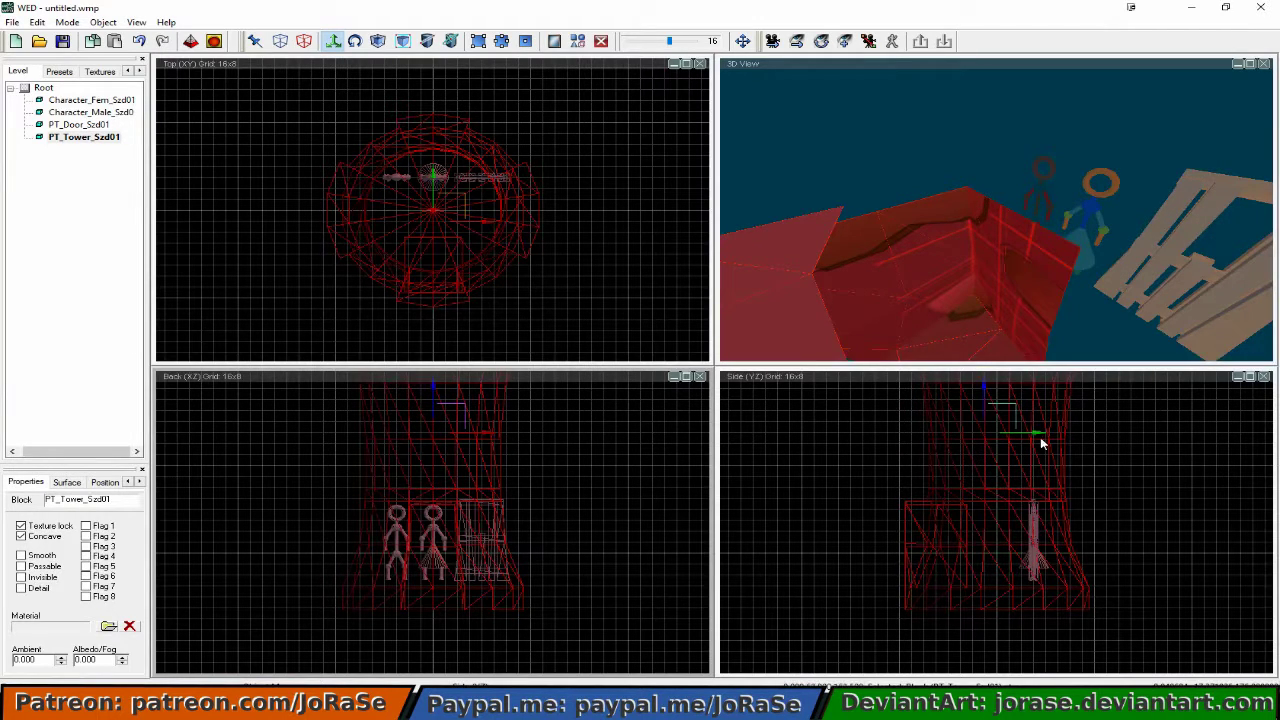
{"action": "left_click_drag", "start_coordinate": [1039, 431], "coordinate": [1162, 433]}
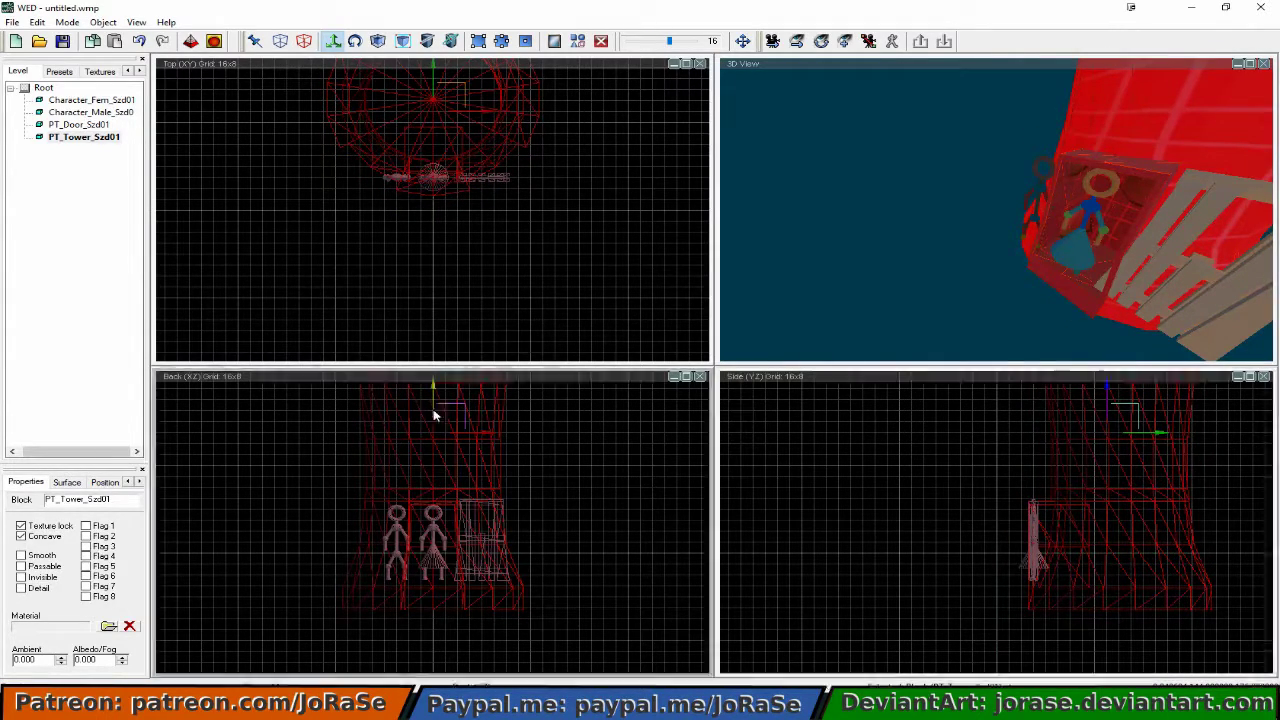
{"action": "left_click_drag", "start_coordinate": [434, 414], "coordinate": [434, 407]}
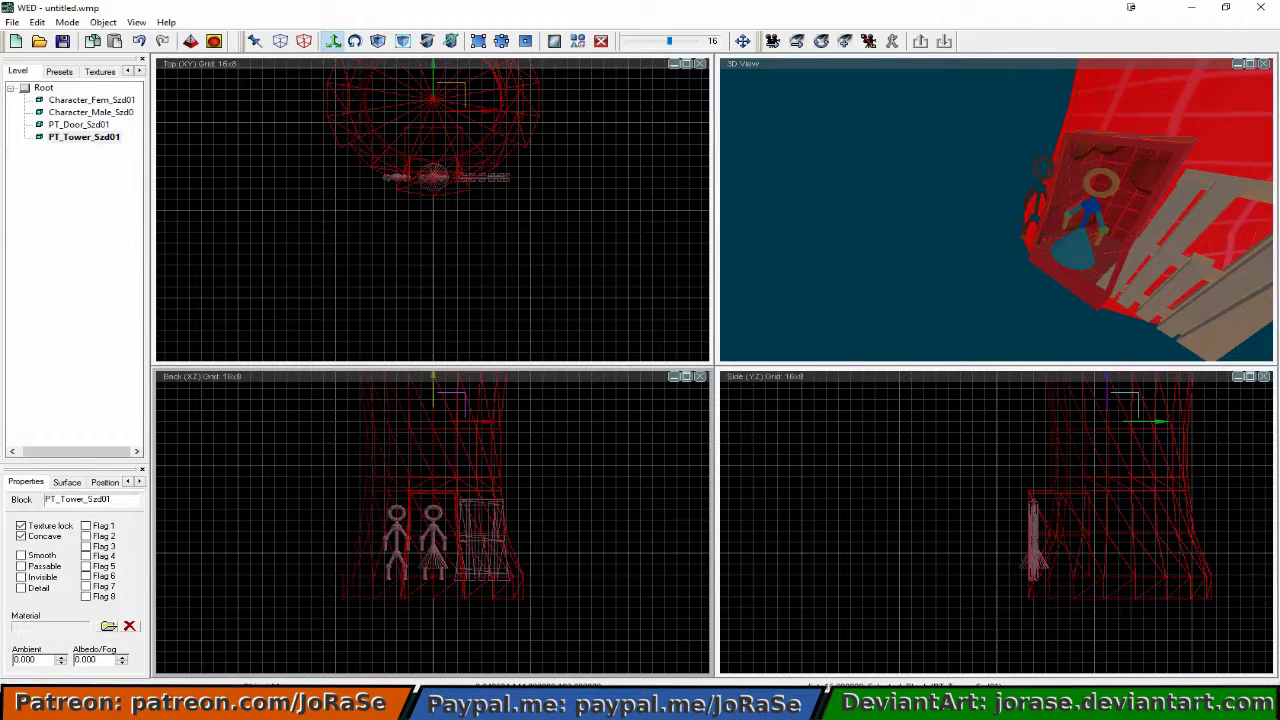
Select the door PT_Door_Szd01.
{"action": "right_click", "coordinate": [471, 500]}
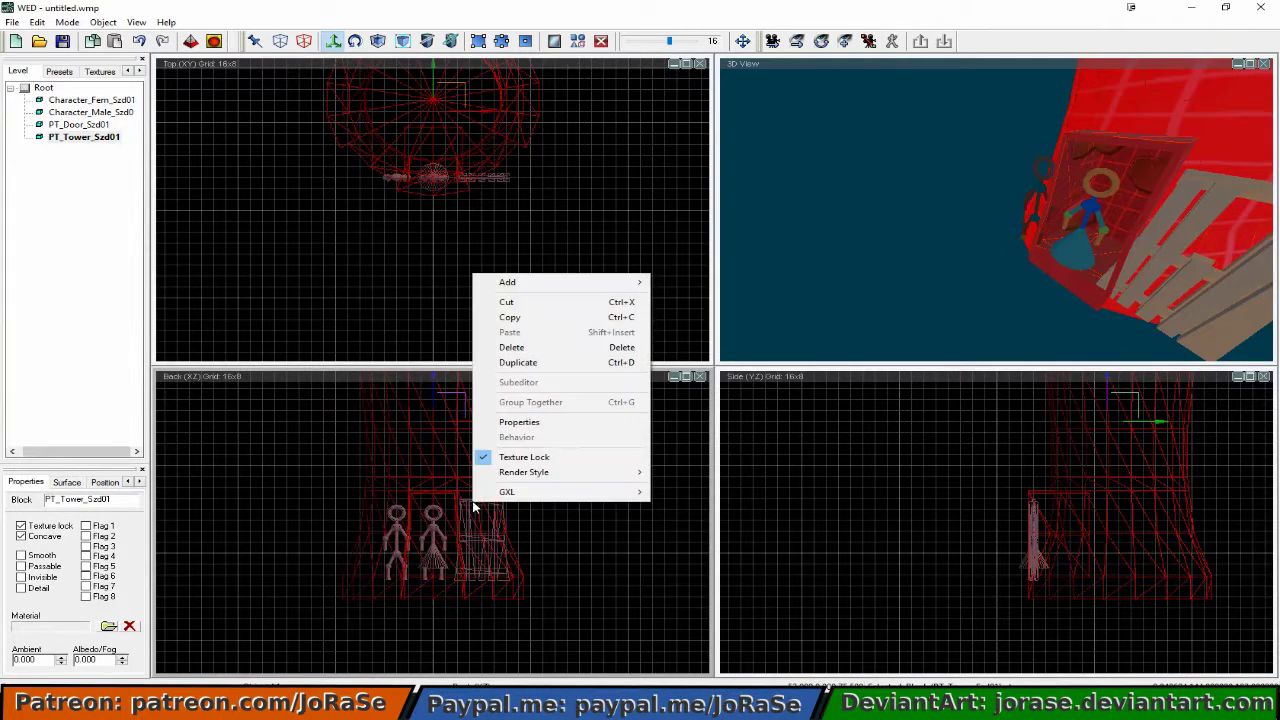
{"action": "left_click", "coordinate": [480, 516]}
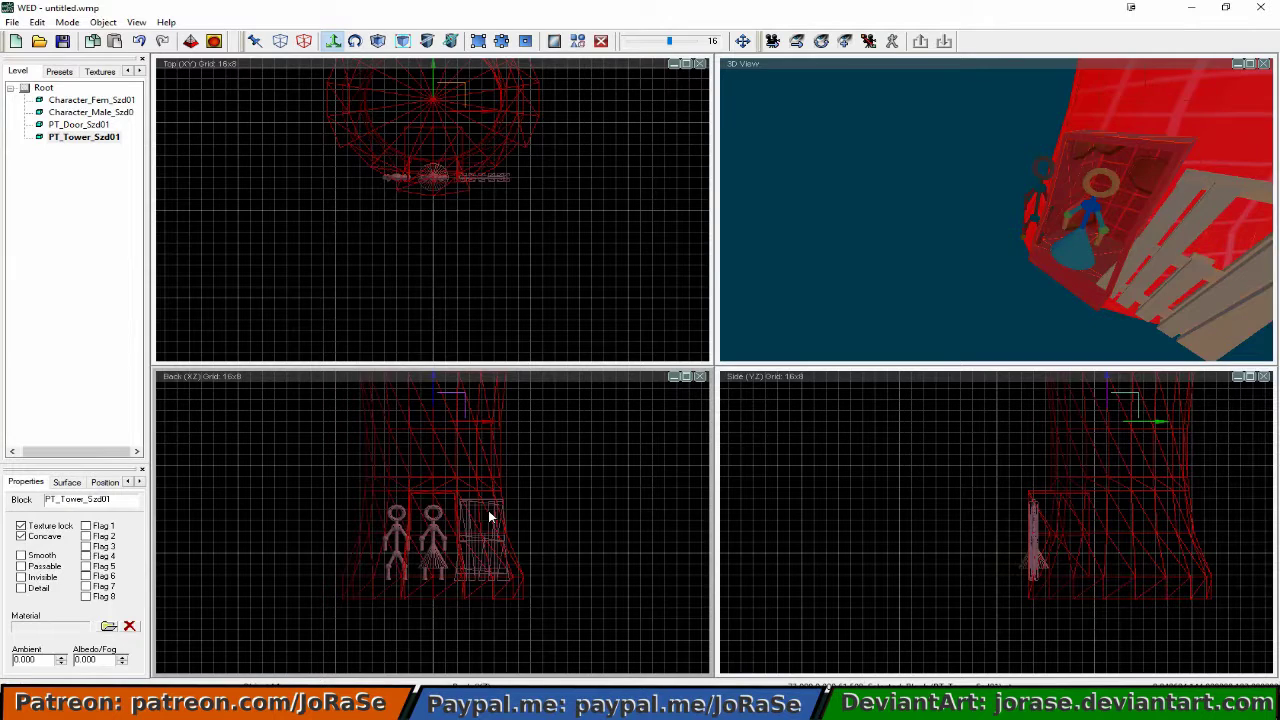
{"action": "left_click", "coordinate": [492, 517]}
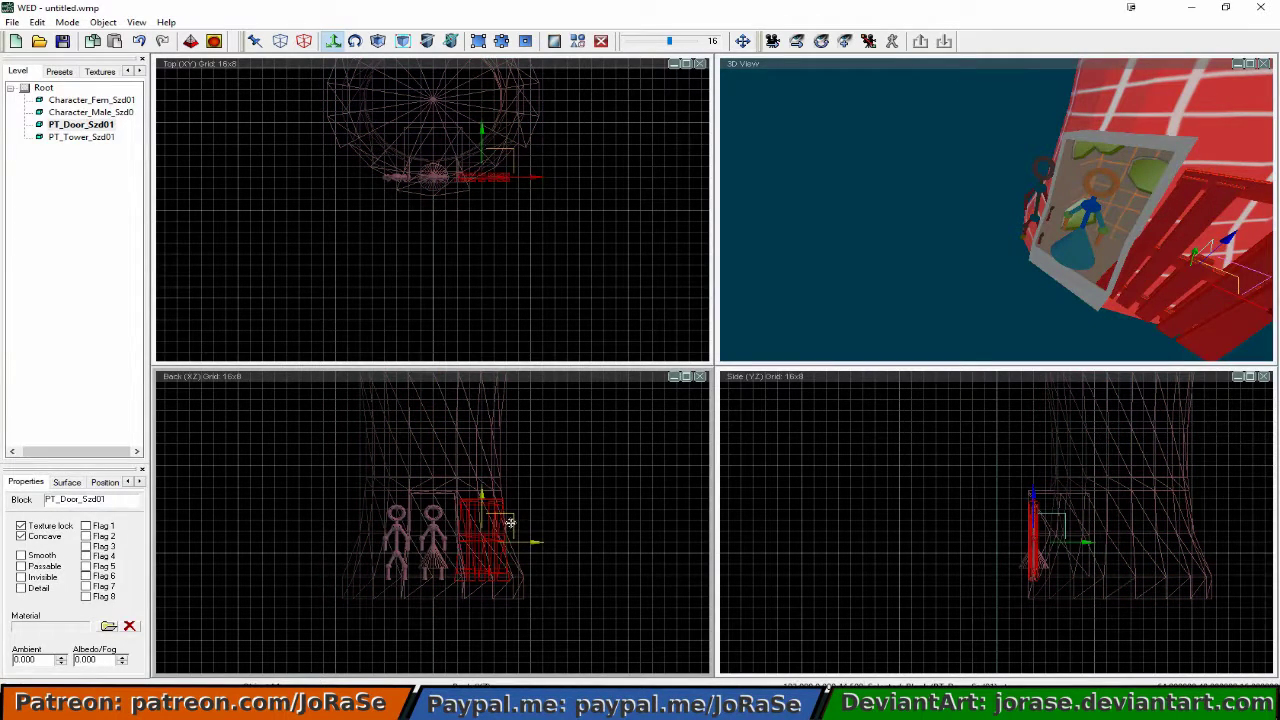
Slide the door along X to the right so it sits outside the tower.
{"action": "left_click_drag", "start_coordinate": [510, 530], "coordinate": [462, 530]}
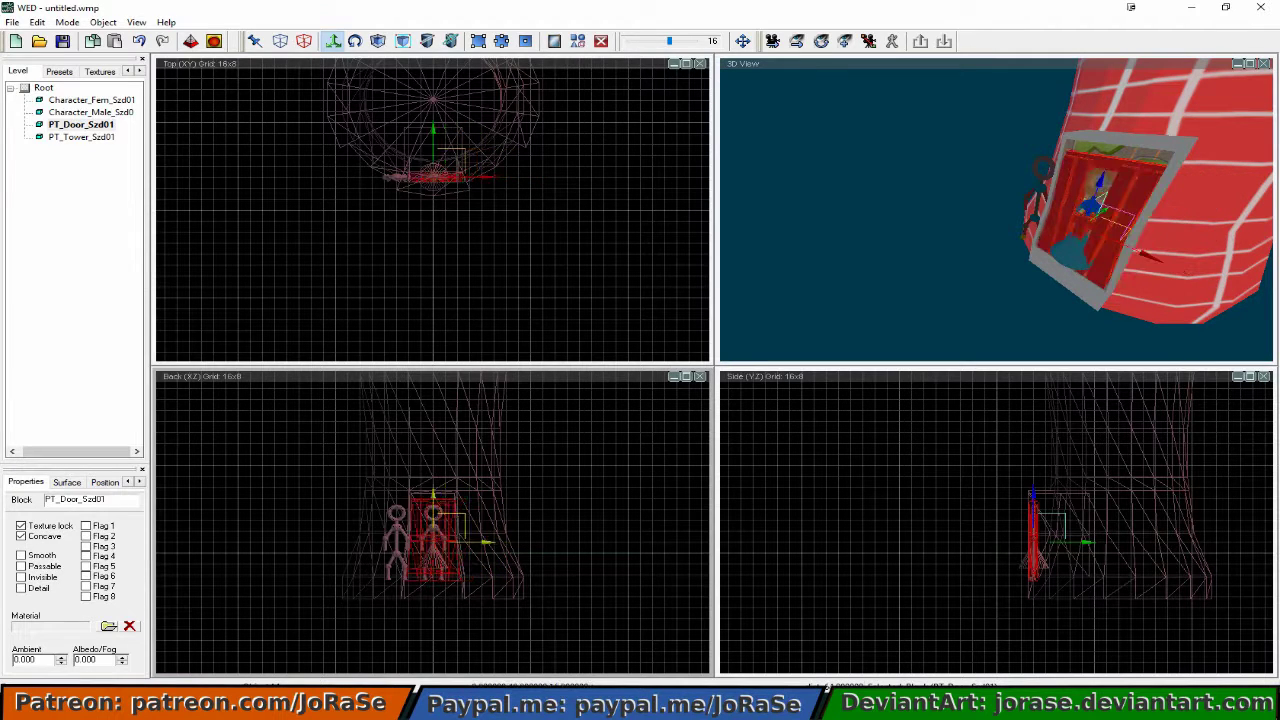
{"action": "left_click_drag", "start_coordinate": [481, 546], "coordinate": [626, 546]}
{"action": "right_click", "coordinate": [491, 534]}
{"action": "left_click", "coordinate": [483, 528]}
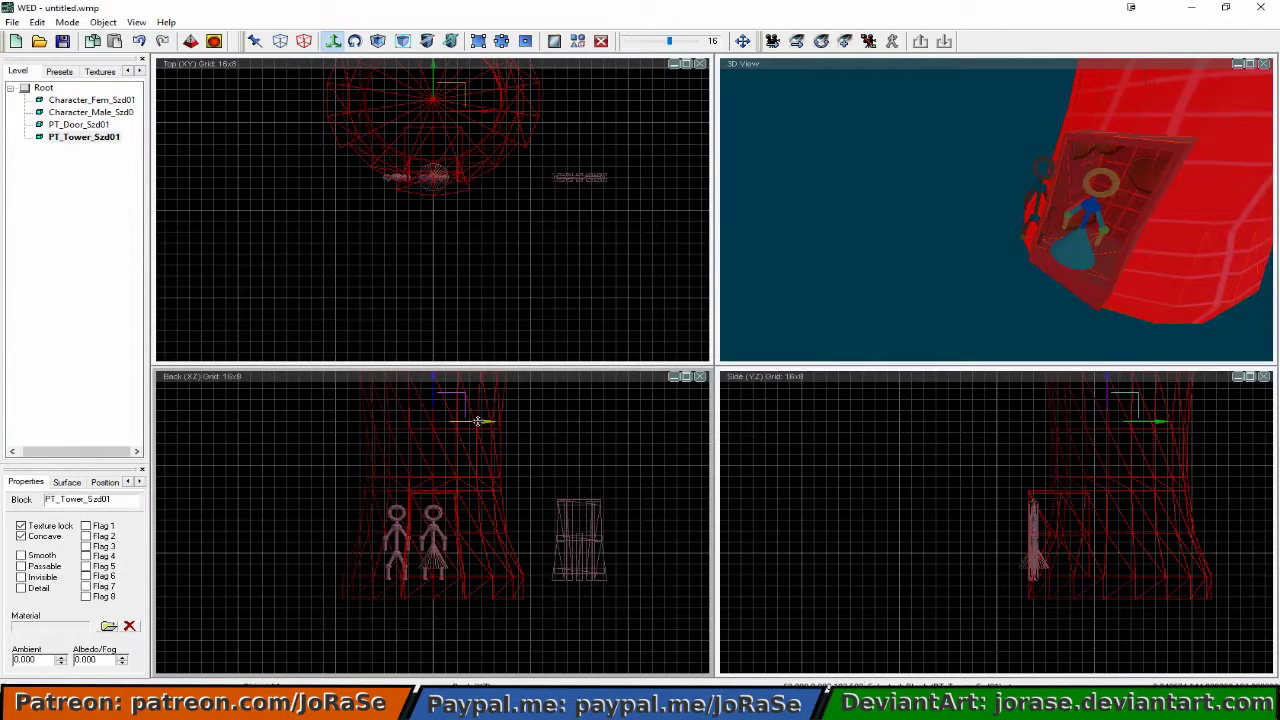
Shift the tower left and back over the characters, then switch selection to the door.
{"action": "left_click_drag", "start_coordinate": [480, 421], "coordinate": [300, 422]}
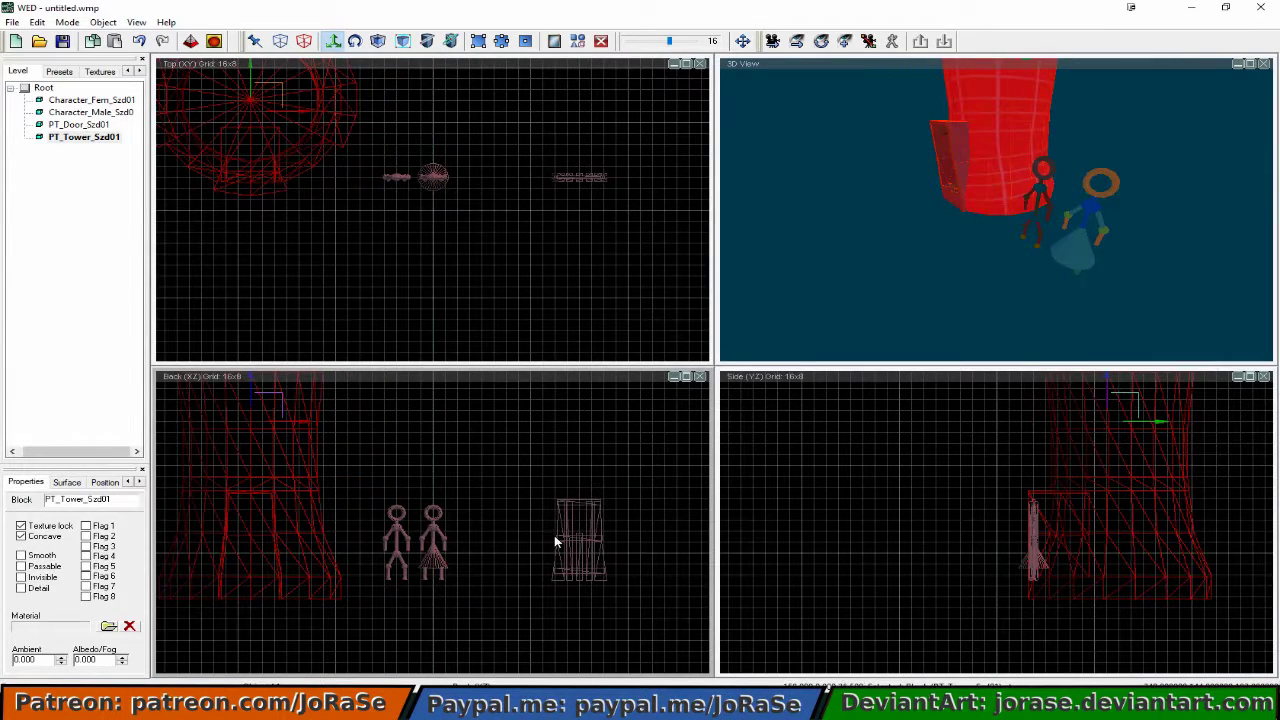
{"action": "left_click_drag", "start_coordinate": [295, 420], "coordinate": [457, 421]}
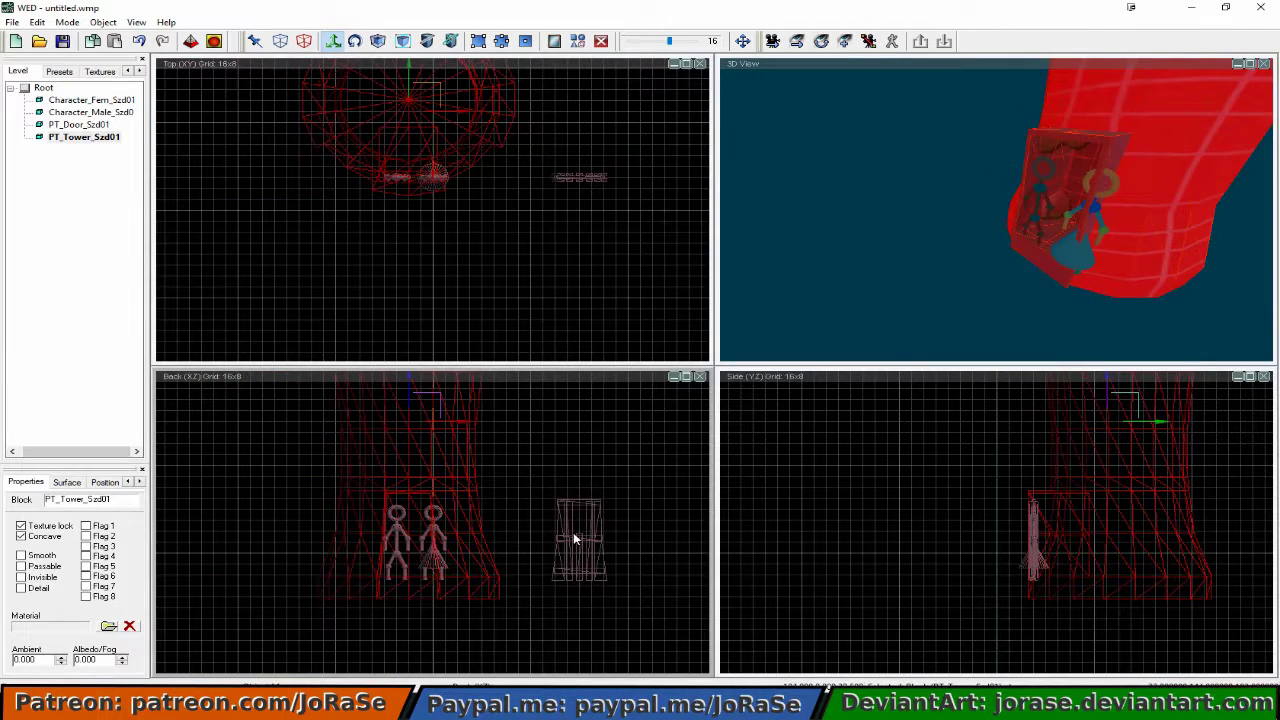
{"action": "left_click", "coordinate": [575, 540]}
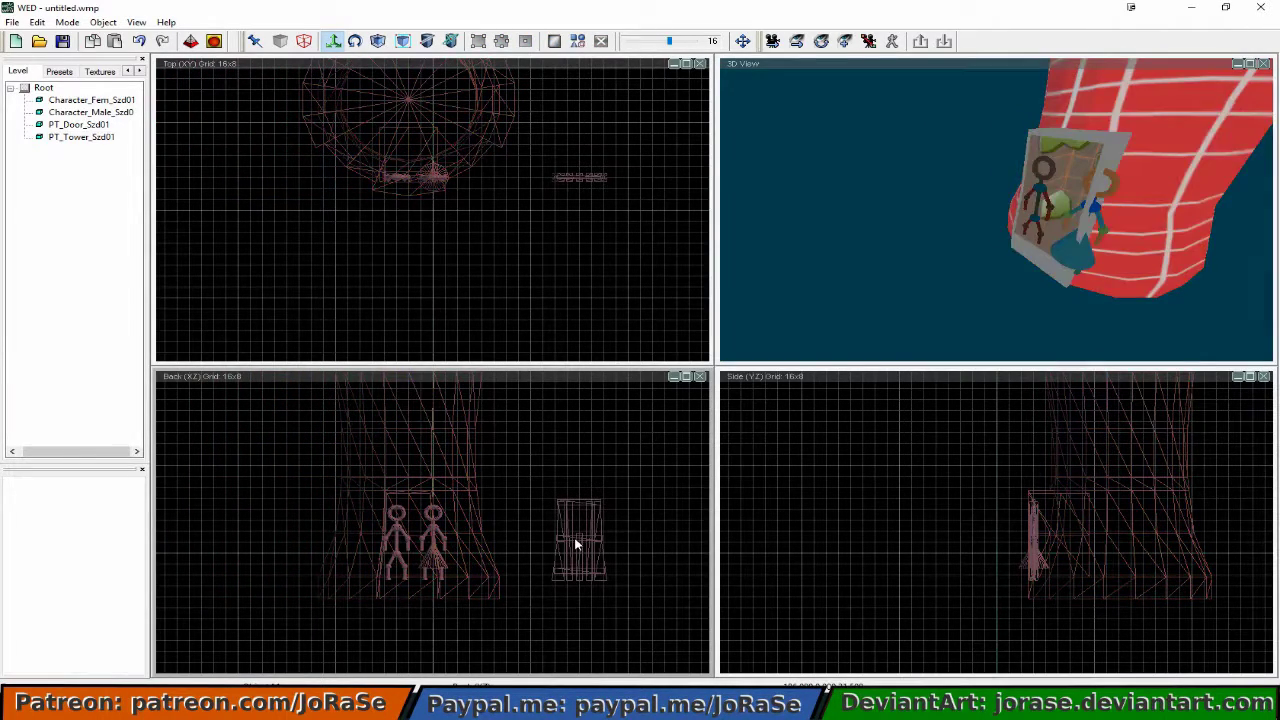
{"action": "left_click", "coordinate": [575, 544]}
{"action": "left_click", "coordinate": [477, 530]}
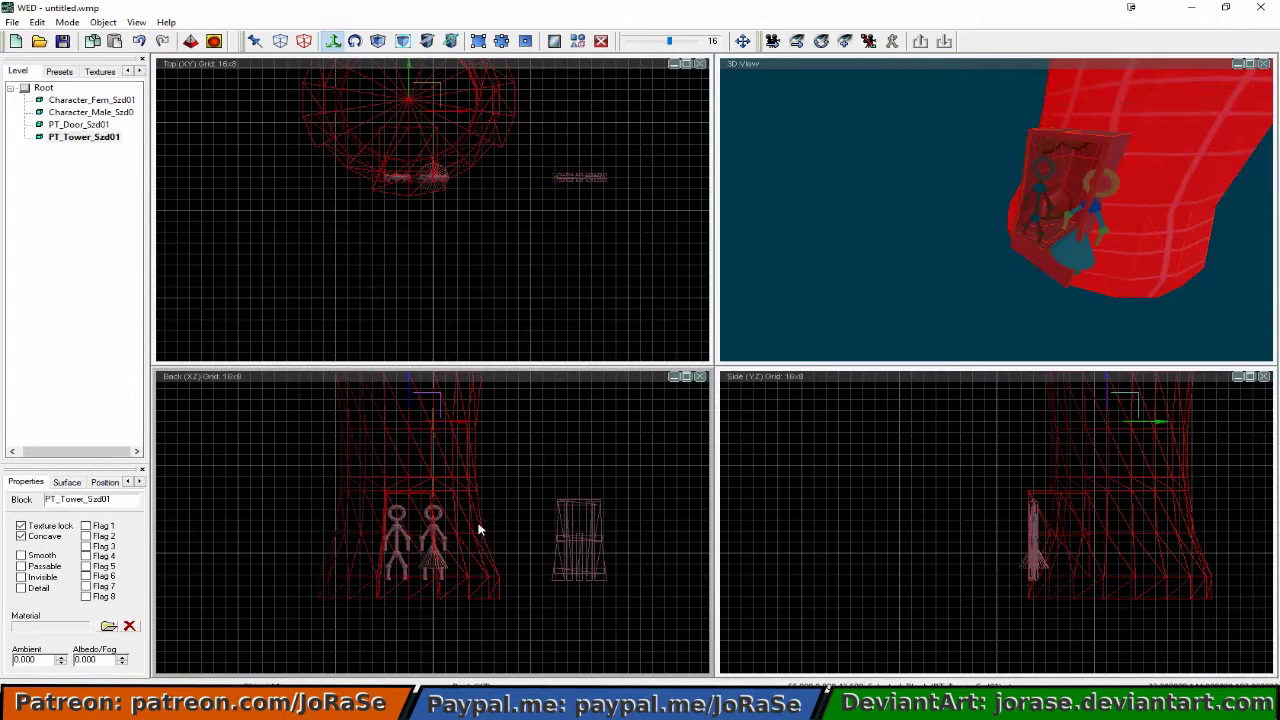
{"action": "left_click", "coordinate": [582, 532]}
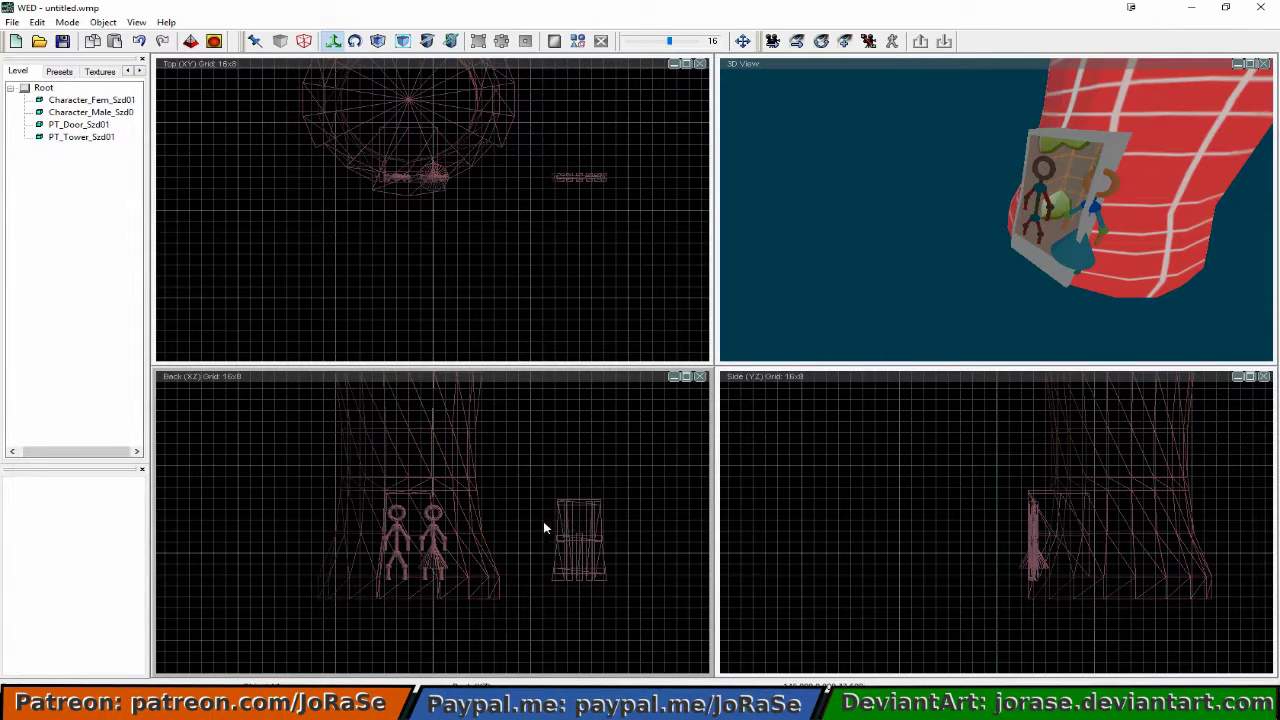
{"action": "left_click", "coordinate": [483, 142]}
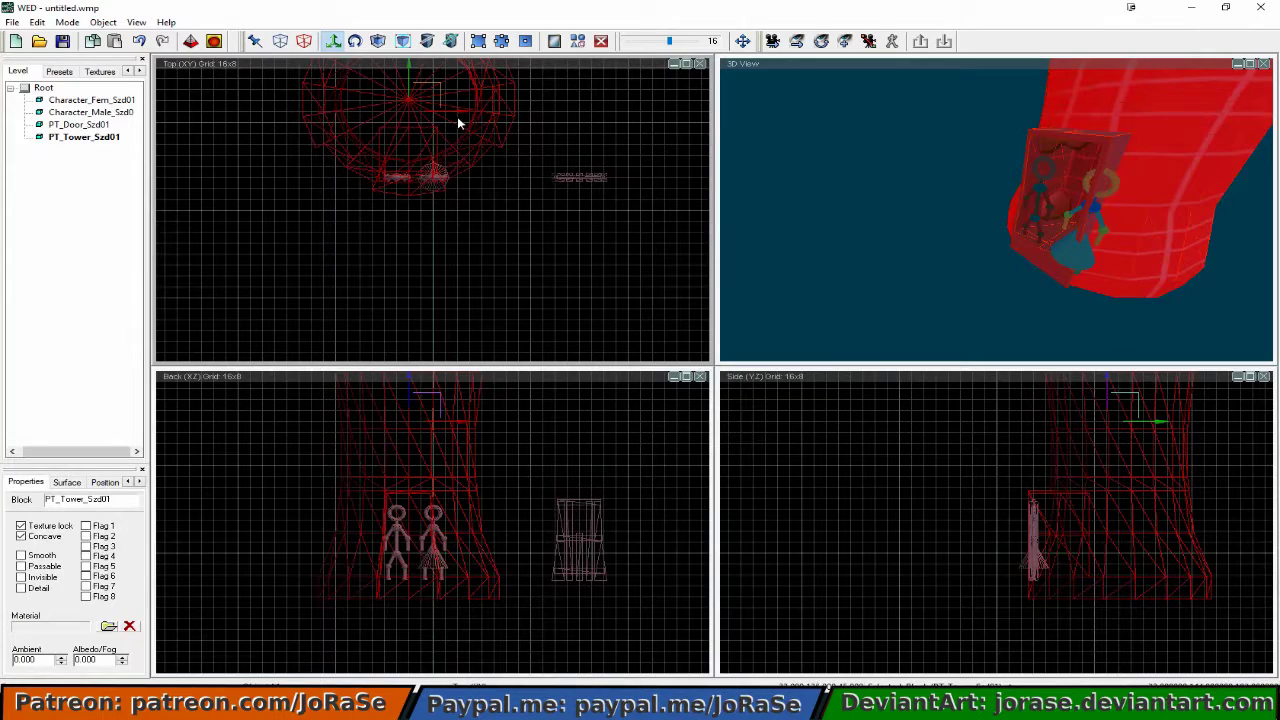
{"action": "left_click", "coordinate": [569, 181]}
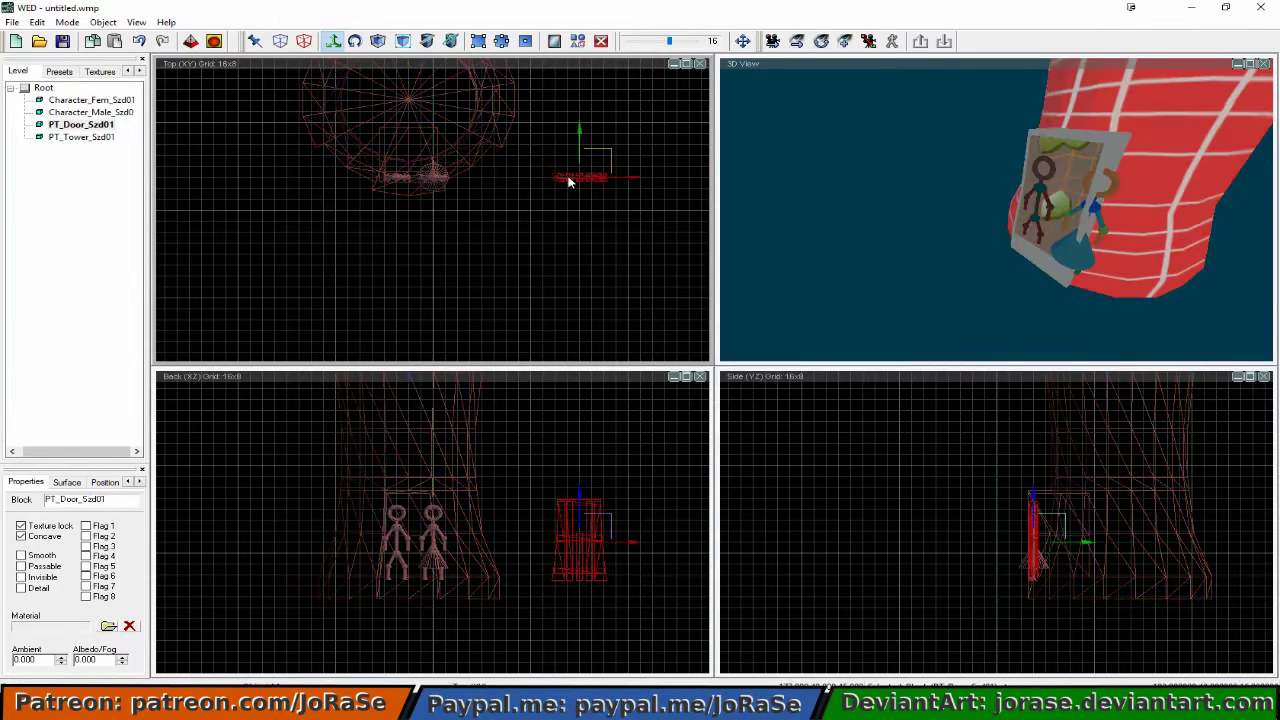
Move the door further right and place the tower between the characters and the door.
{"action": "right_click_drag", "start_coordinate": [603, 228], "coordinate": [778, 158]}
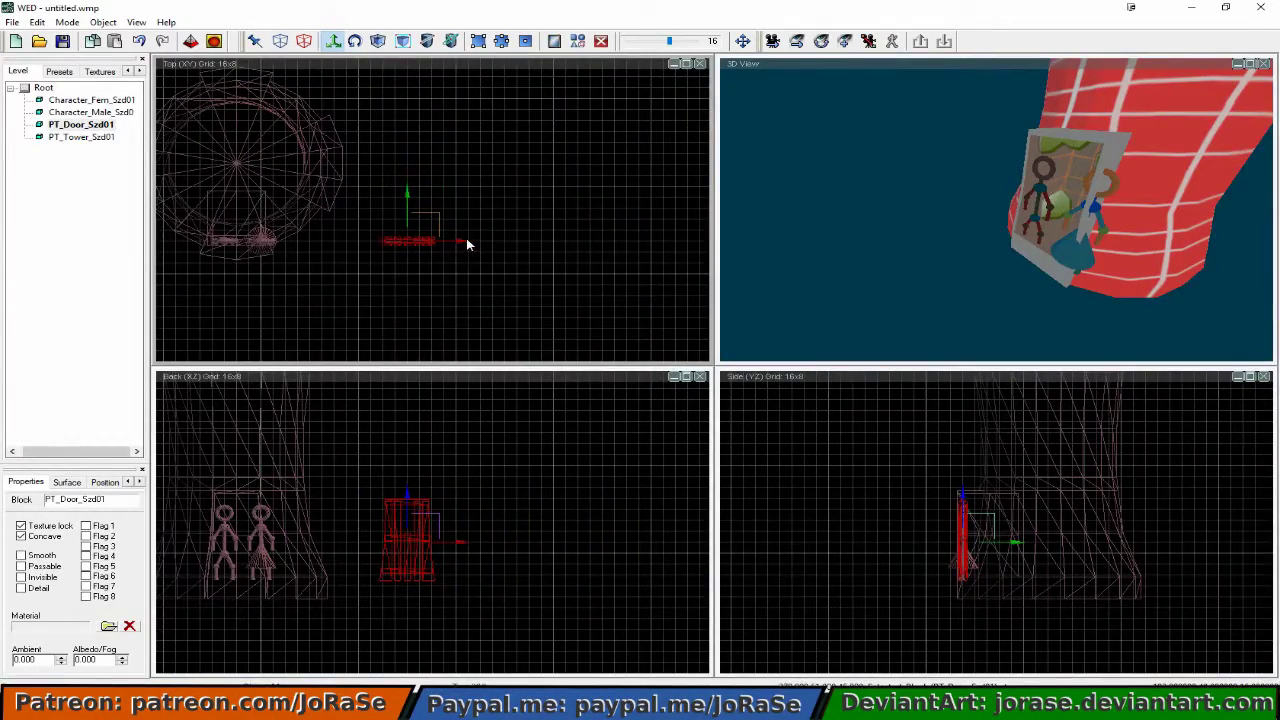
{"action": "left_click_drag", "start_coordinate": [452, 239], "coordinate": [683, 240]}
{"action": "left_click", "coordinate": [311, 188]}
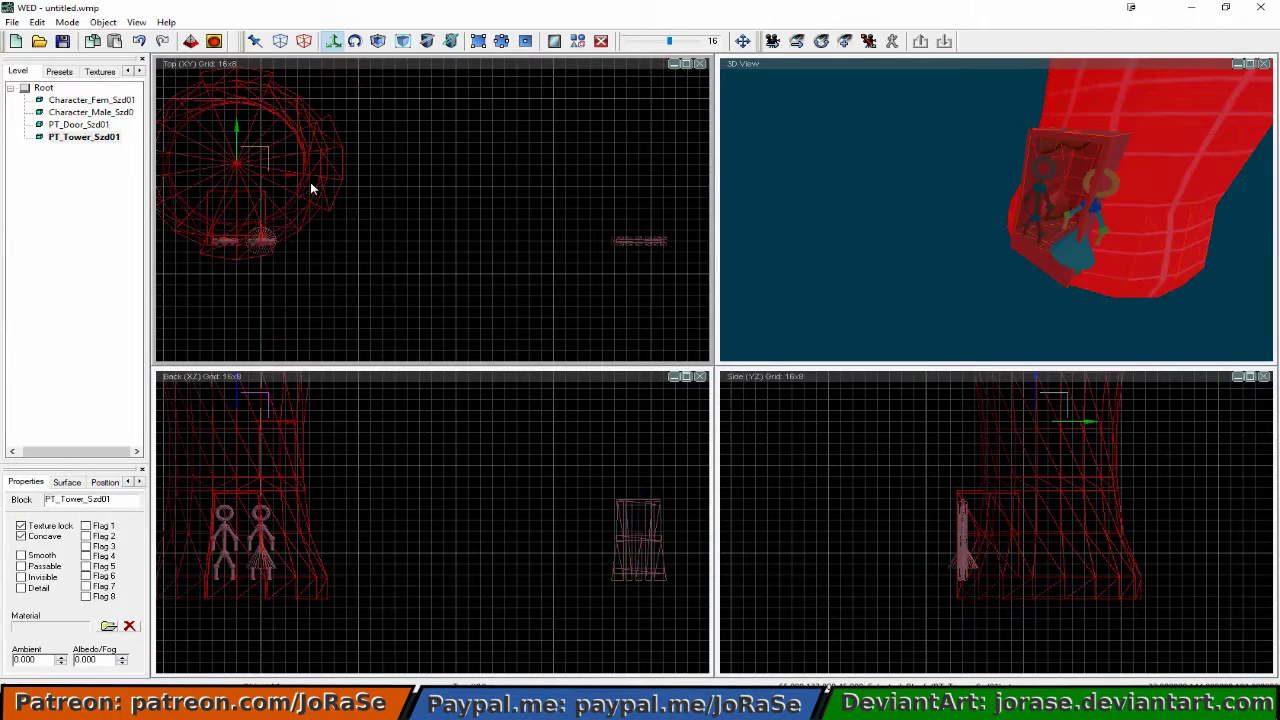
{"action": "left_click_drag", "start_coordinate": [287, 175], "coordinate": [472, 180]}
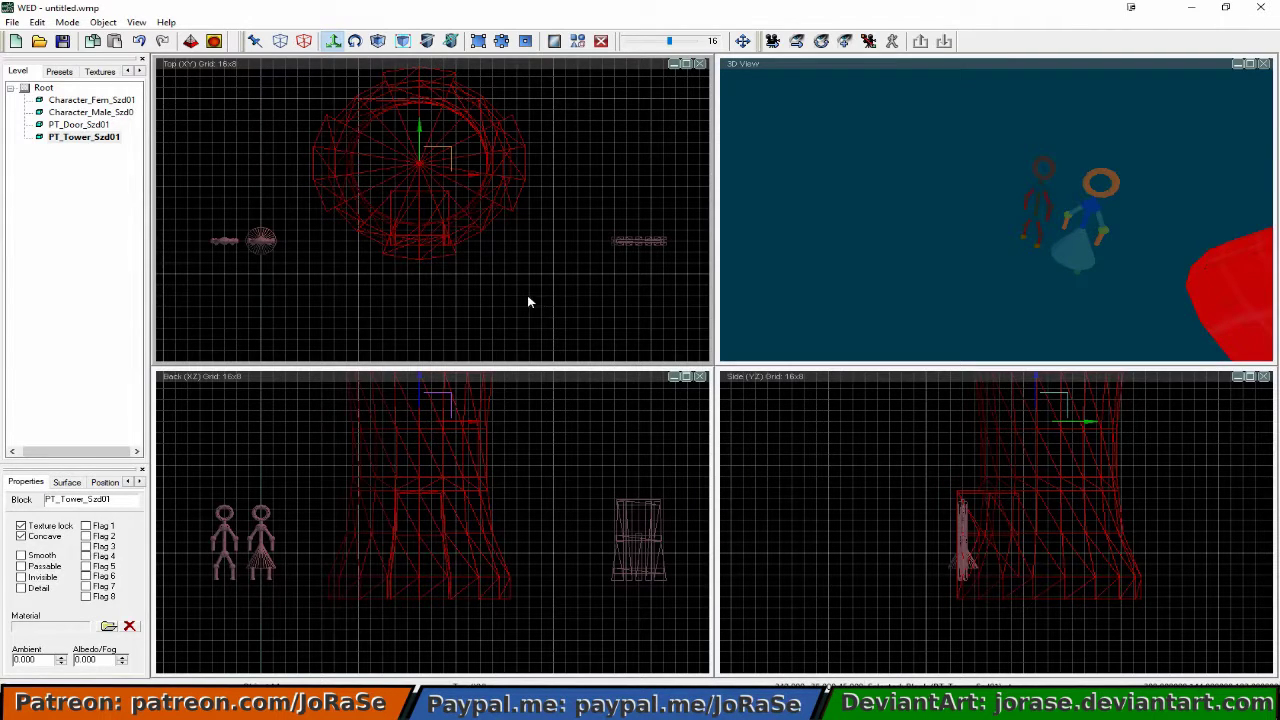
Move the male character right into the tower and forward toward the doorway.
{"action": "right_click", "coordinate": [258, 550]}
{"action": "left_click", "coordinate": [240, 546]}
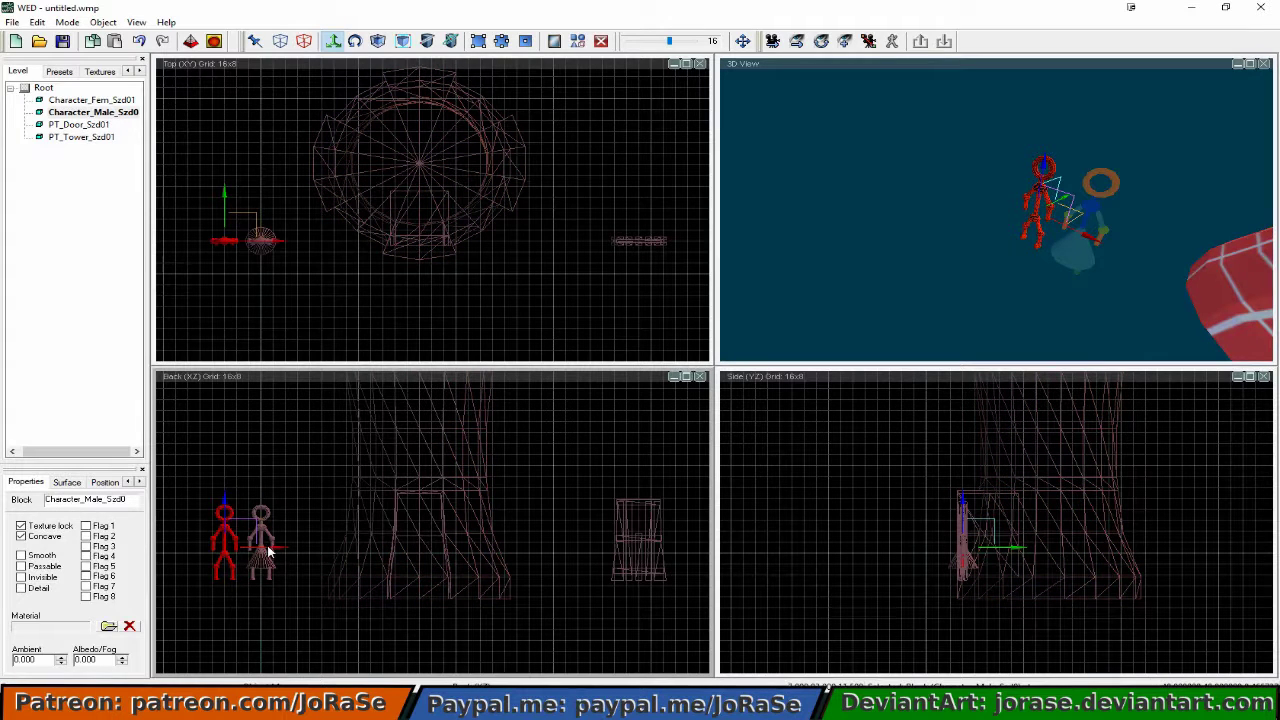
{"action": "left_click_drag", "start_coordinate": [278, 553], "coordinate": [470, 547]}
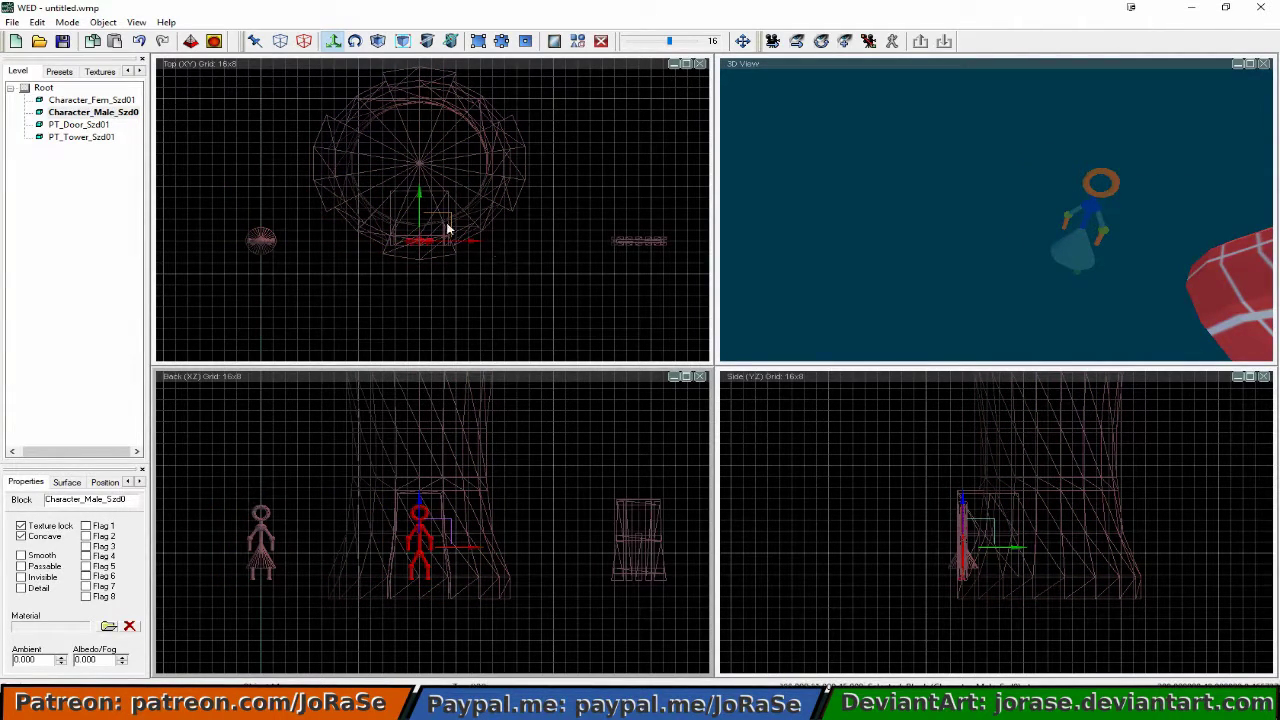
{"action": "left_click_drag", "start_coordinate": [420, 200], "coordinate": [422, 176]}
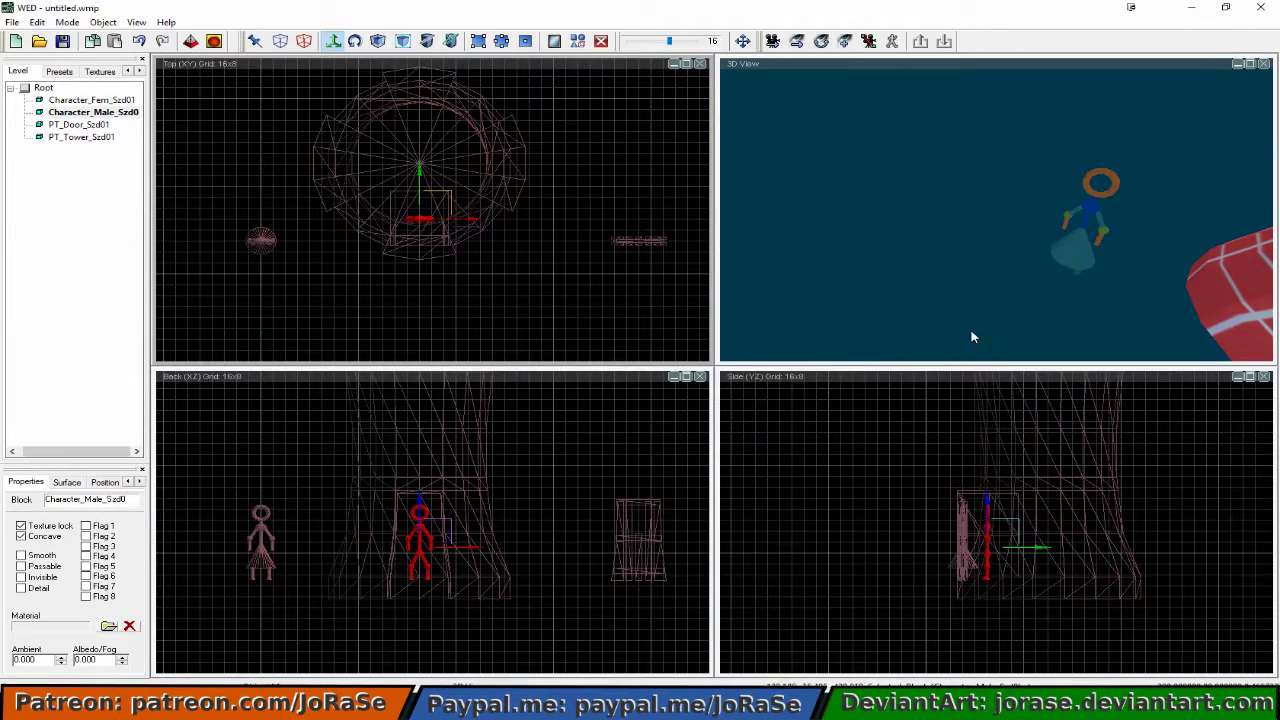
Orbit and pan the 3D view to face the red tower's door and the male character.
{"action": "right_click_drag", "start_coordinate": [974, 331], "coordinate": [1031, 340]}
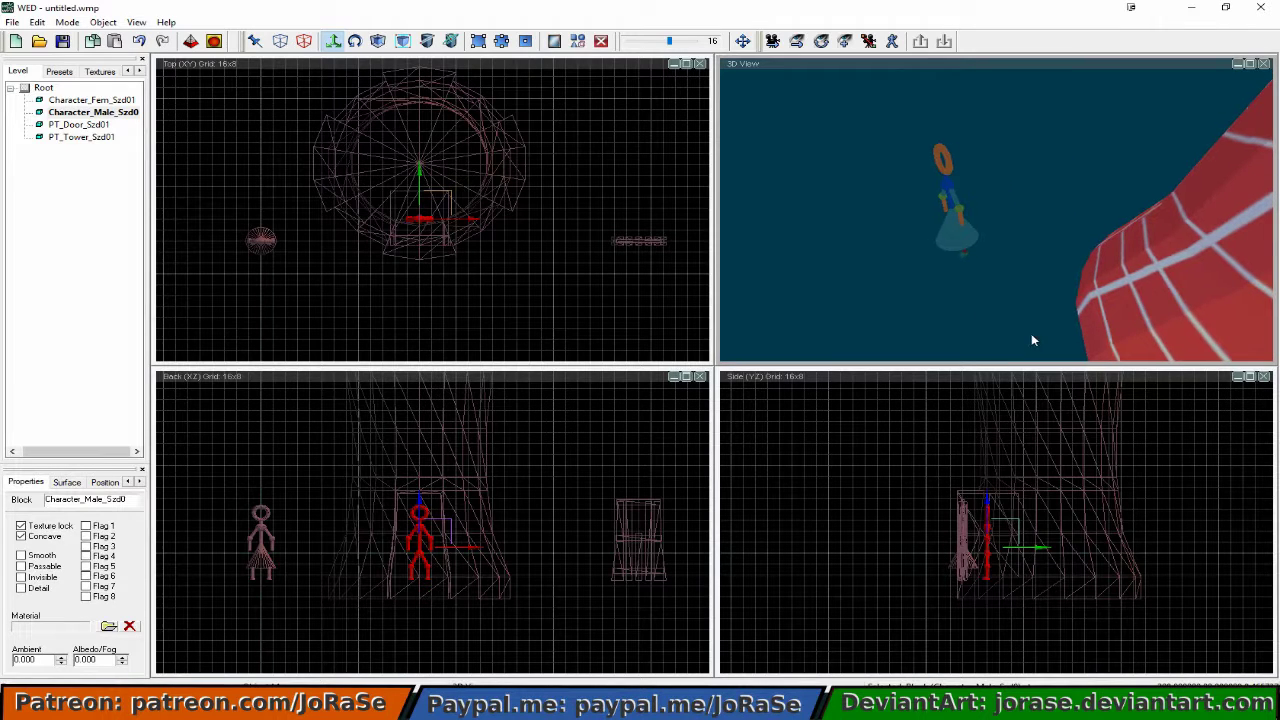
{"action": "left_click", "coordinate": [772, 41]}
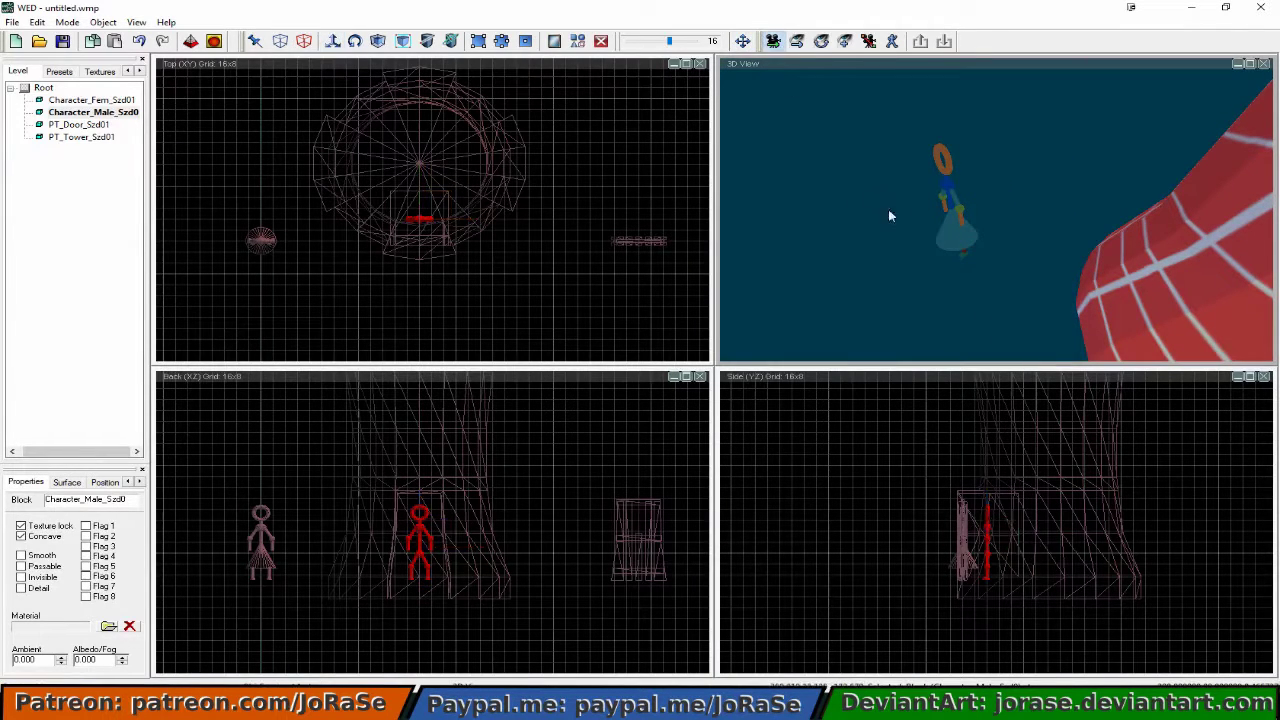
{"action": "left_click", "coordinate": [822, 43]}
{"action": "right_click_drag", "start_coordinate": [857, 203], "coordinate": [905, 203]}
{"action": "left_click", "coordinate": [772, 41]}
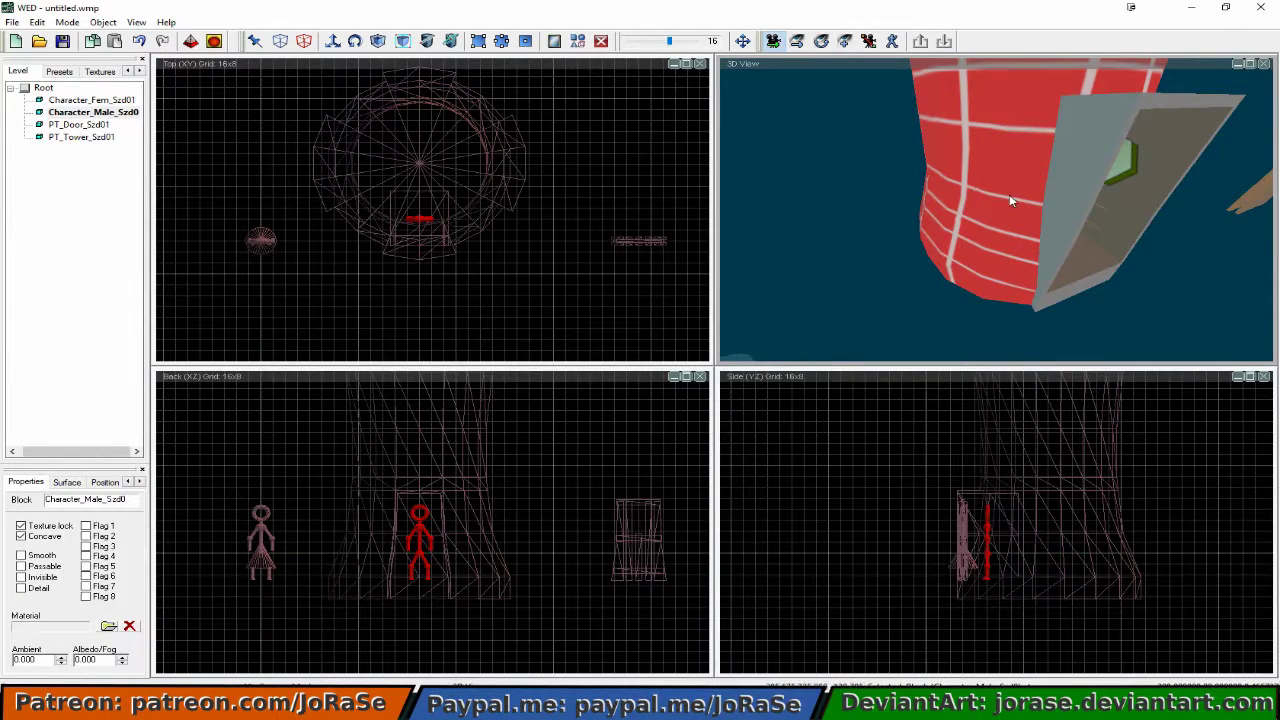
{"action": "left_click_drag", "start_coordinate": [1014, 201], "coordinate": [1034, 178]}
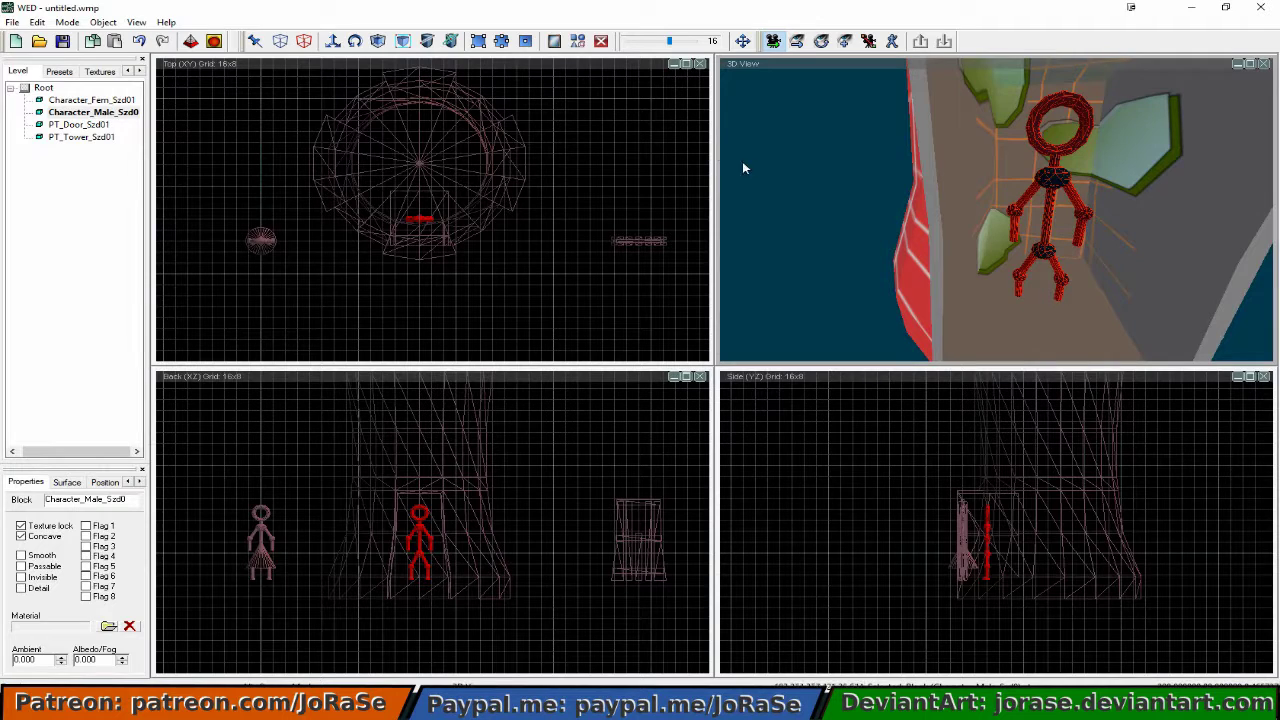
Deselect the male character and dismiss the context menus in the views.
{"action": "key", "text": "Escape"}
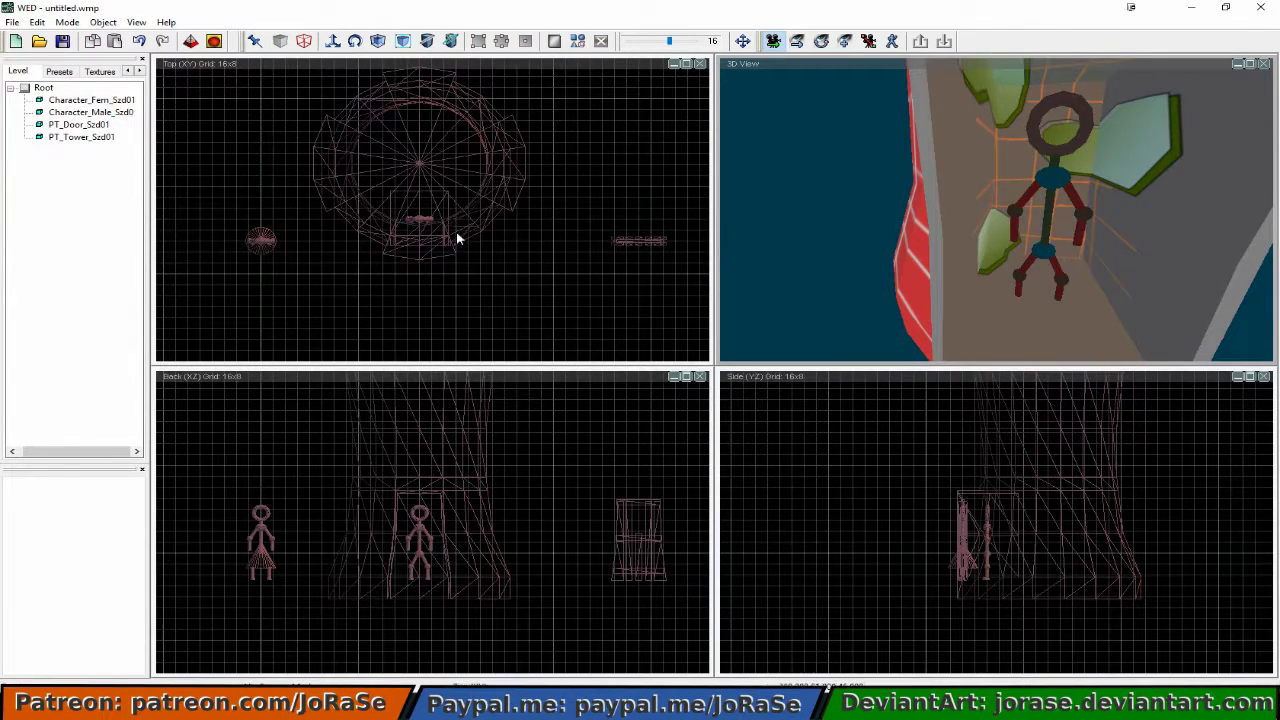
{"action": "right_click", "coordinate": [418, 222]}
{"action": "left_click", "coordinate": [410, 225]}
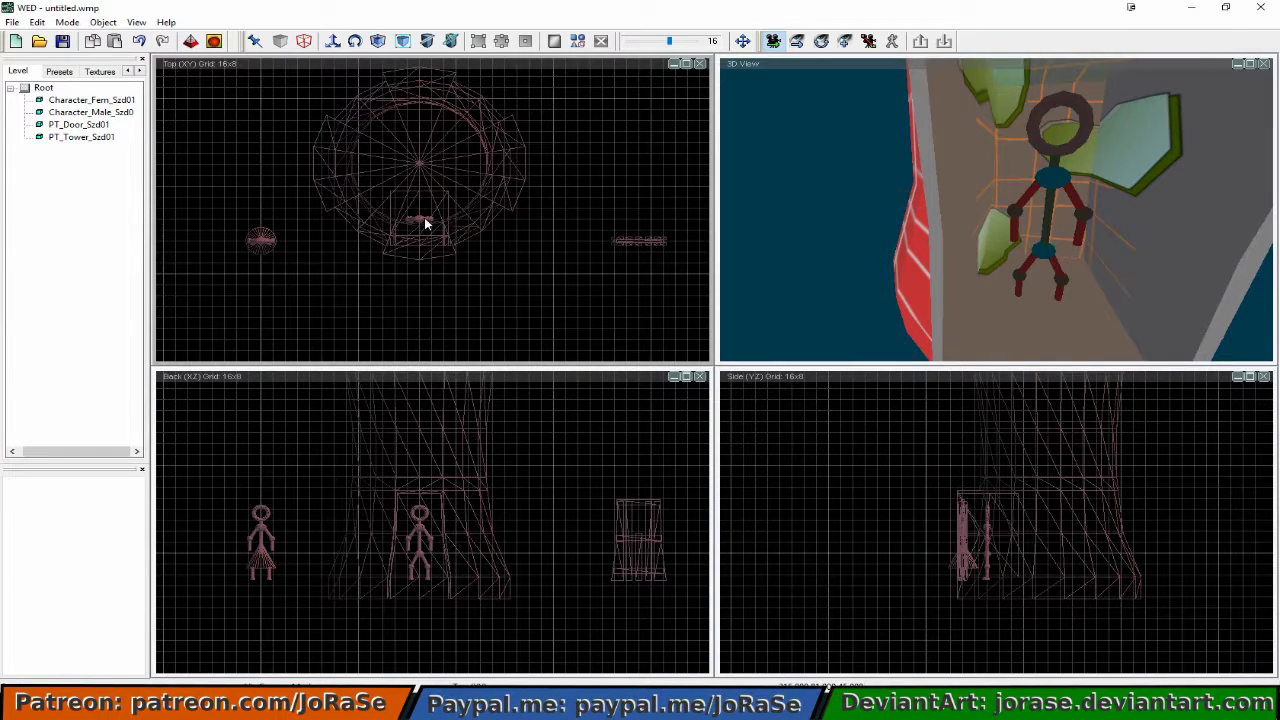
{"action": "right_click", "coordinate": [421, 523]}
{"action": "left_click", "coordinate": [418, 530]}
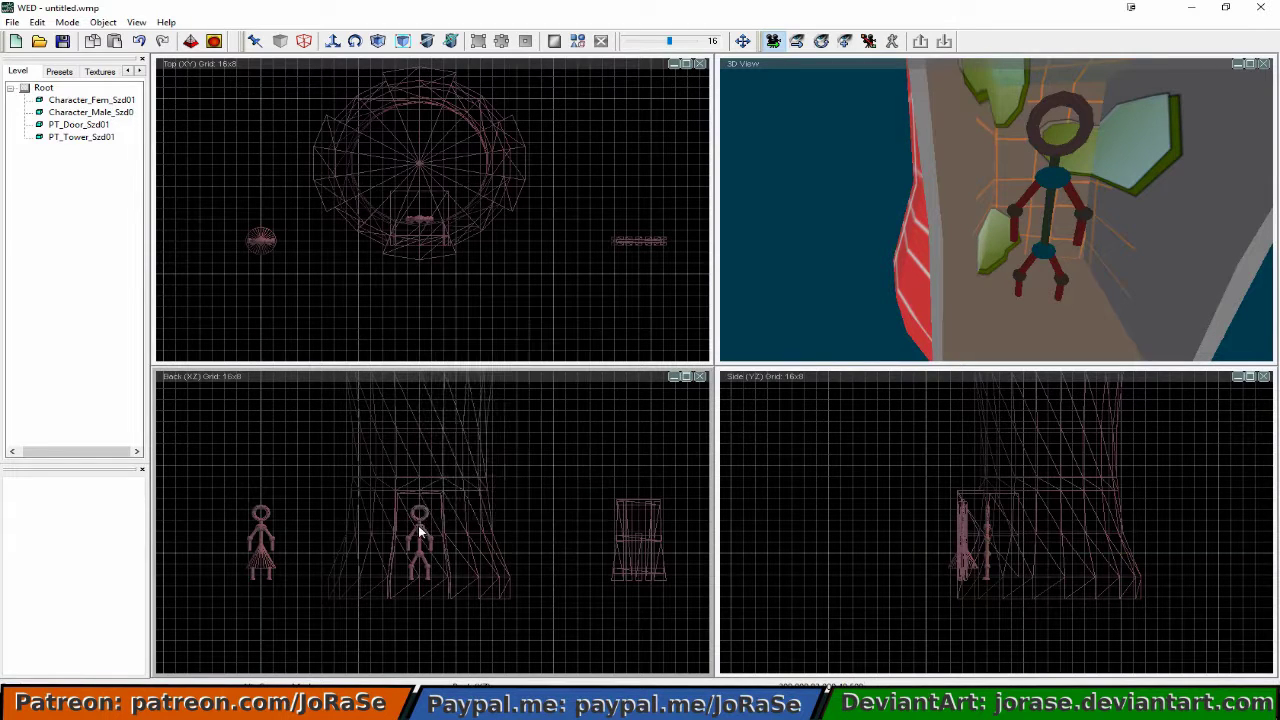
Reset the movement constraint to free movement in all directions.
{"action": "left_click", "coordinate": [743, 41]}
{"action": "left_click", "coordinate": [743, 41]}
{"action": "left_click", "coordinate": [743, 41]}
Drag the male character left out of the tower to stand beside the female character.
{"action": "left_click", "coordinate": [425, 218]}
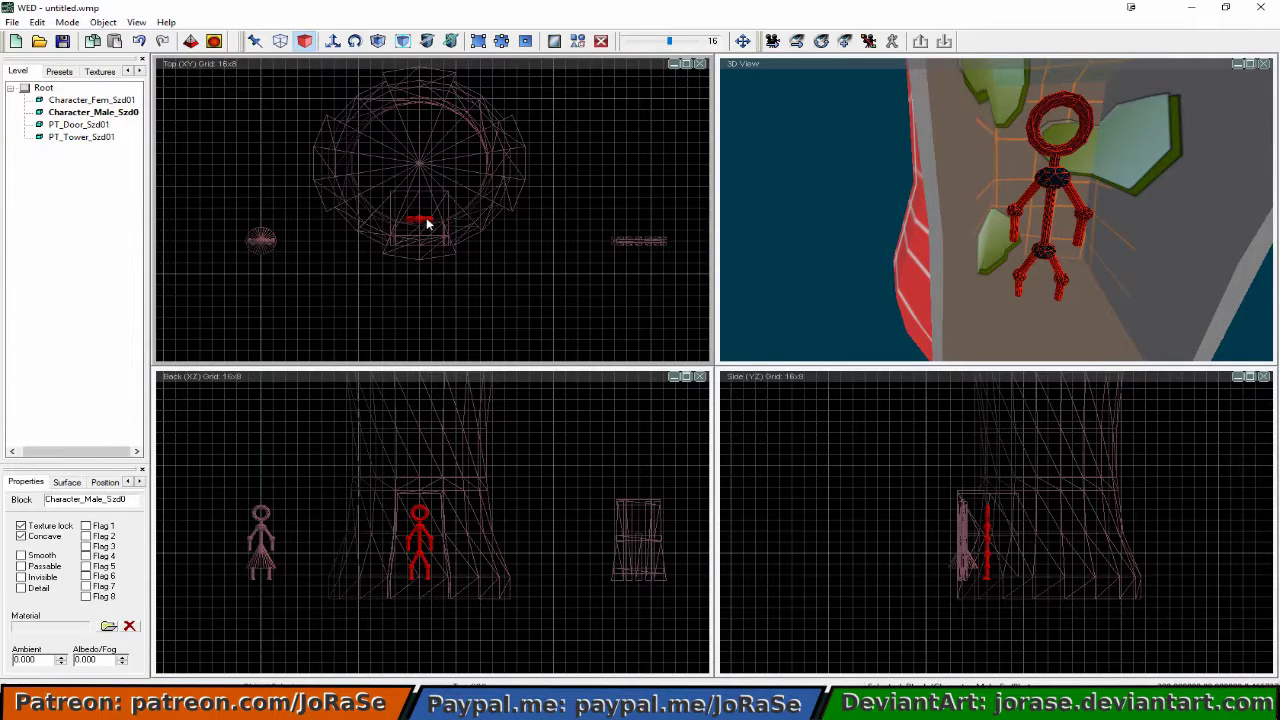
{"action": "left_click", "coordinate": [332, 40]}
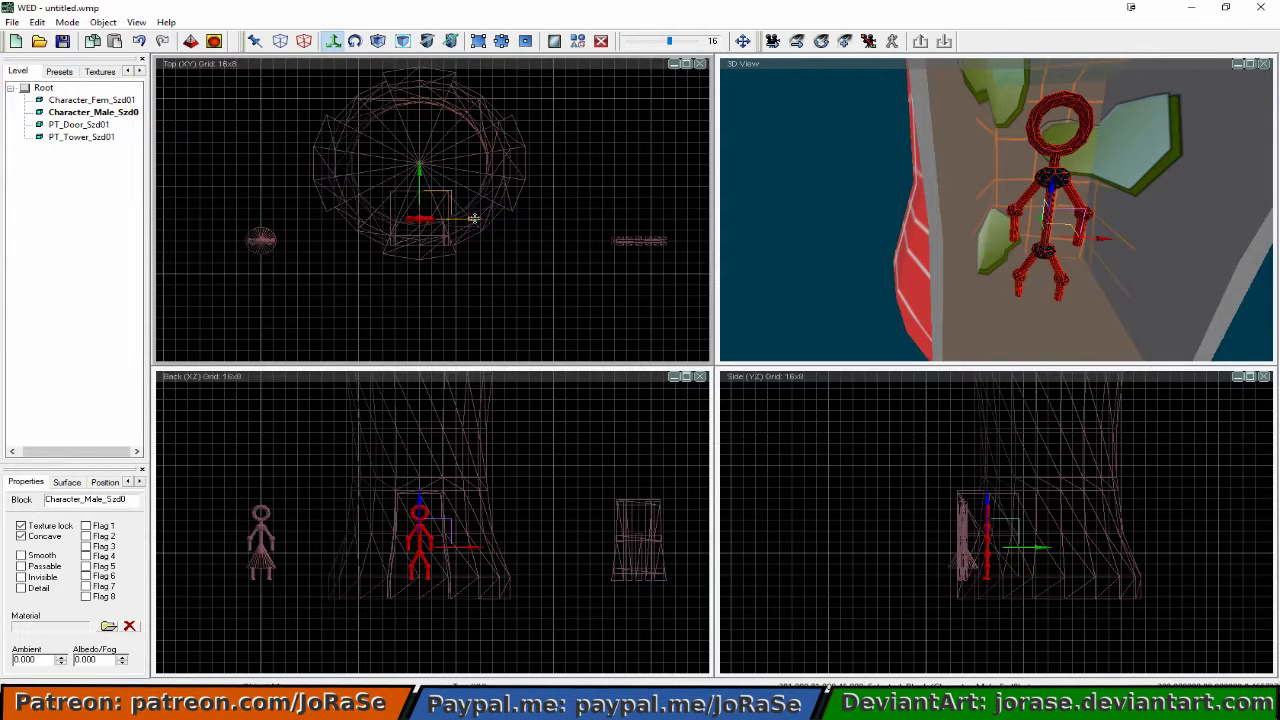
{"action": "left_click_drag", "start_coordinate": [476, 224], "coordinate": [268, 216]}
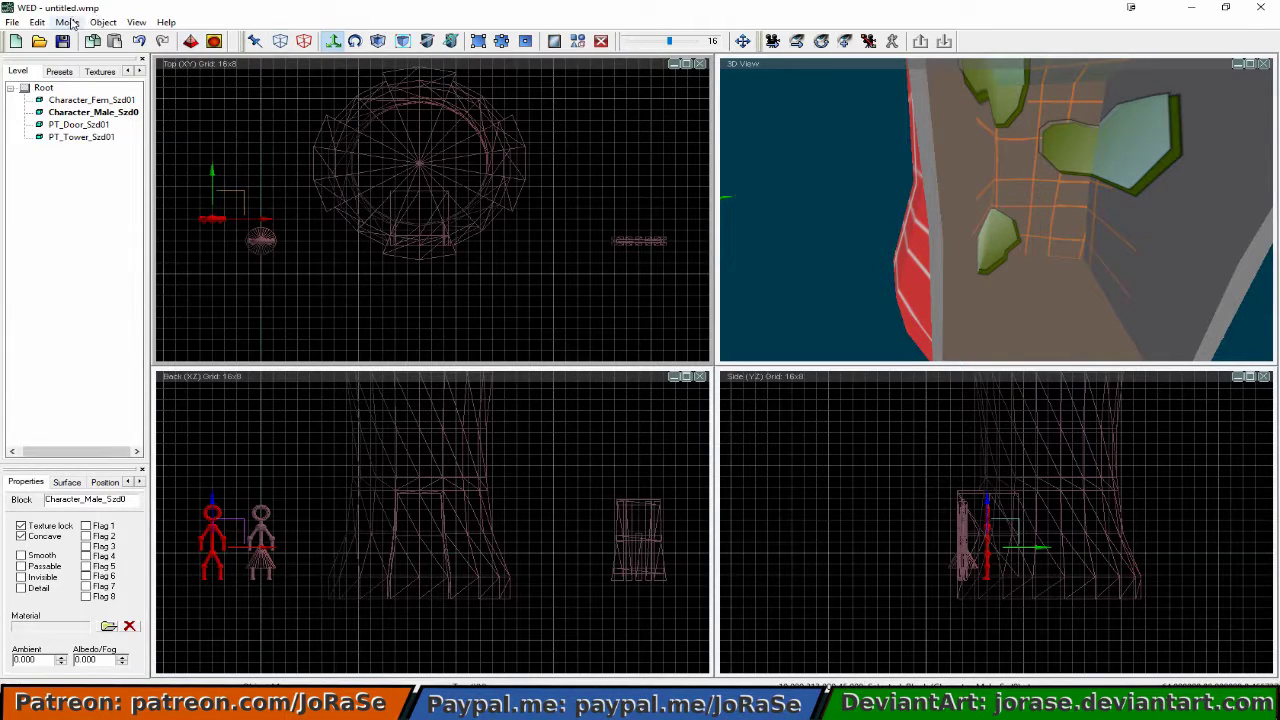
Import the PT_Lock_Szd MDL model with its mesh and skin, and select it in the Side view.
{"action": "left_click", "coordinate": [12, 22]}
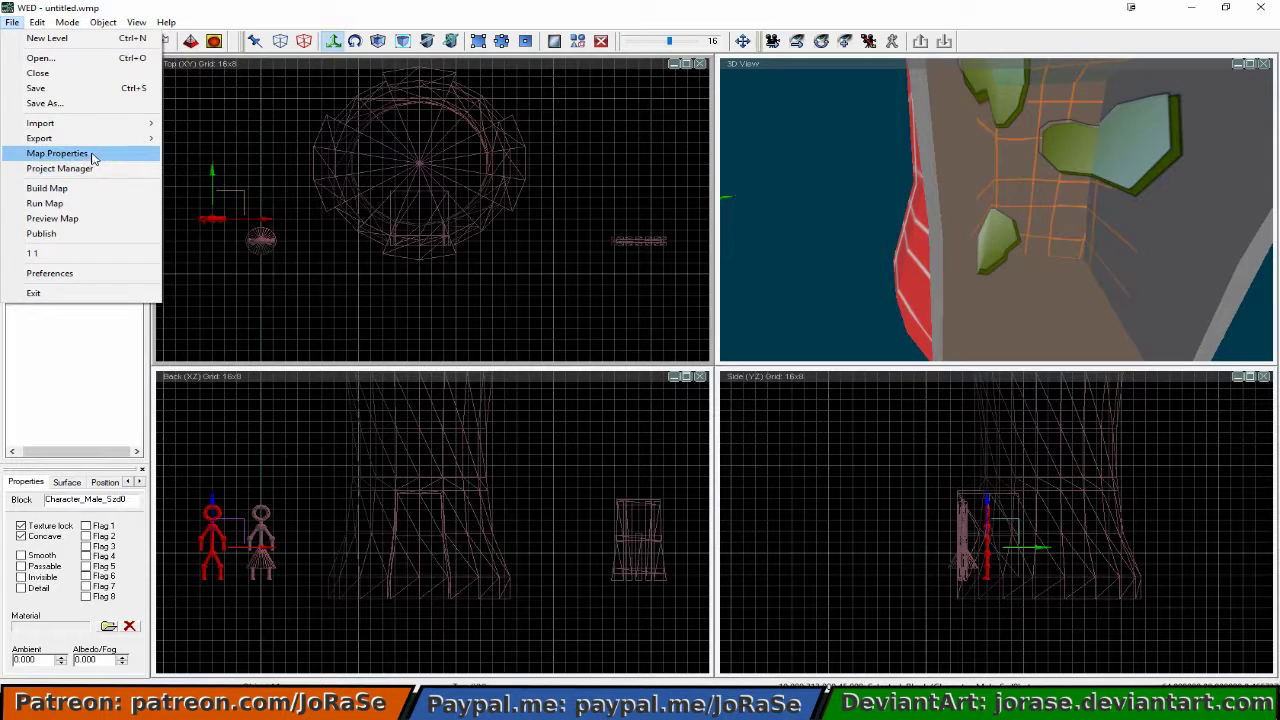
{"action": "mouse_move", "coordinate": [103, 128]}
{"action": "left_click", "coordinate": [196, 155]}
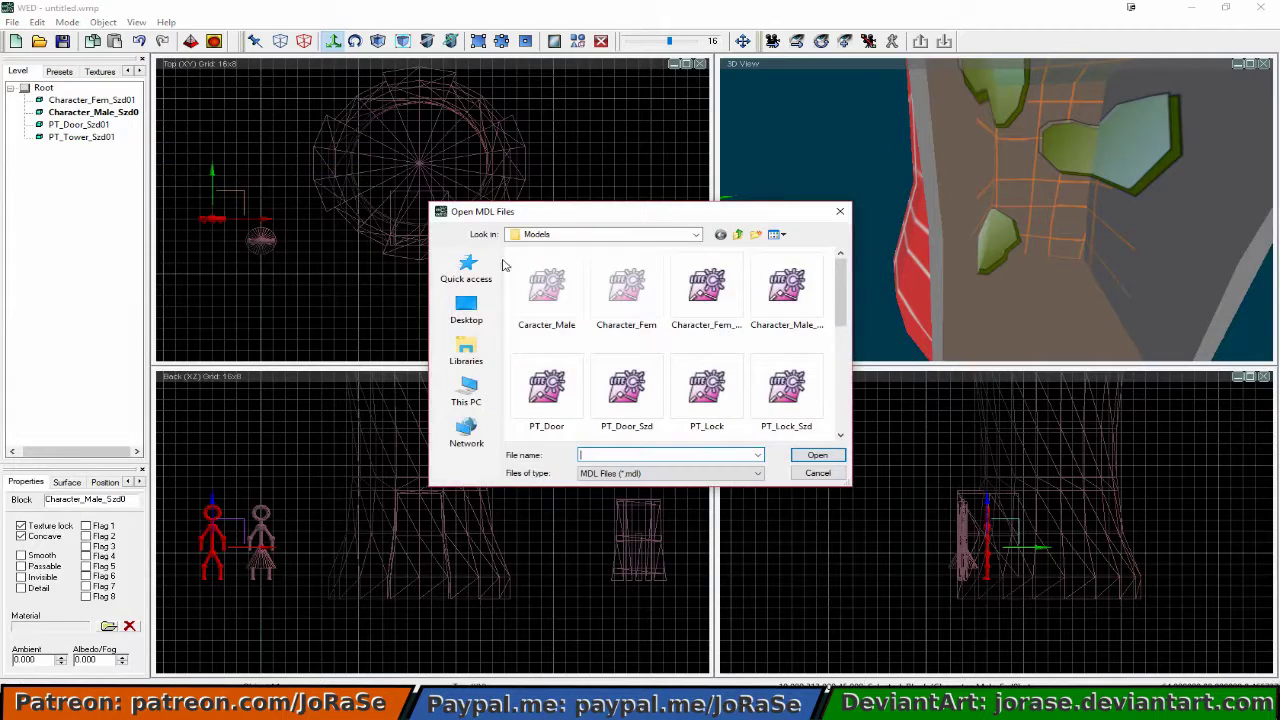
{"action": "scroll", "coordinate": [845, 295], "scroll_direction": "down", "scroll_amount": 2}
{"action": "double_click", "coordinate": [788, 292]}
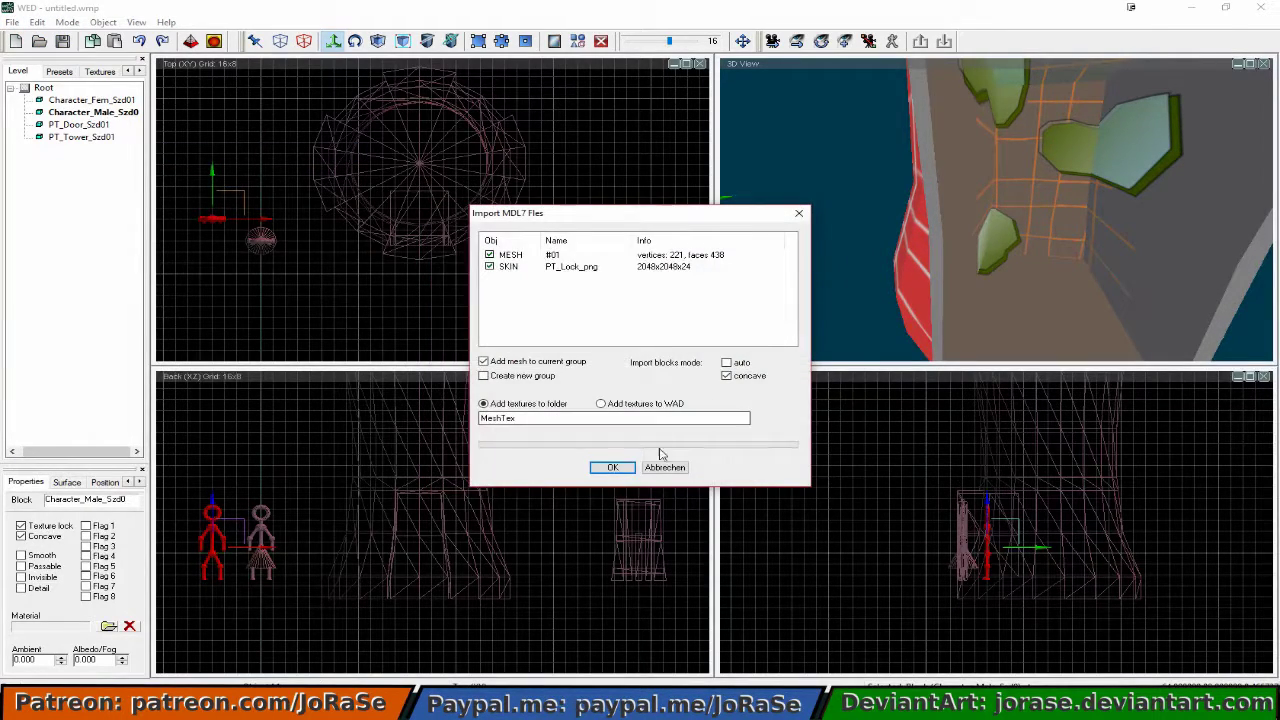
{"action": "left_click", "coordinate": [626, 468]}
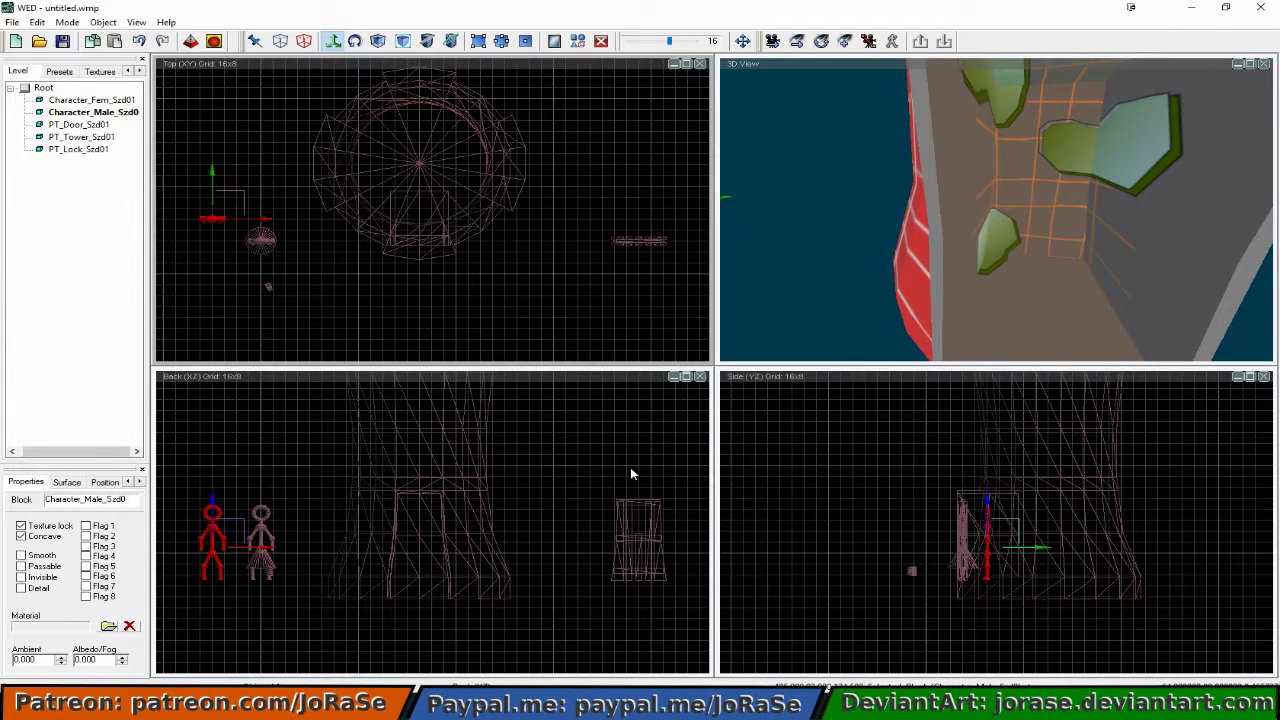
{"action": "left_click", "coordinate": [911, 573]}
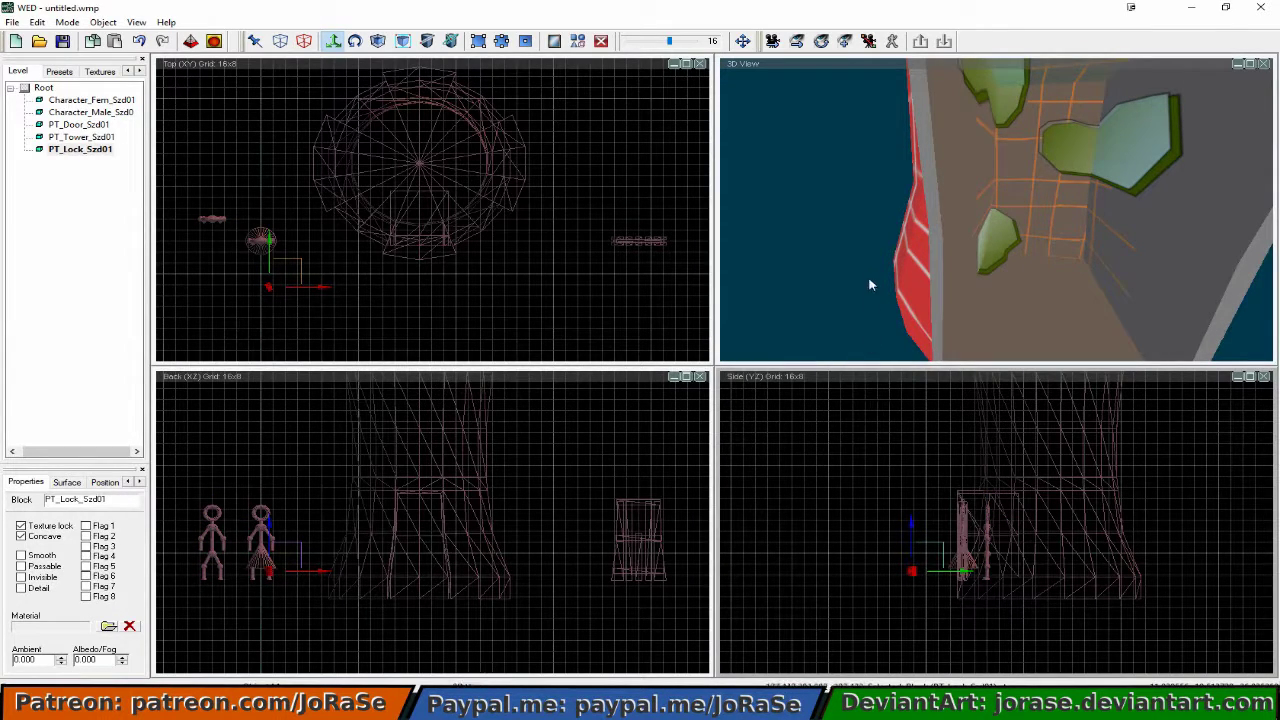
{"action": "left_click", "coordinate": [772, 41]}
Open PT_Lock_Szd.mdl in MED and select the whole lock model.
{"action": "left_click_drag", "start_coordinate": [780, 110], "coordinate": [806, 269]}
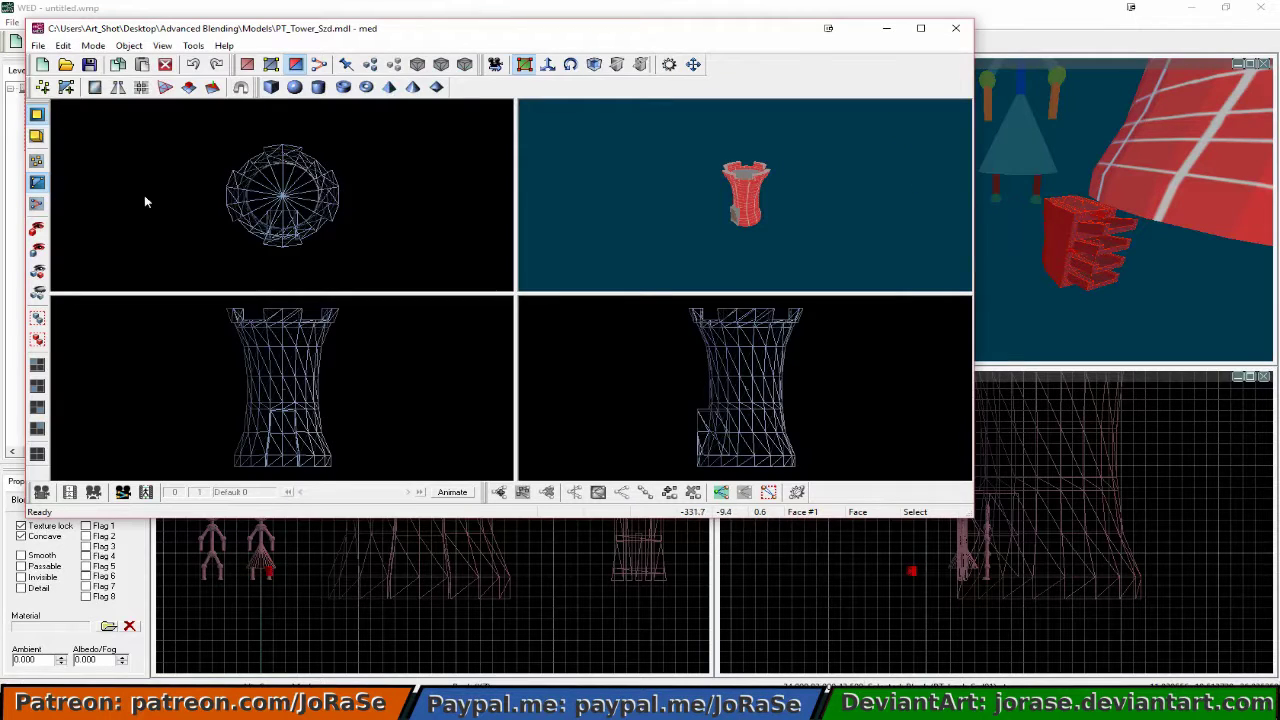
{"action": "left_click", "coordinate": [37, 45]}
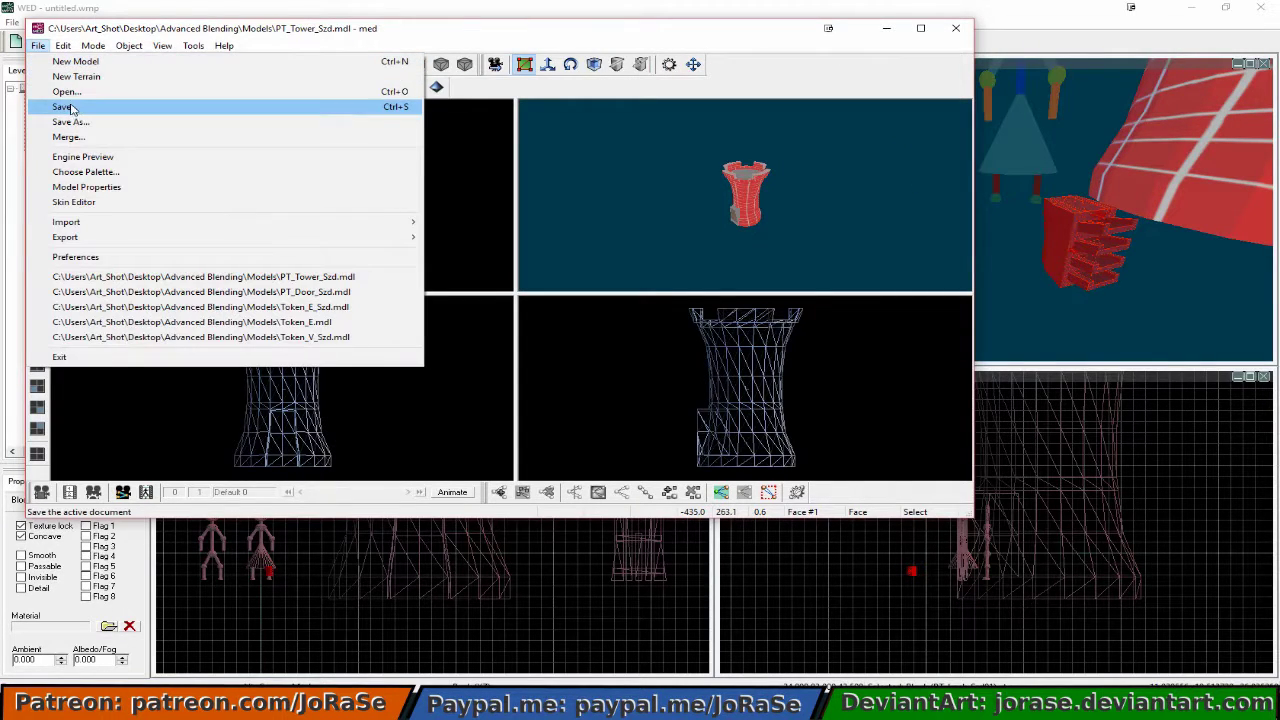
{"action": "left_click", "coordinate": [105, 92]}
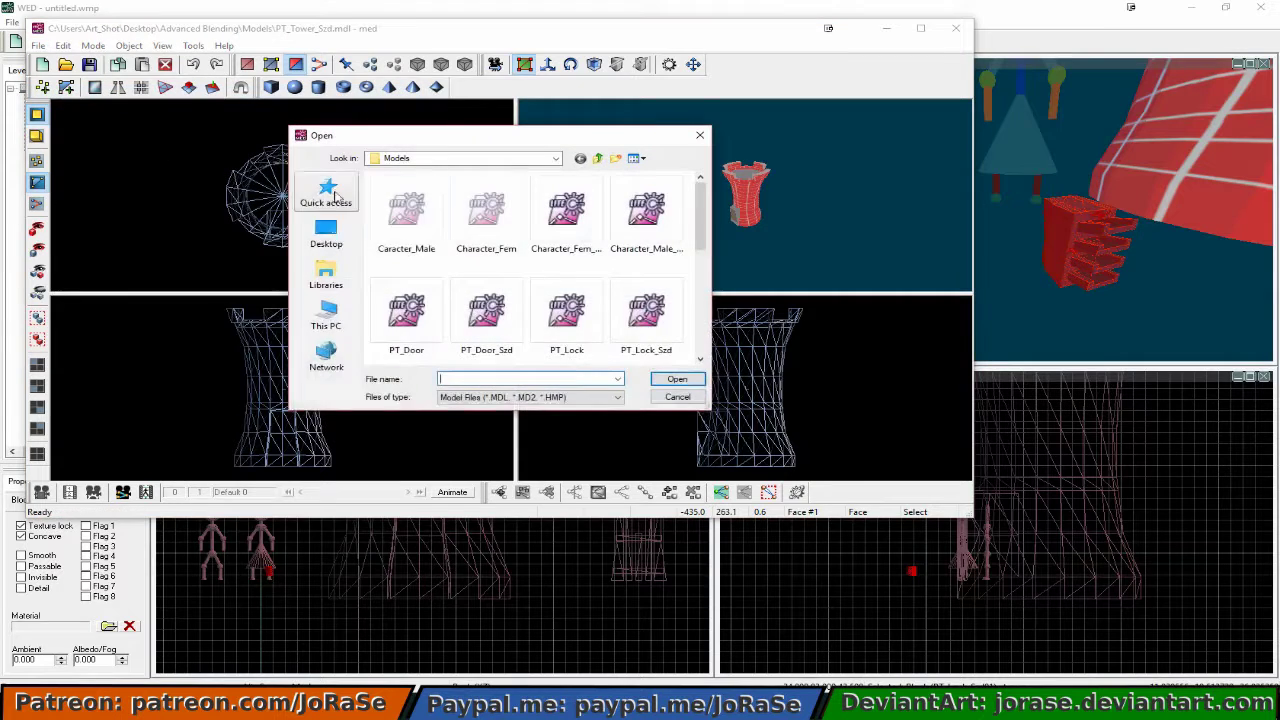
{"action": "double_click", "coordinate": [640, 316]}
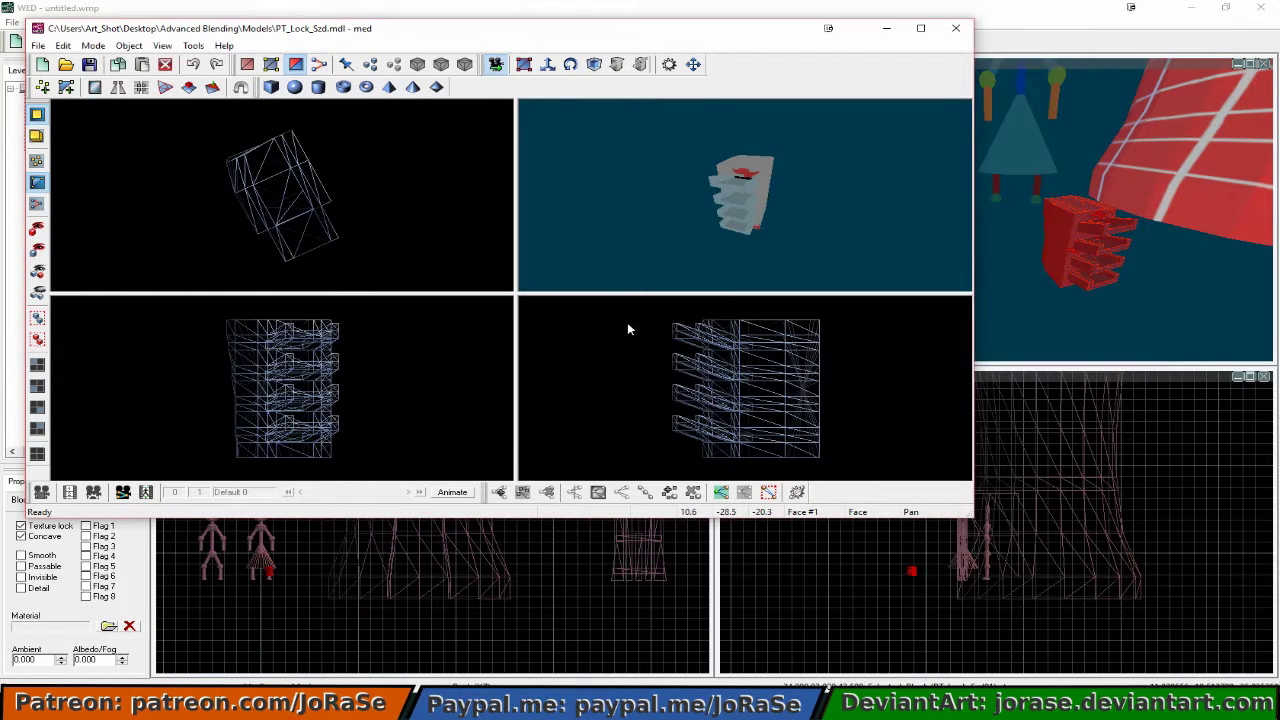
{"action": "left_click", "coordinate": [523, 64]}
{"action": "left_click_drag", "start_coordinate": [178, 118], "coordinate": [384, 287]}
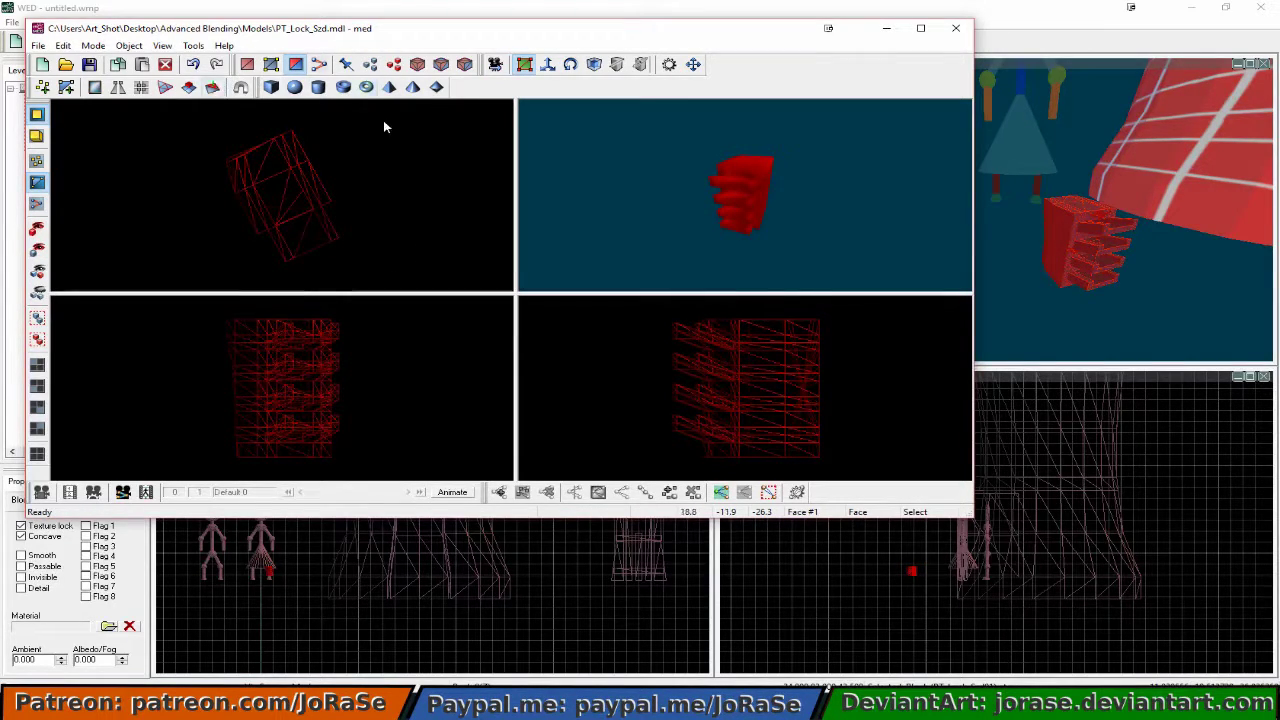
Scale the lock globally by a factor of 3.75, save it, and return to WED.
{"action": "left_click", "coordinate": [138, 46]}
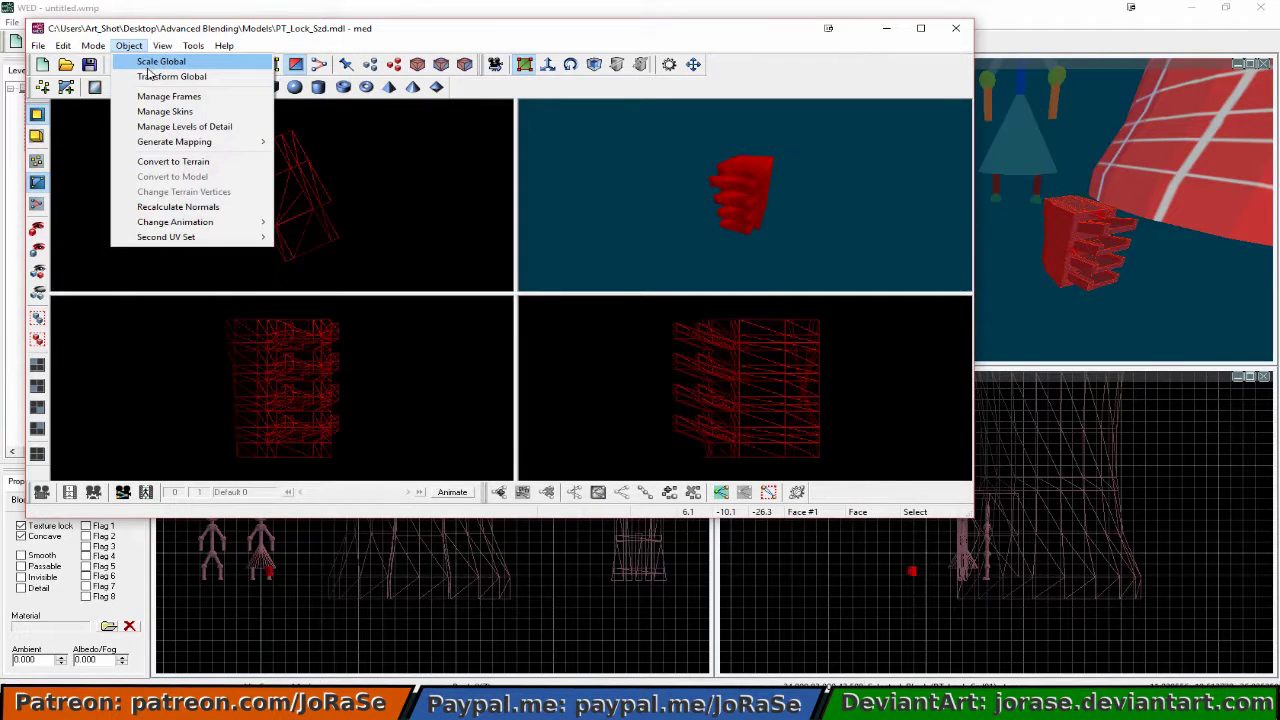
{"action": "left_click", "coordinate": [162, 61]}
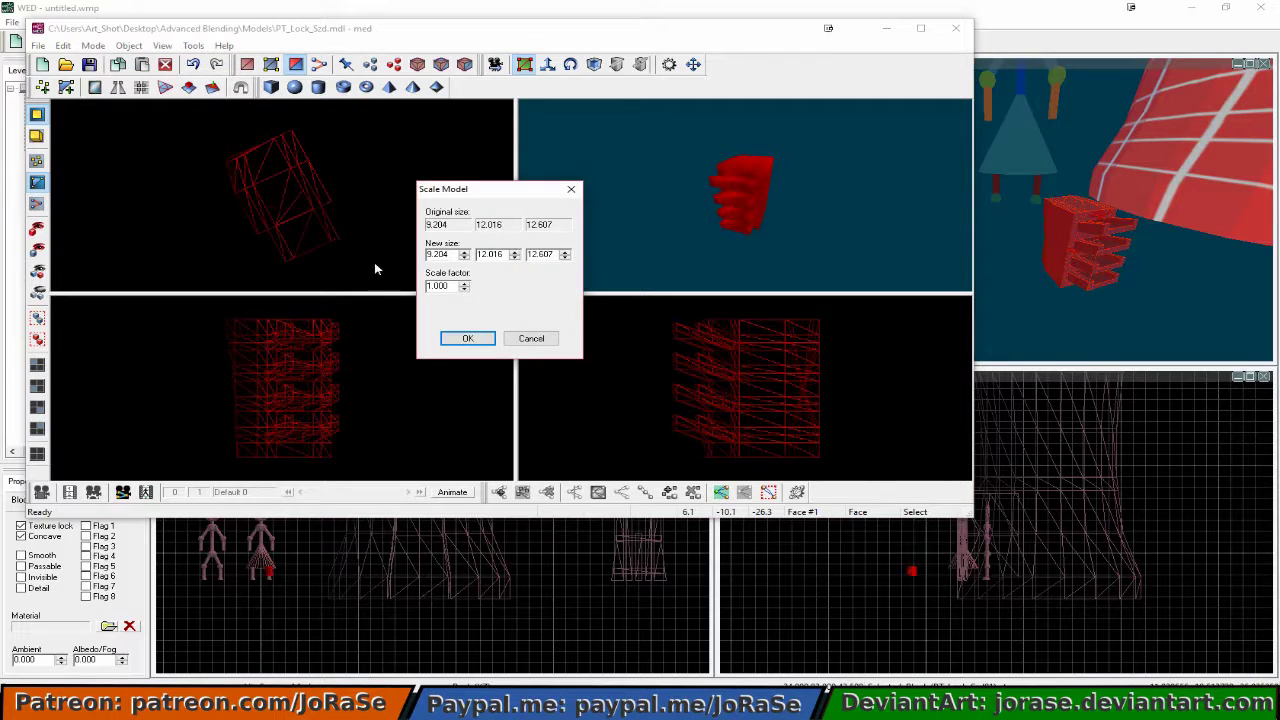
{"action": "double_click", "coordinate": [441, 286]}
{"action": "type", "text": ".75"}
{"action": "left_click", "coordinate": [480, 338]}
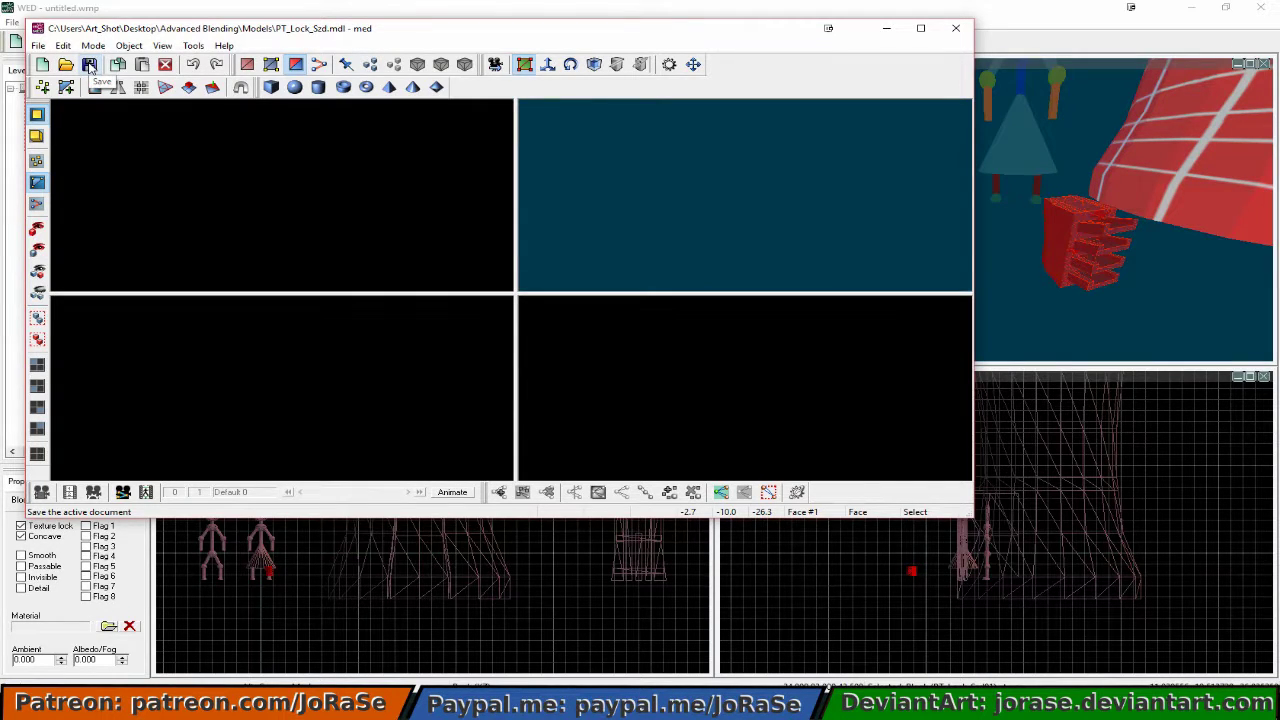
{"action": "left_click", "coordinate": [89, 64]}
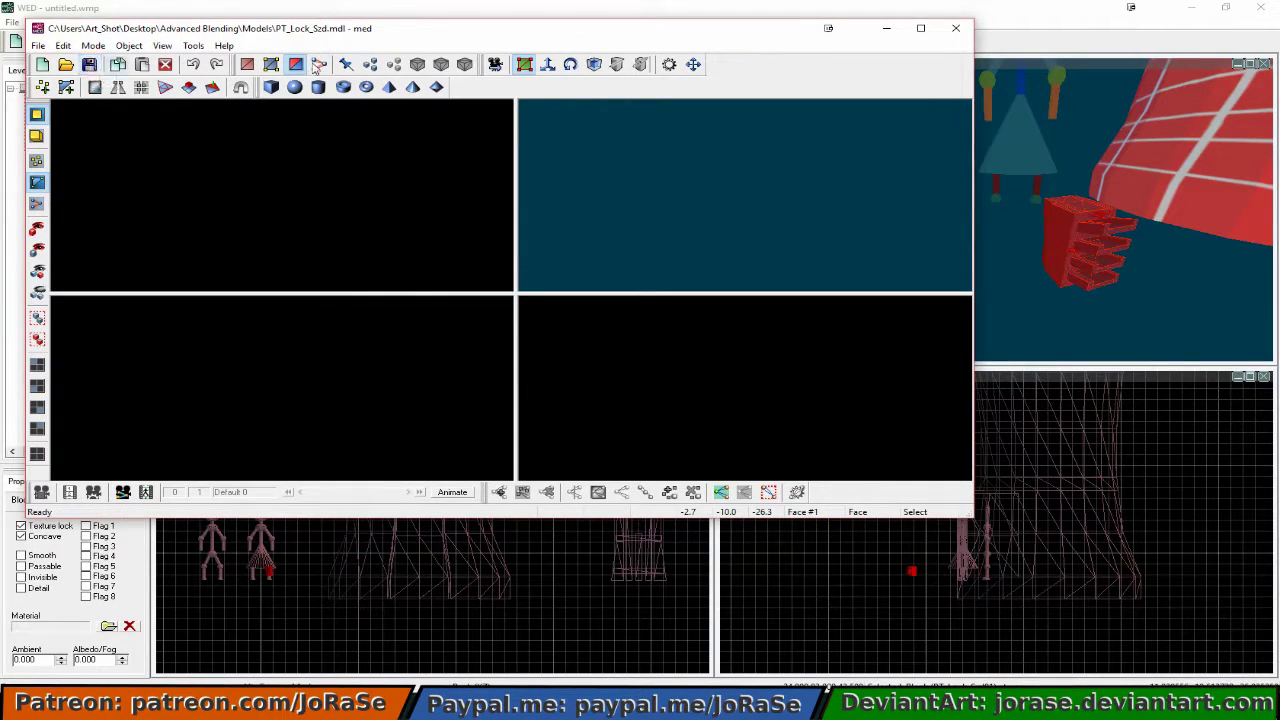
{"action": "left_click", "coordinate": [1050, 40]}
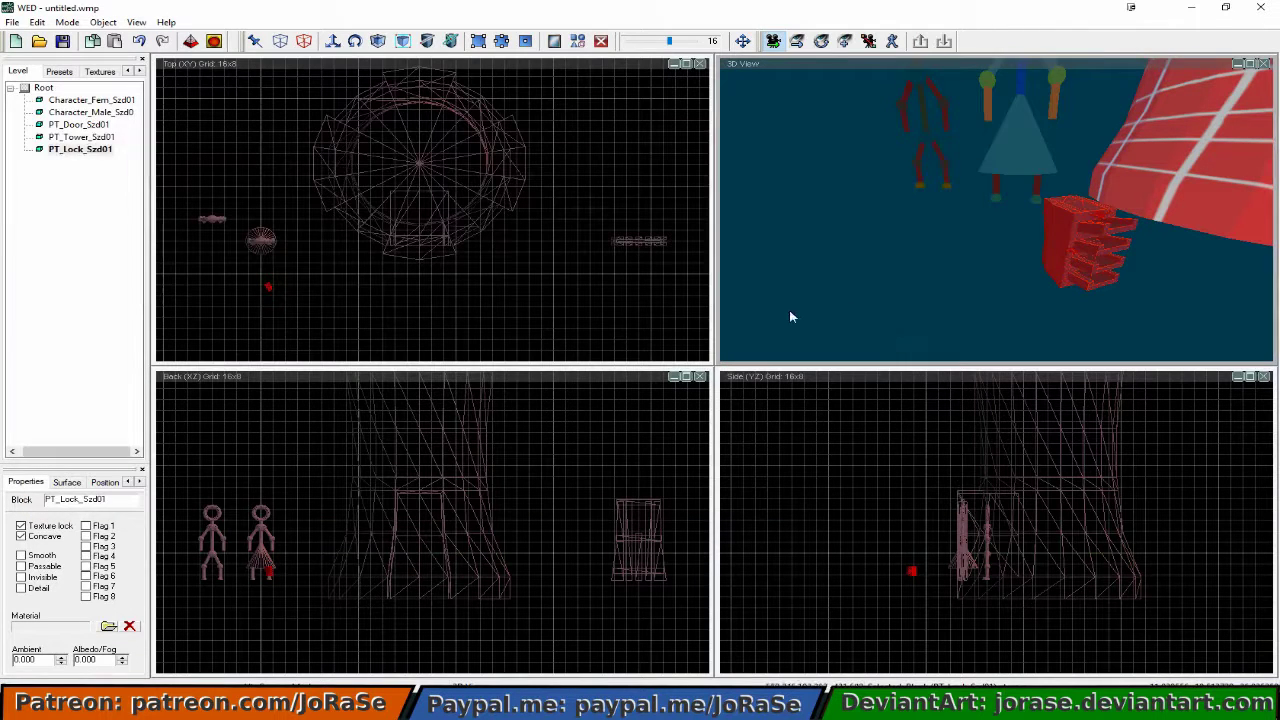
Delete the old unscaled lock and re-import PT_Lock_Szd from its MDL file.
{"action": "left_click", "coordinate": [305, 44]}
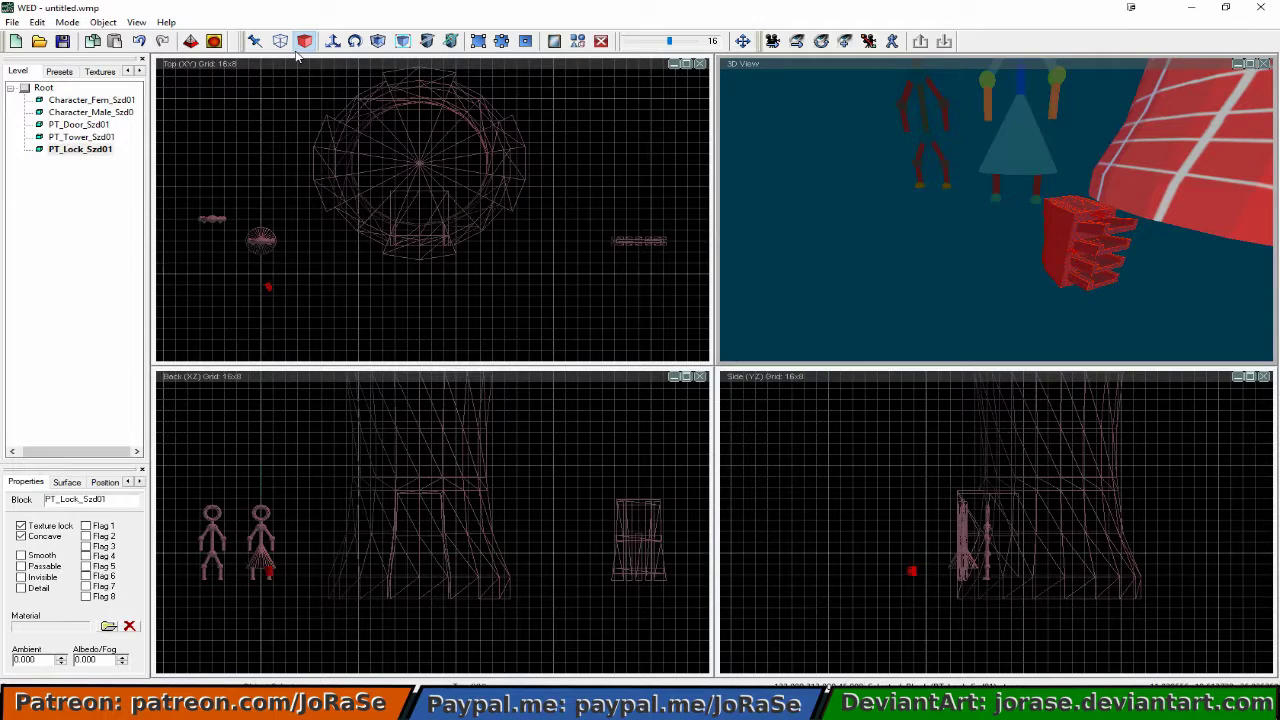
{"action": "left_click", "coordinate": [601, 41]}
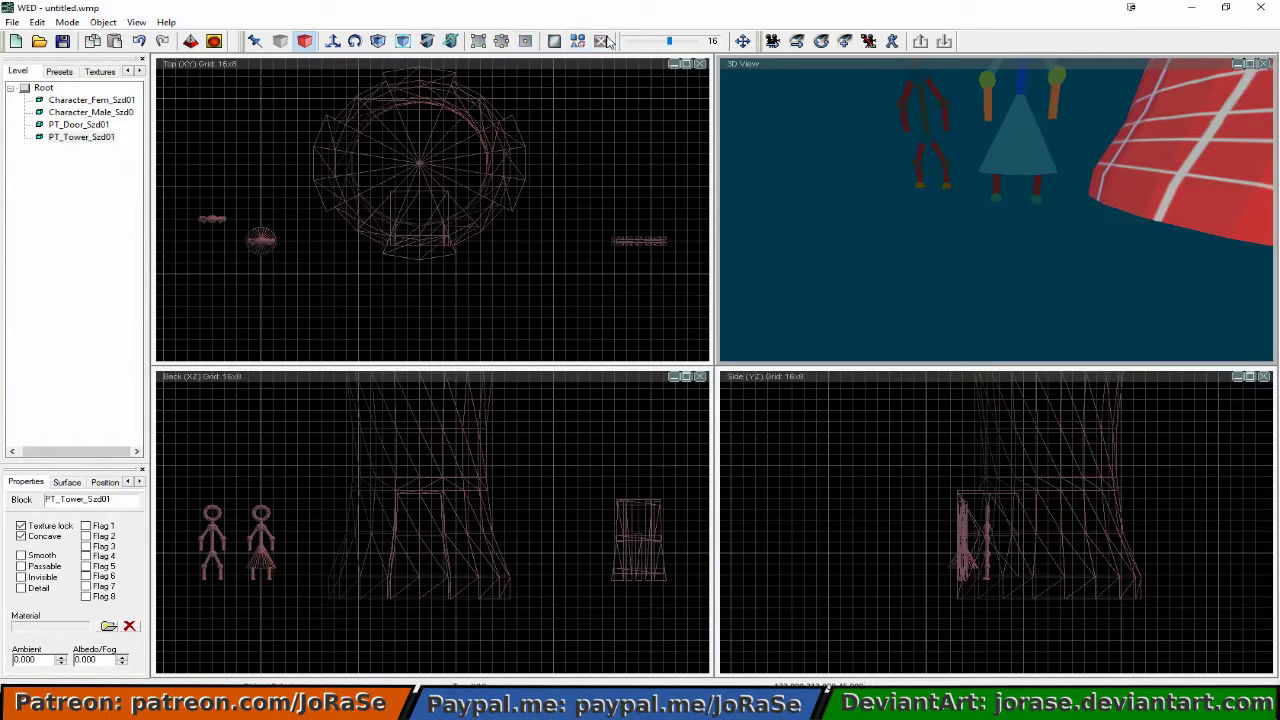
{"action": "left_click", "coordinate": [12, 22]}
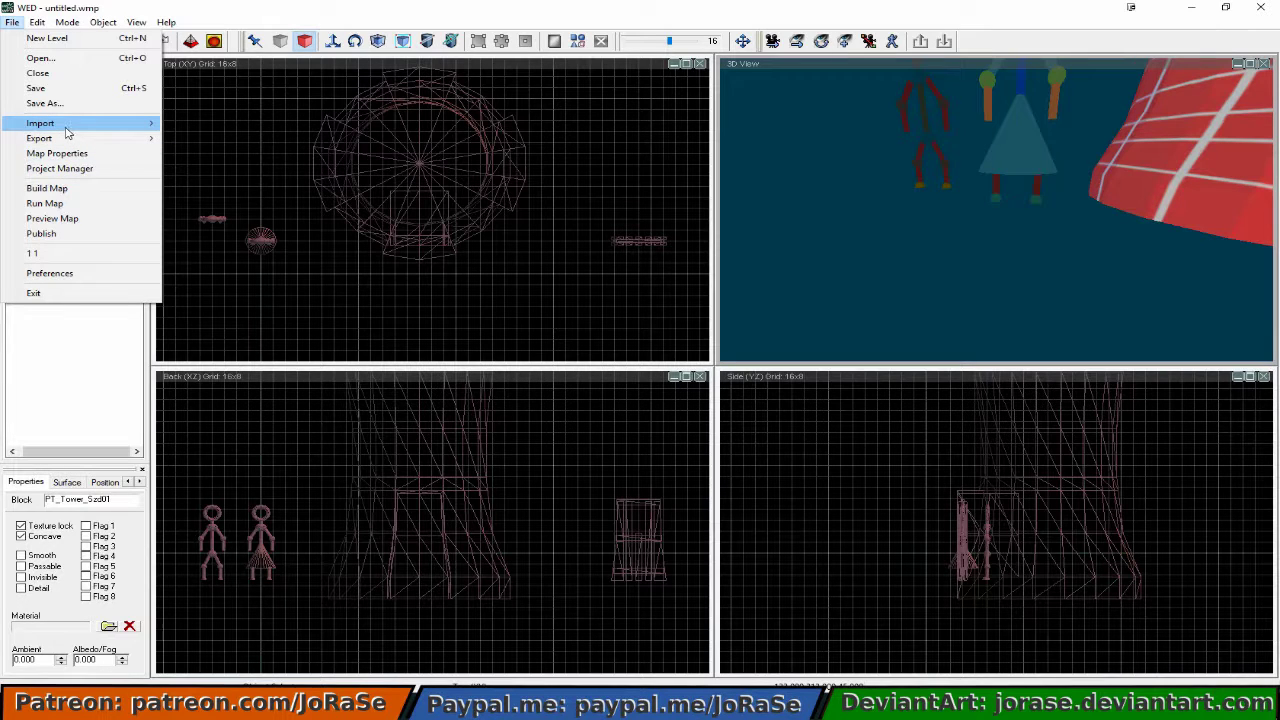
{"action": "mouse_move", "coordinate": [67, 128]}
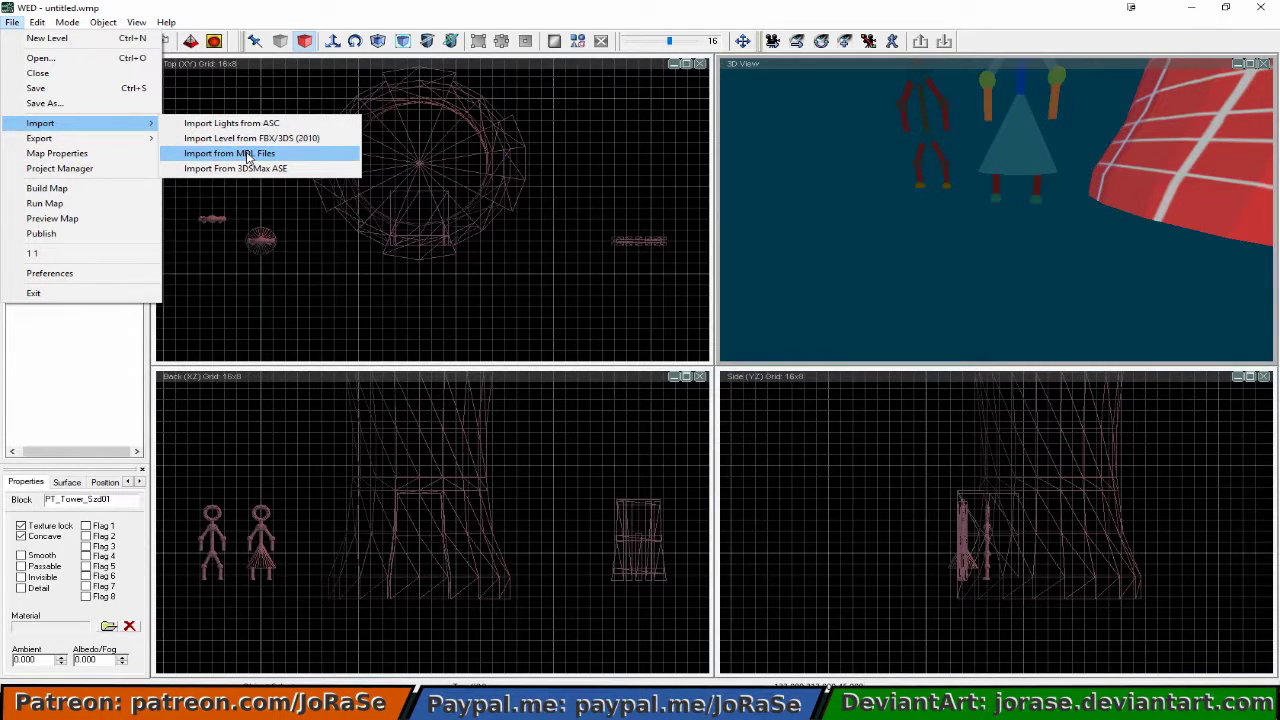
{"action": "left_click", "coordinate": [248, 155]}
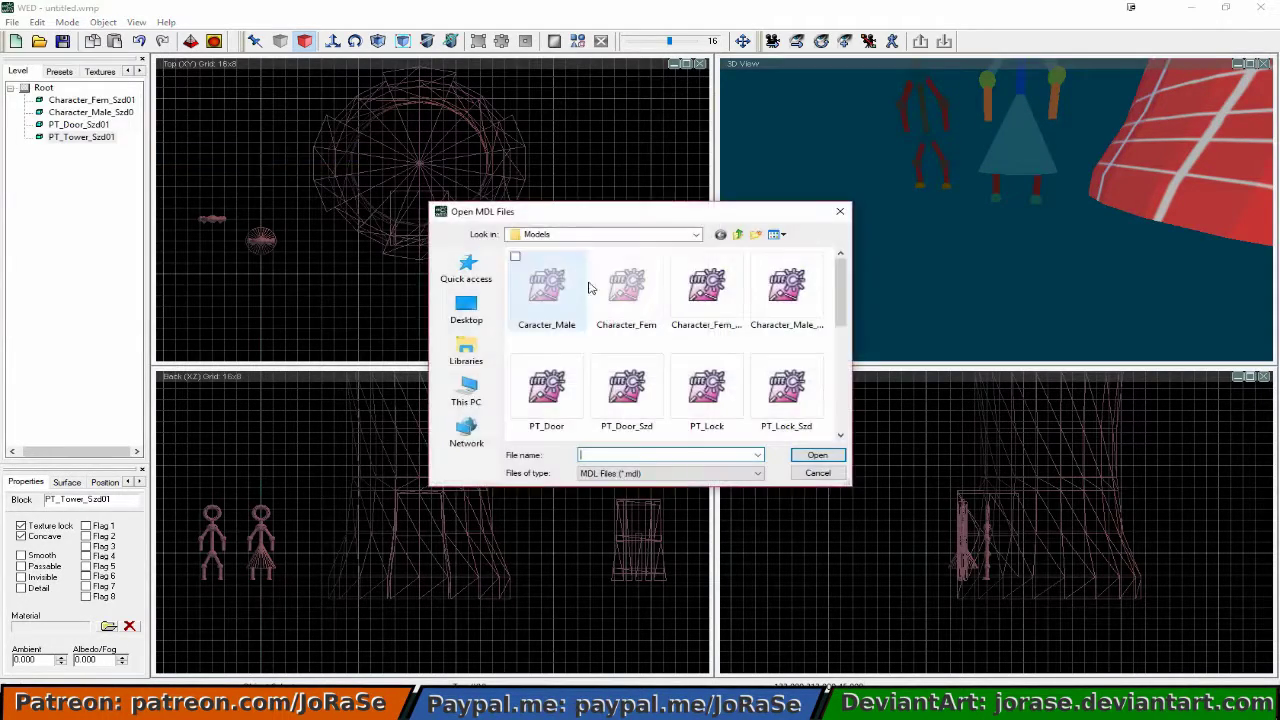
{"action": "double_click", "coordinate": [779, 390]}
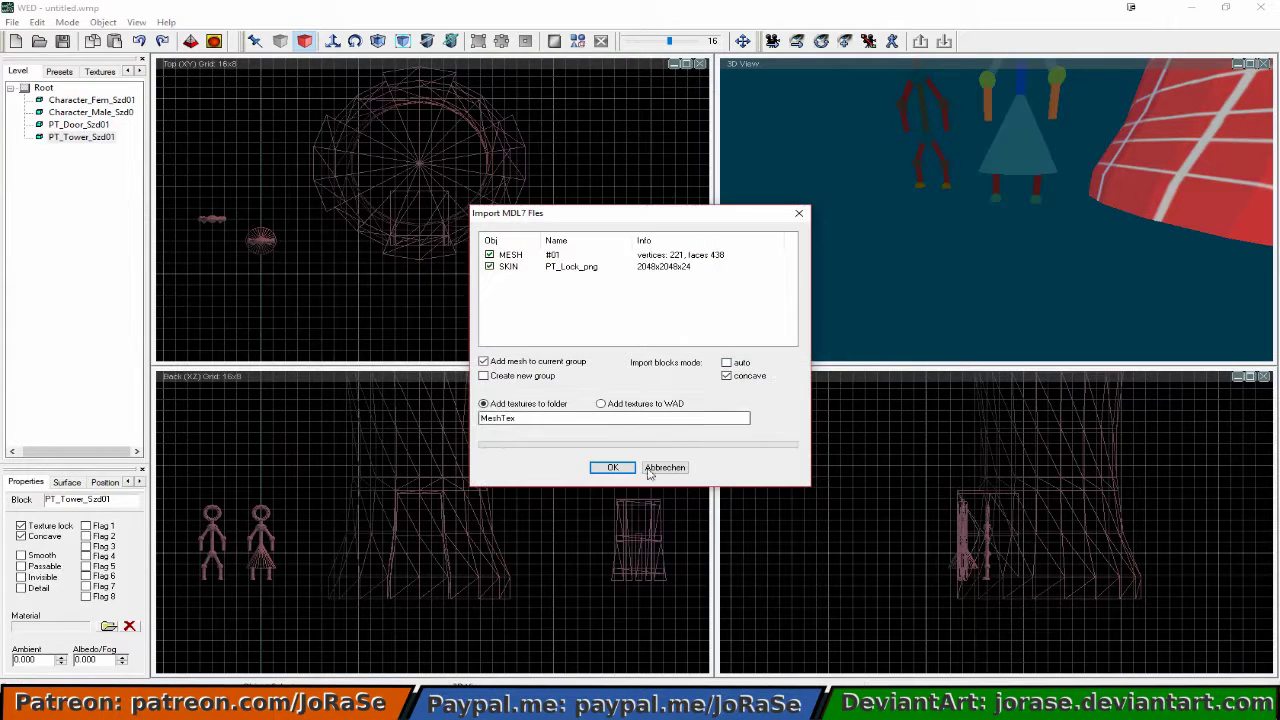
{"action": "left_click", "coordinate": [612, 467]}
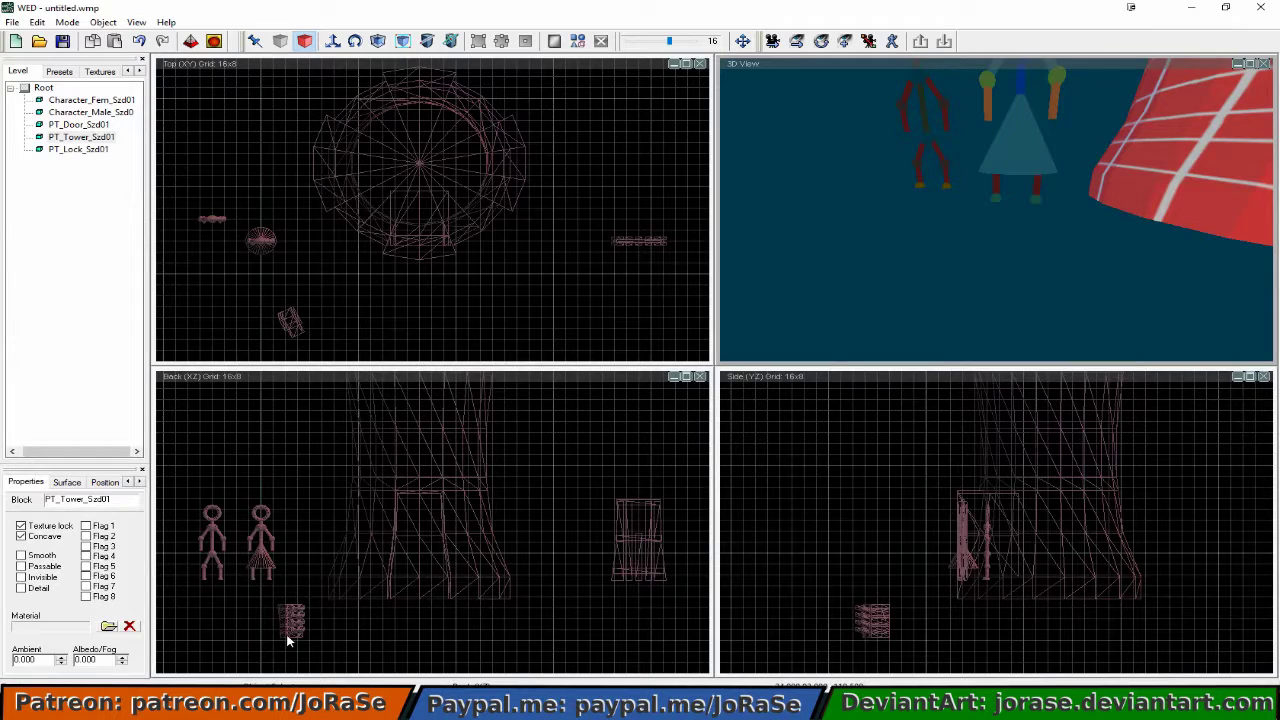
Select the imported lock and raise it to ground level in the Back view.
{"action": "left_click", "coordinate": [288, 637]}
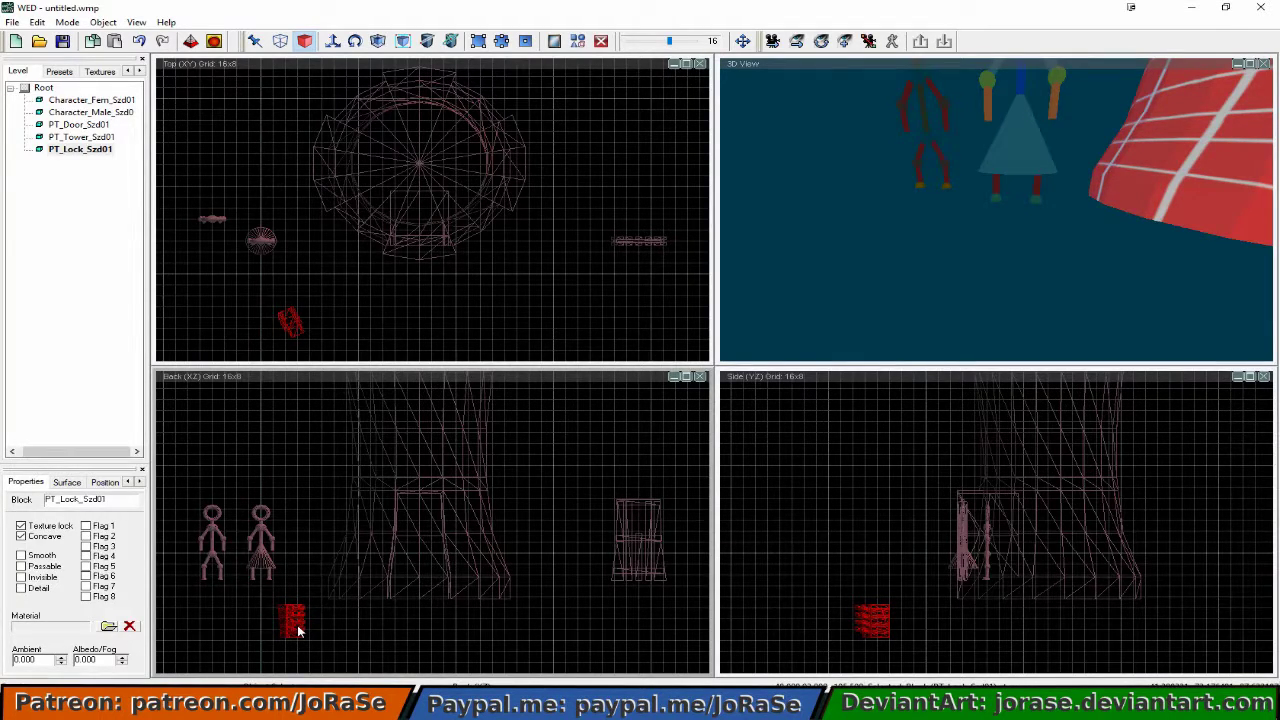
{"action": "left_click", "coordinate": [294, 622]}
{"action": "mouse_move", "coordinate": [292, 622]}
{"action": "right_mouse_down"}
{"action": "mouse_move", "coordinate": [293, 607]}
{"action": "mouse_move", "coordinate": [294, 630]}
{"action": "right_mouse_up"}
{"action": "left_click", "coordinate": [332, 42]}
{"action": "left_click_drag", "start_coordinate": [288, 572], "coordinate": [289, 515]}
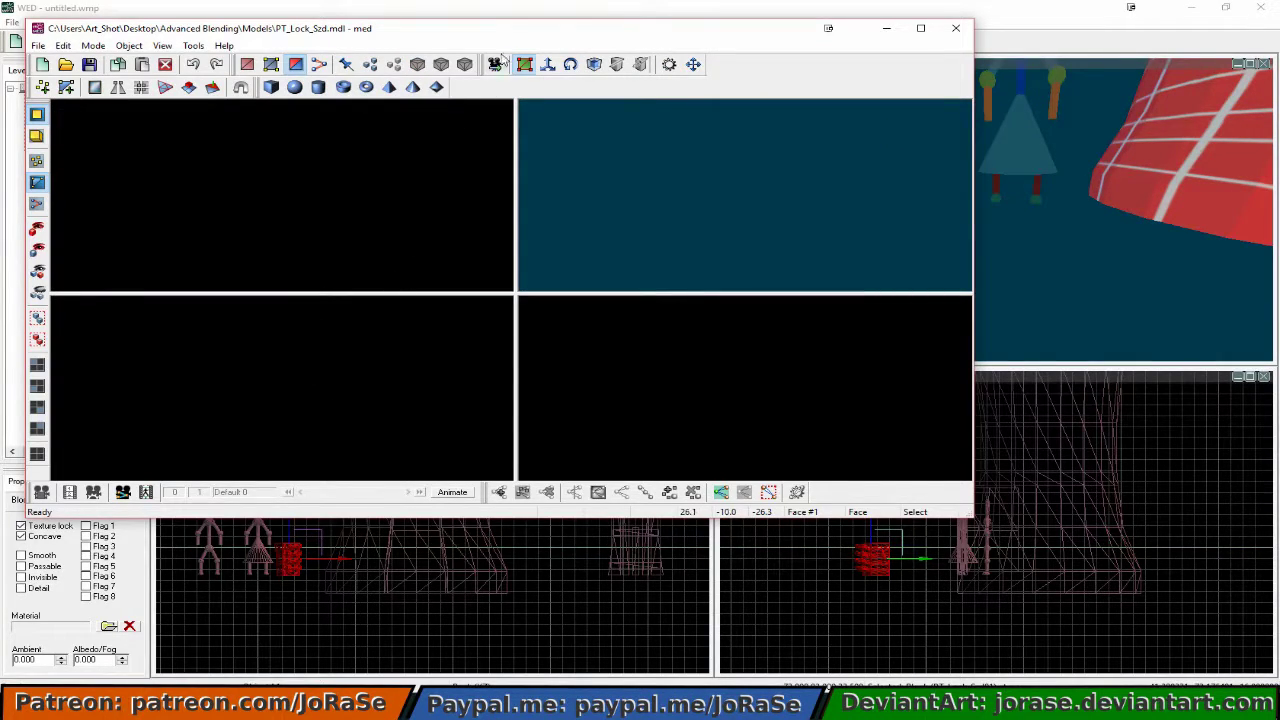
Select the whole lock model and scale it globally by a factor of 1.5.
{"action": "left_click", "coordinate": [497, 64]}
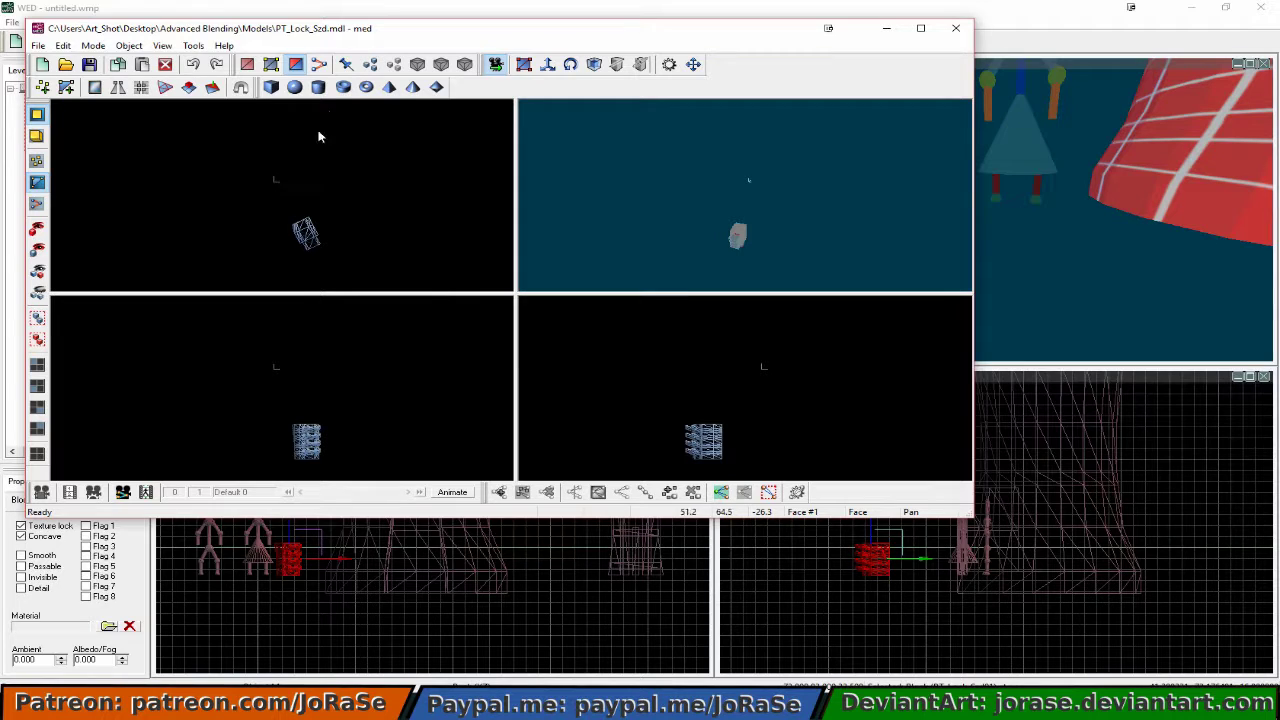
{"action": "left_click", "coordinate": [524, 64]}
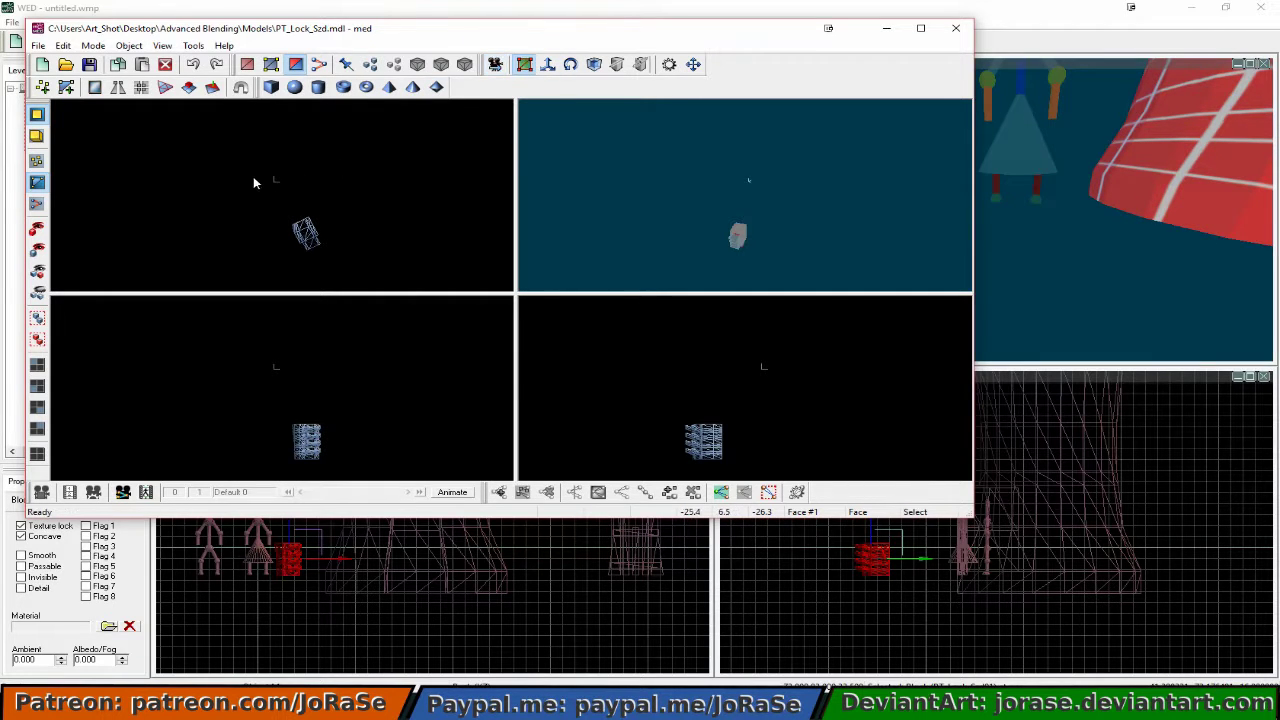
{"action": "left_click_drag", "start_coordinate": [257, 180], "coordinate": [358, 283]}
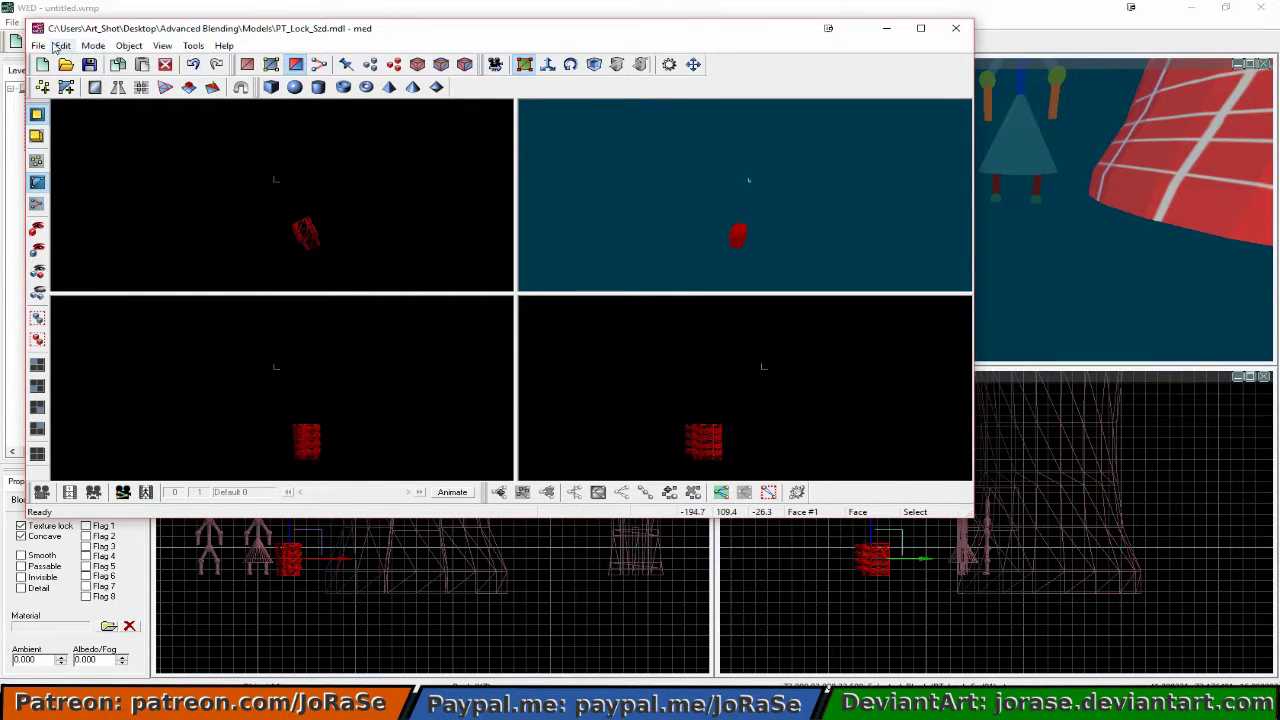
{"action": "left_click", "coordinate": [129, 46]}
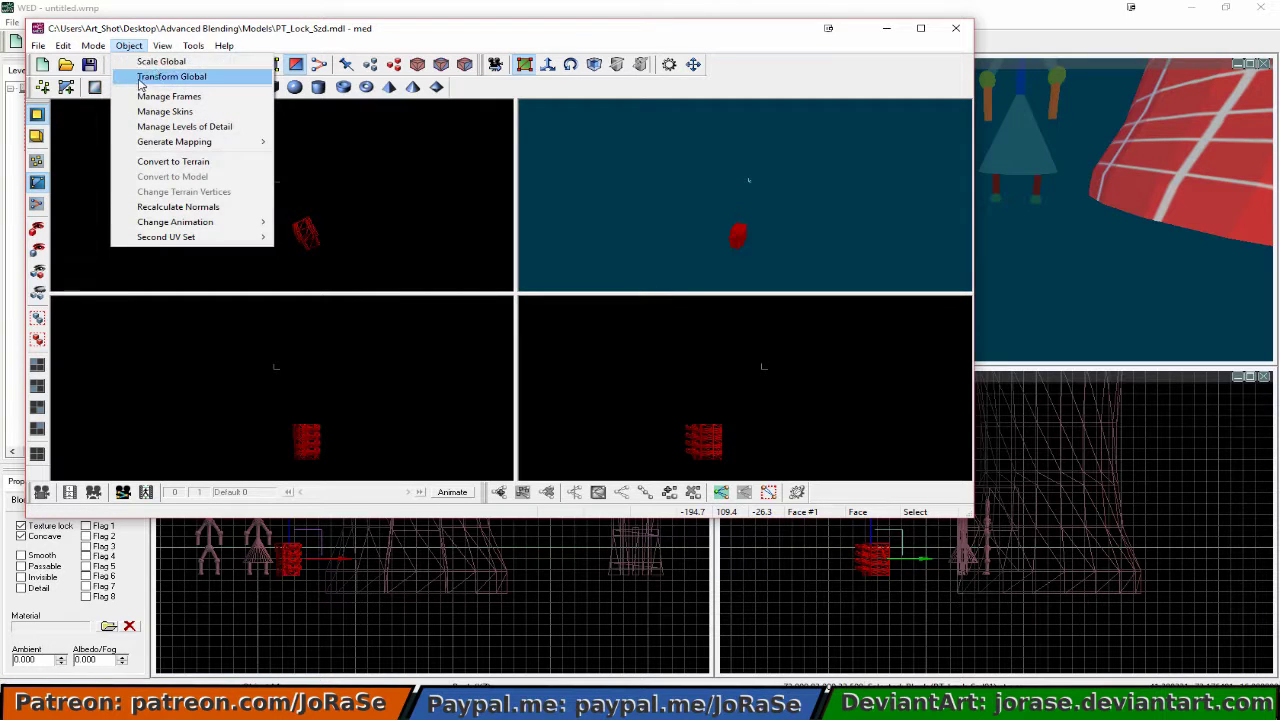
{"action": "left_click", "coordinate": [165, 63]}
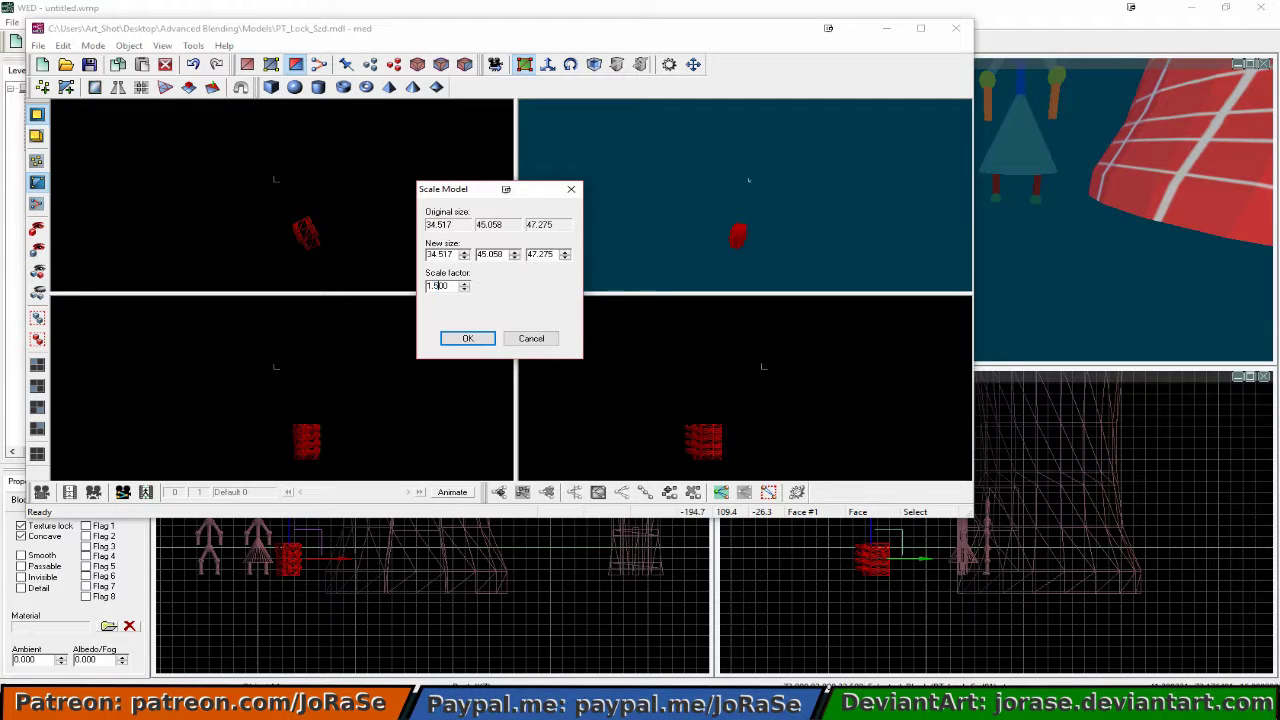
{"action": "left_click", "coordinate": [464, 338]}
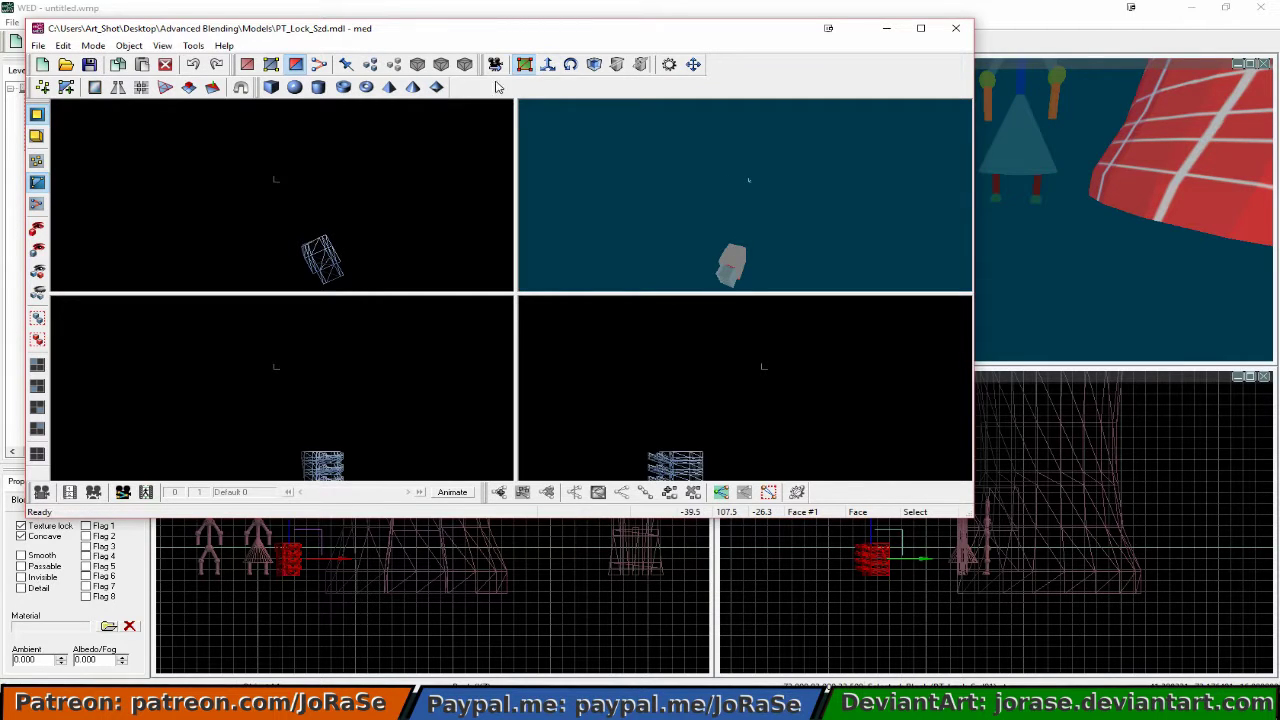
Move the rescaled lock up-left in the Top view and up in the Front view, then close MED.
{"action": "left_click_drag", "start_coordinate": [275, 180], "coordinate": [353, 268]}
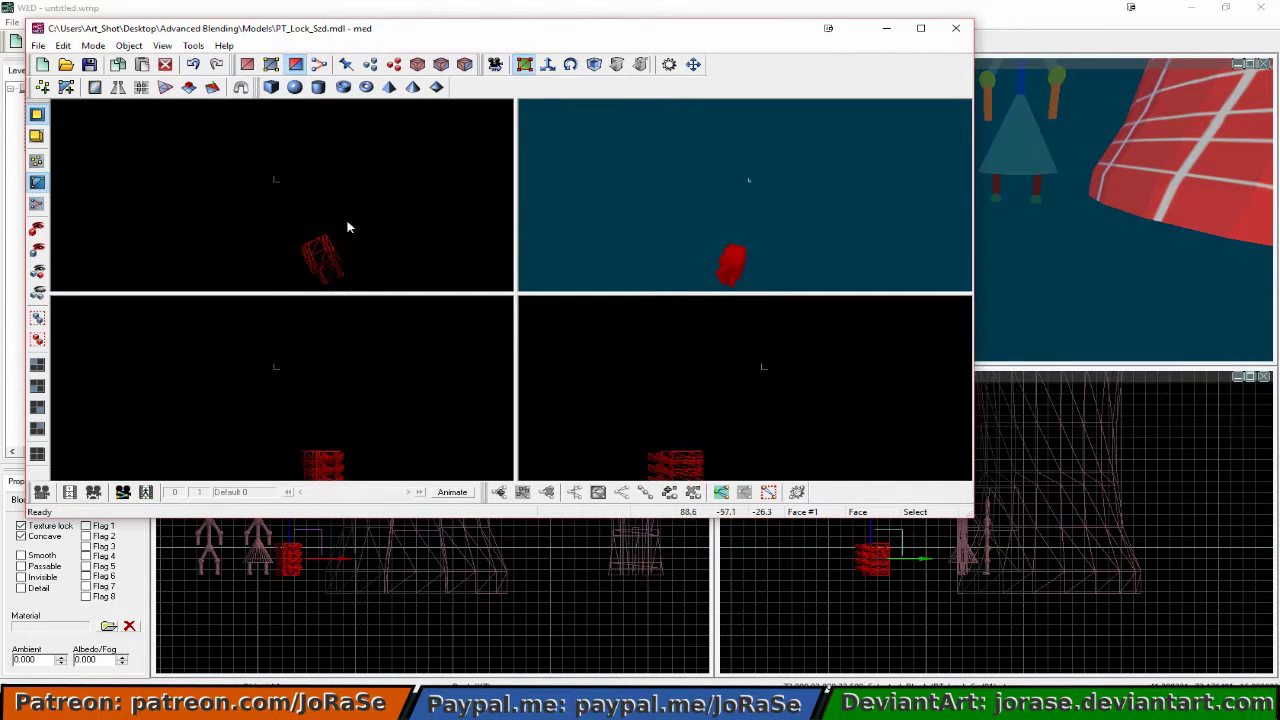
{"action": "left_click", "coordinate": [548, 64]}
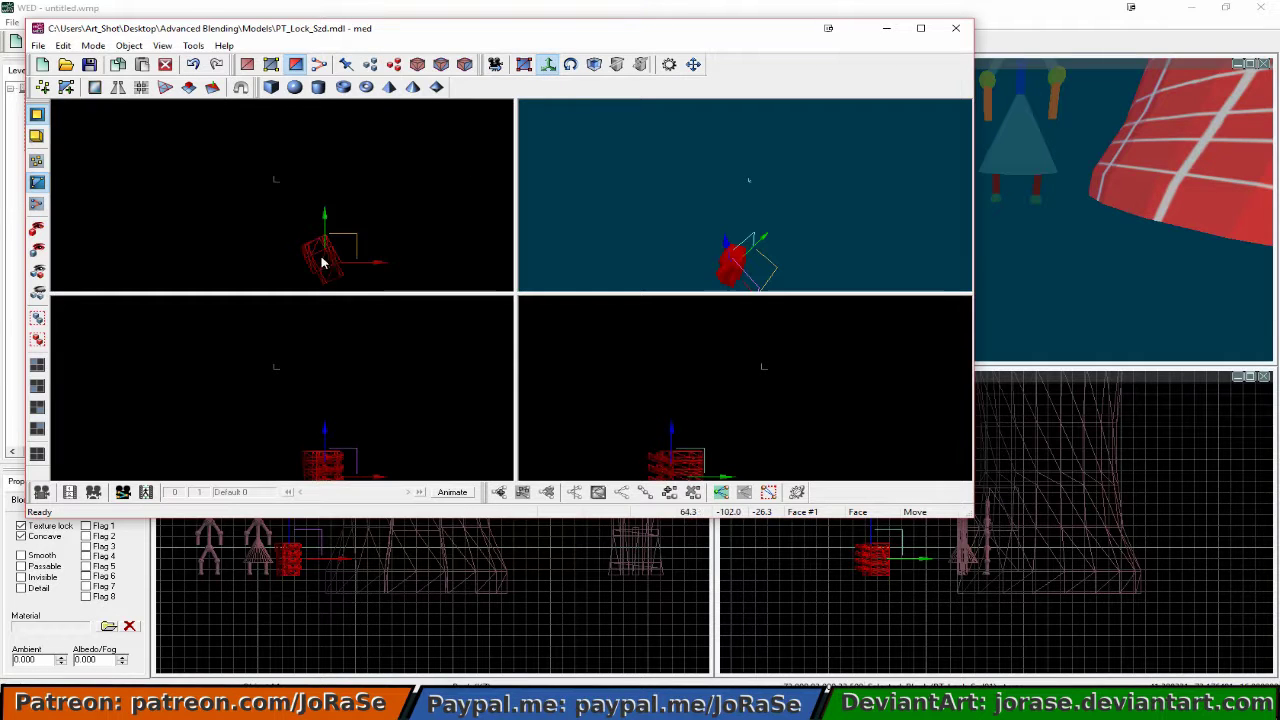
{"action": "left_click_drag", "start_coordinate": [354, 235], "coordinate": [310, 157]}
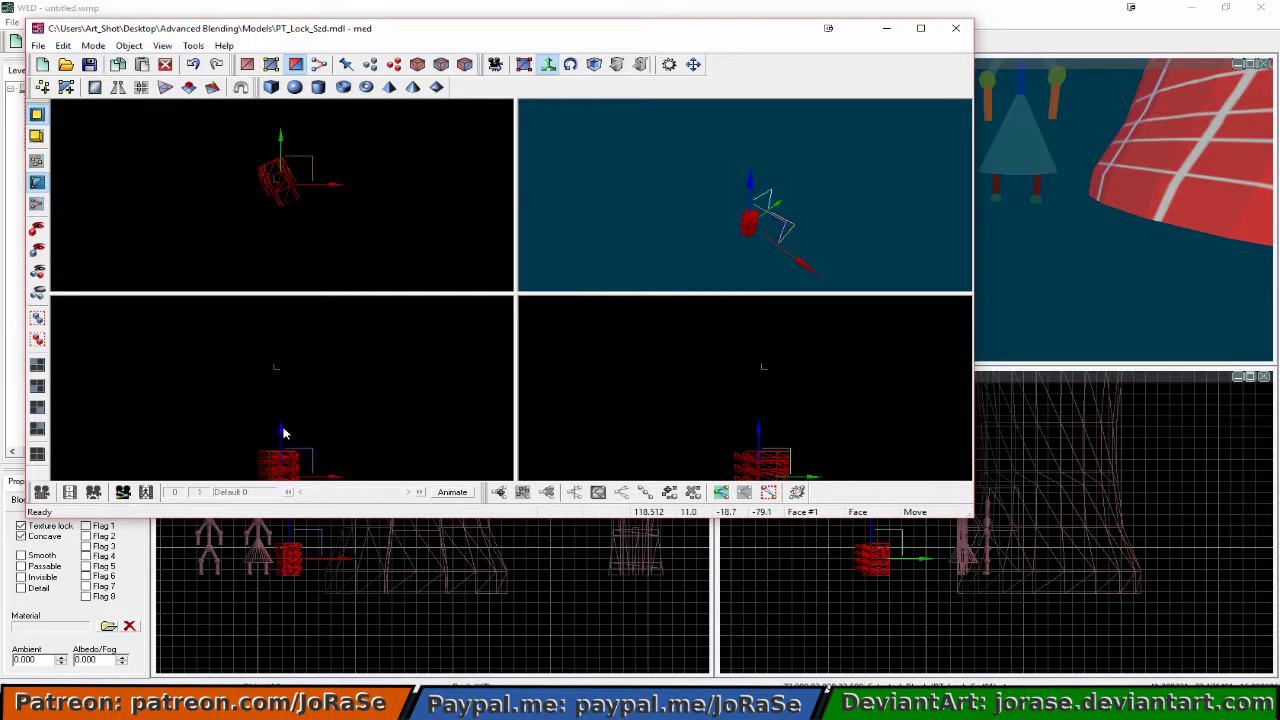
{"action": "left_click_drag", "start_coordinate": [283, 433], "coordinate": [260, 306]}
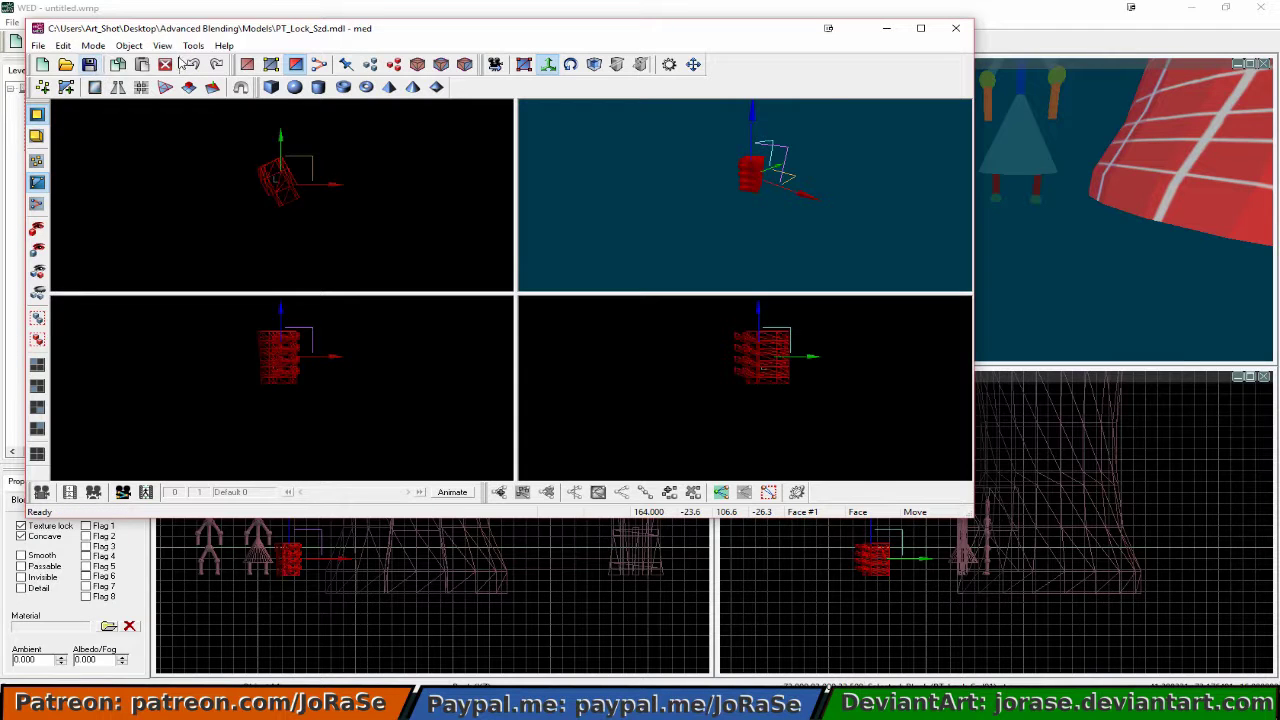
{"action": "left_click", "coordinate": [270, 18]}
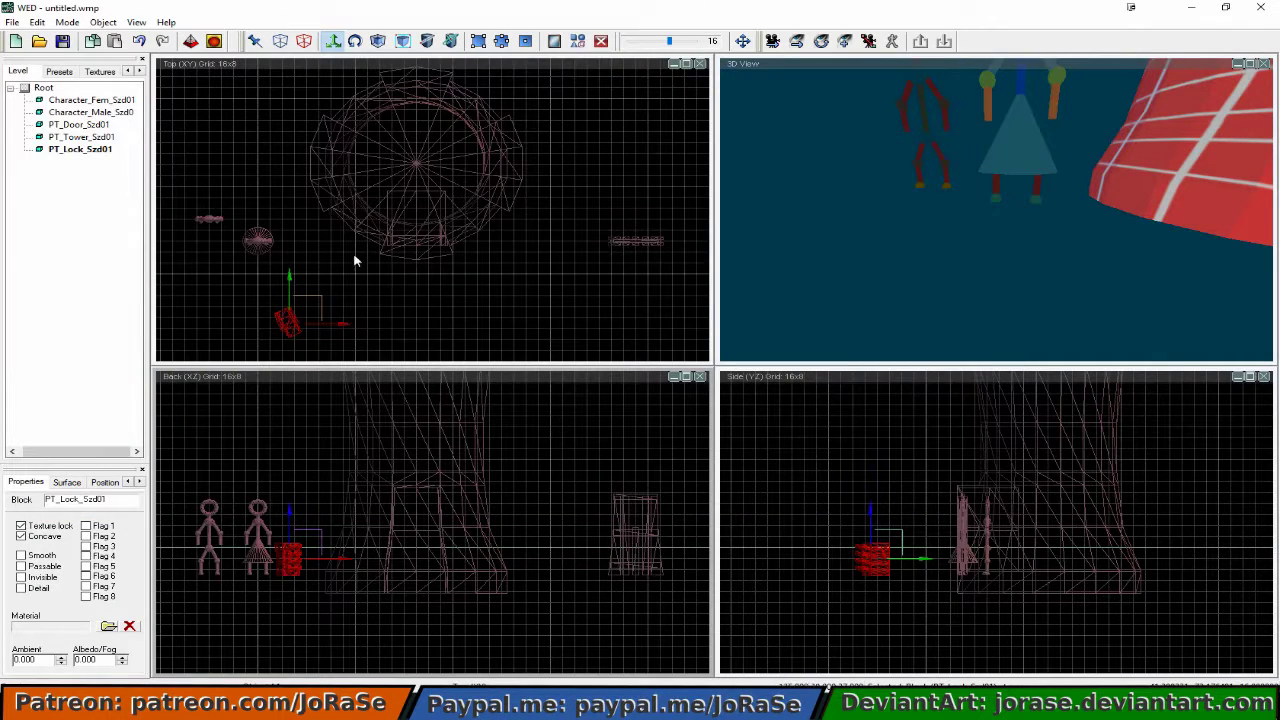
Delete the old lock and re-import the rescaled PT_Lock_Szd model.
{"action": "left_click", "coordinate": [600, 41]}
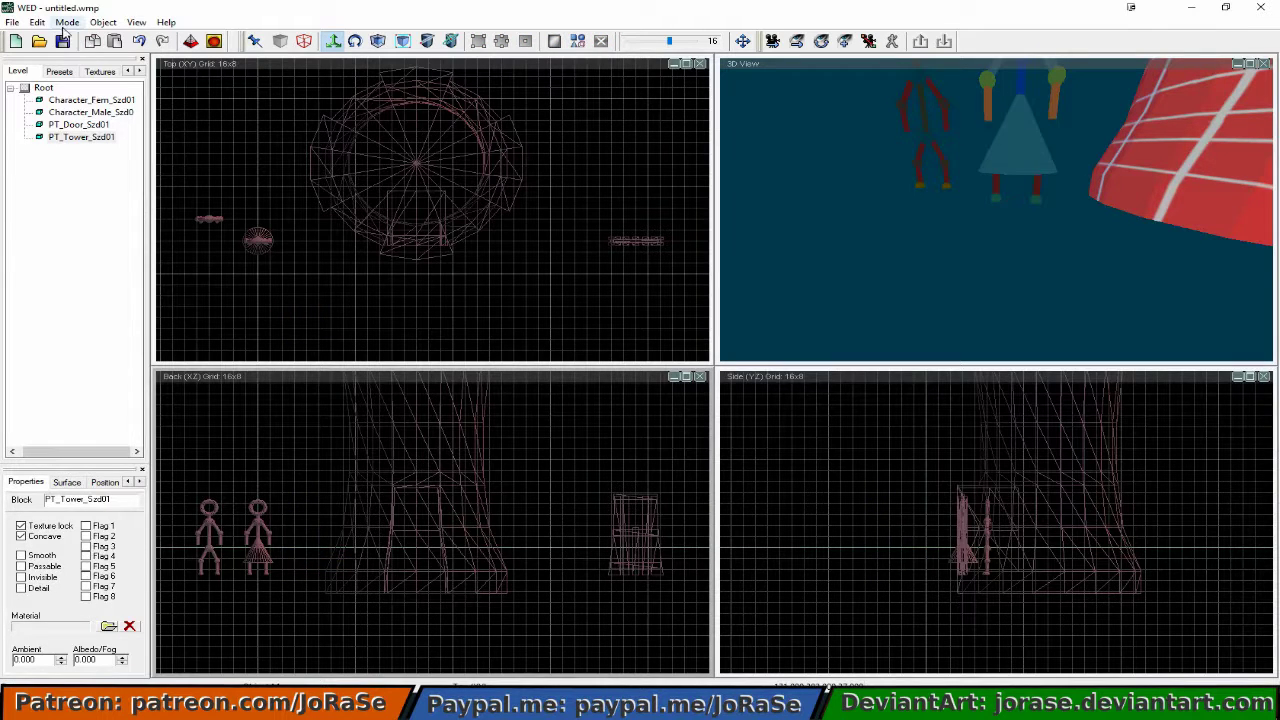
{"action": "left_click", "coordinate": [103, 22]}
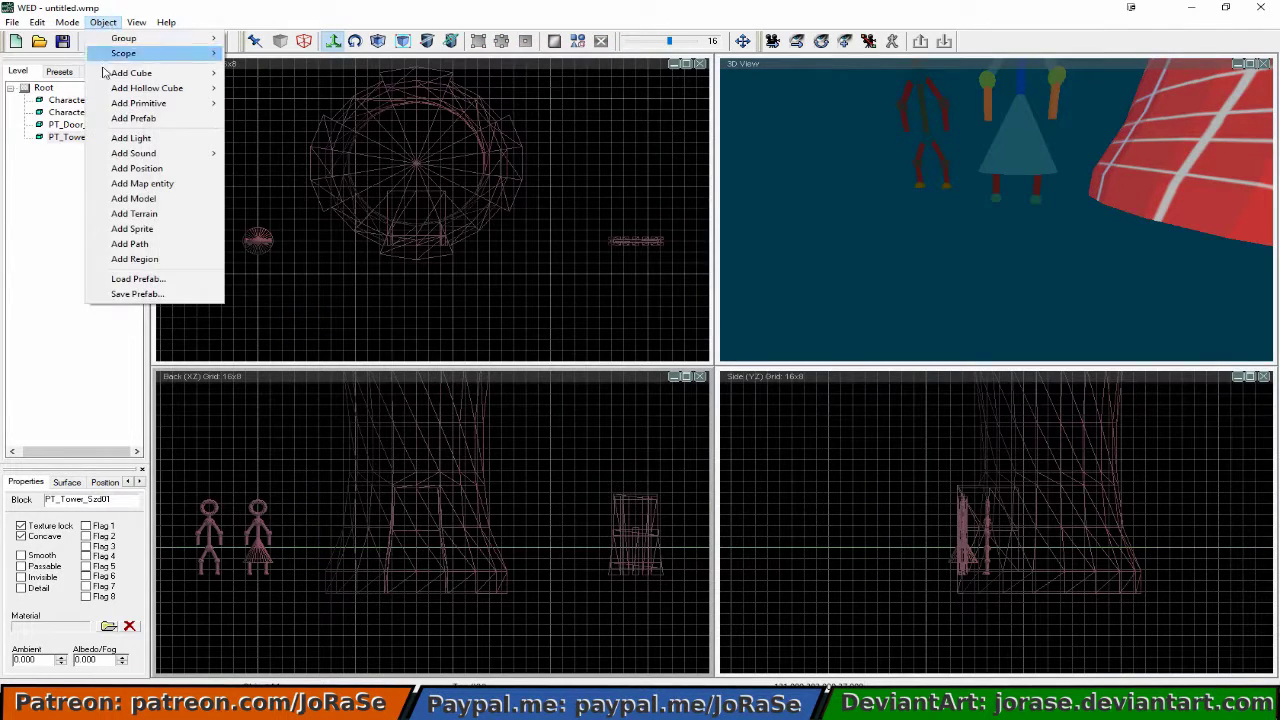
{"action": "mouse_move", "coordinate": [14, 24]}
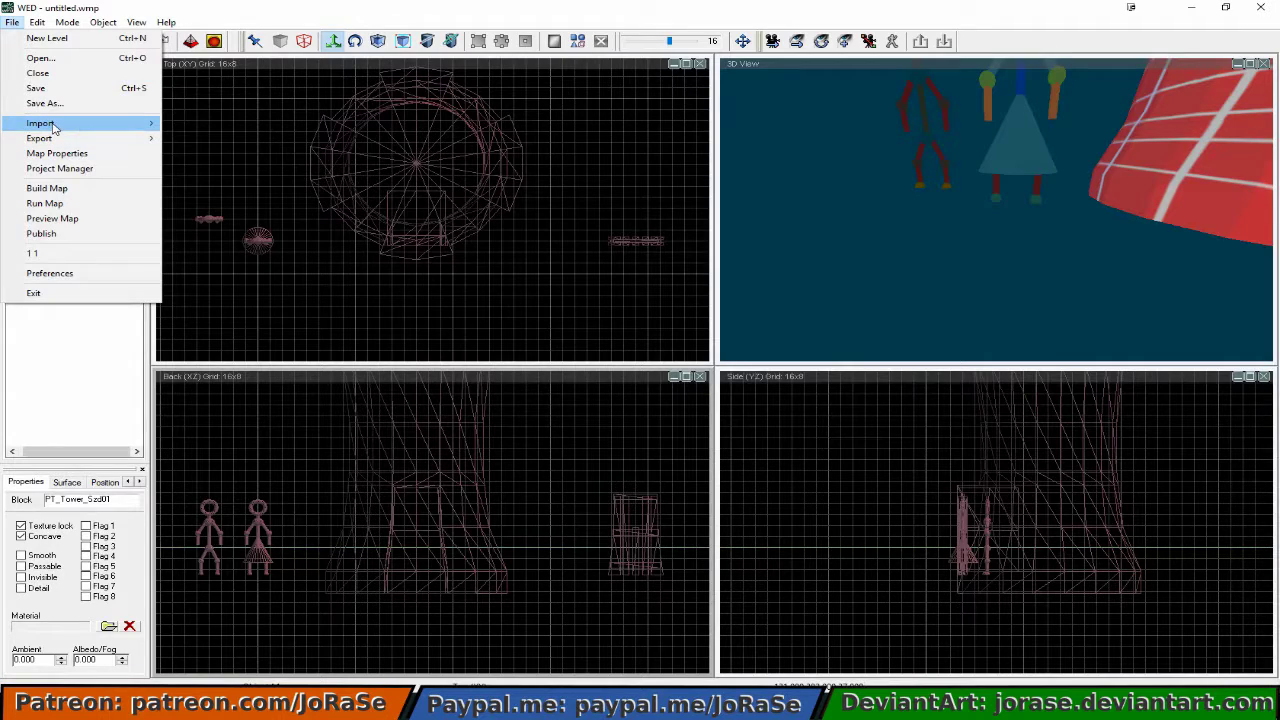
{"action": "mouse_move", "coordinate": [57, 125]}
{"action": "left_click", "coordinate": [229, 153]}
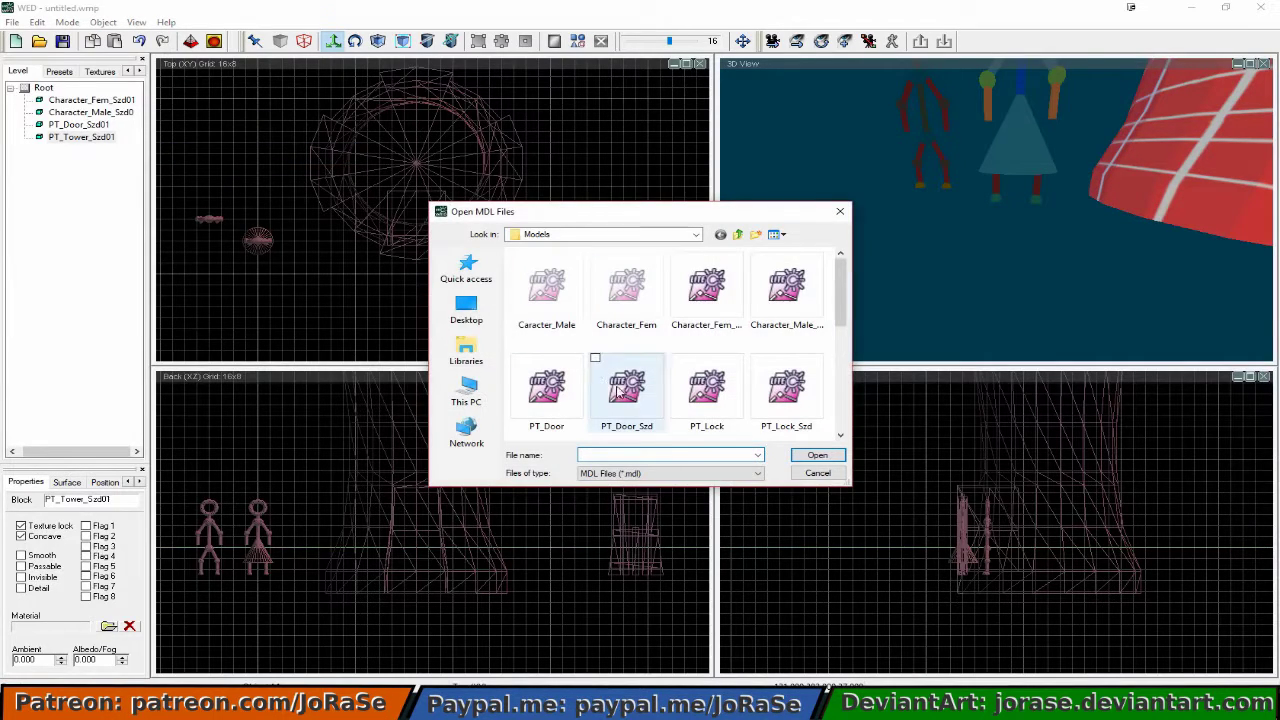
{"action": "double_click", "coordinate": [780, 392]}
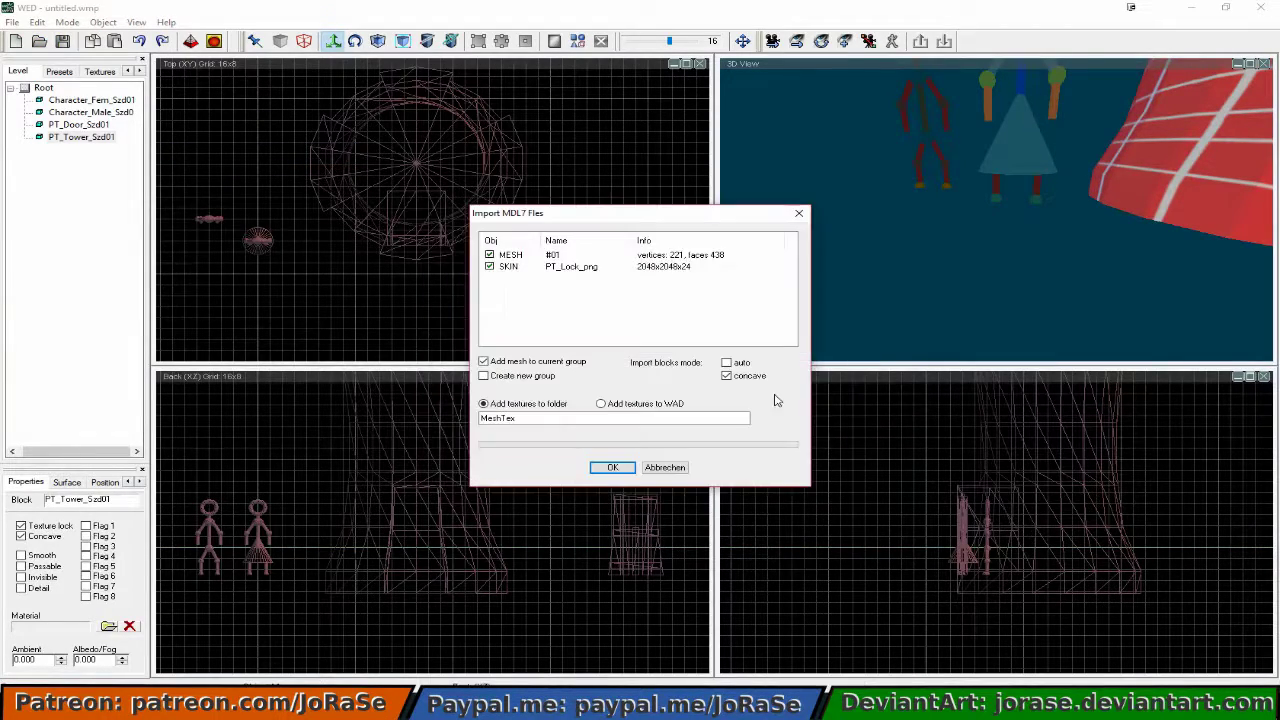
{"action": "left_click", "coordinate": [612, 468]}
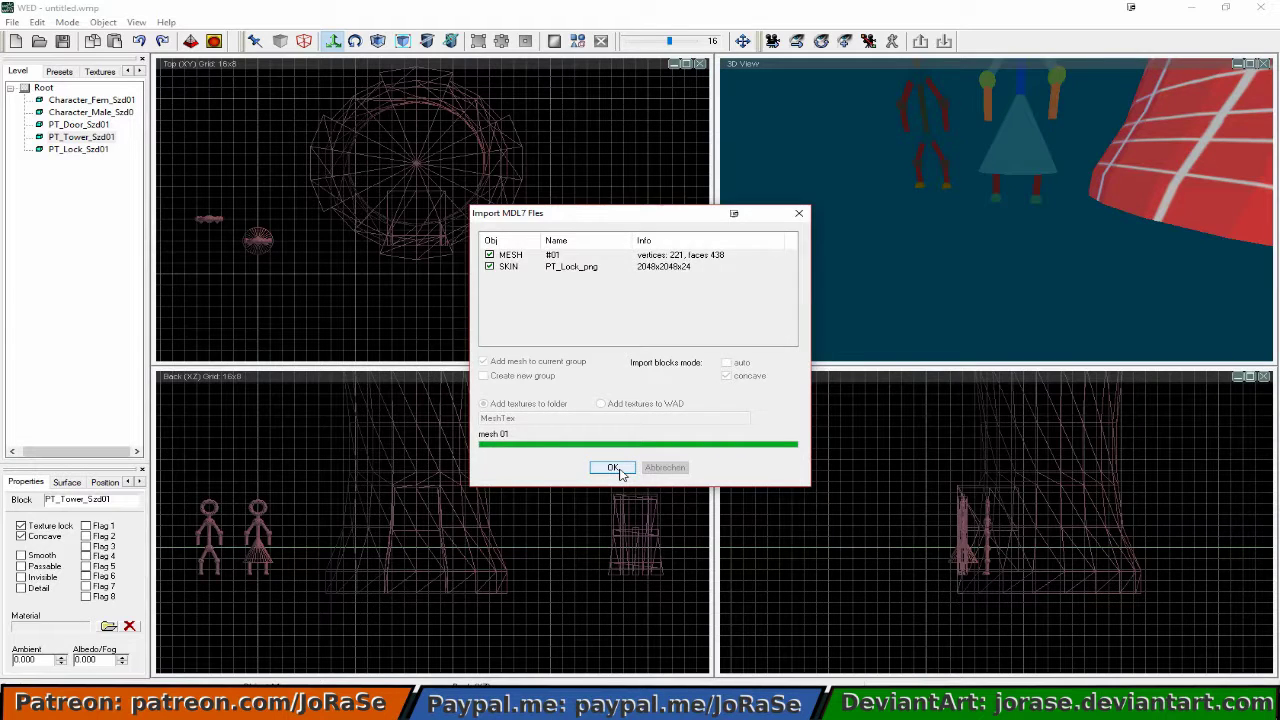
Select the new lock and slide it right along X to sit beside the door.
{"action": "right_click", "coordinate": [258, 525]}
{"action": "left_click", "coordinate": [265, 530]}
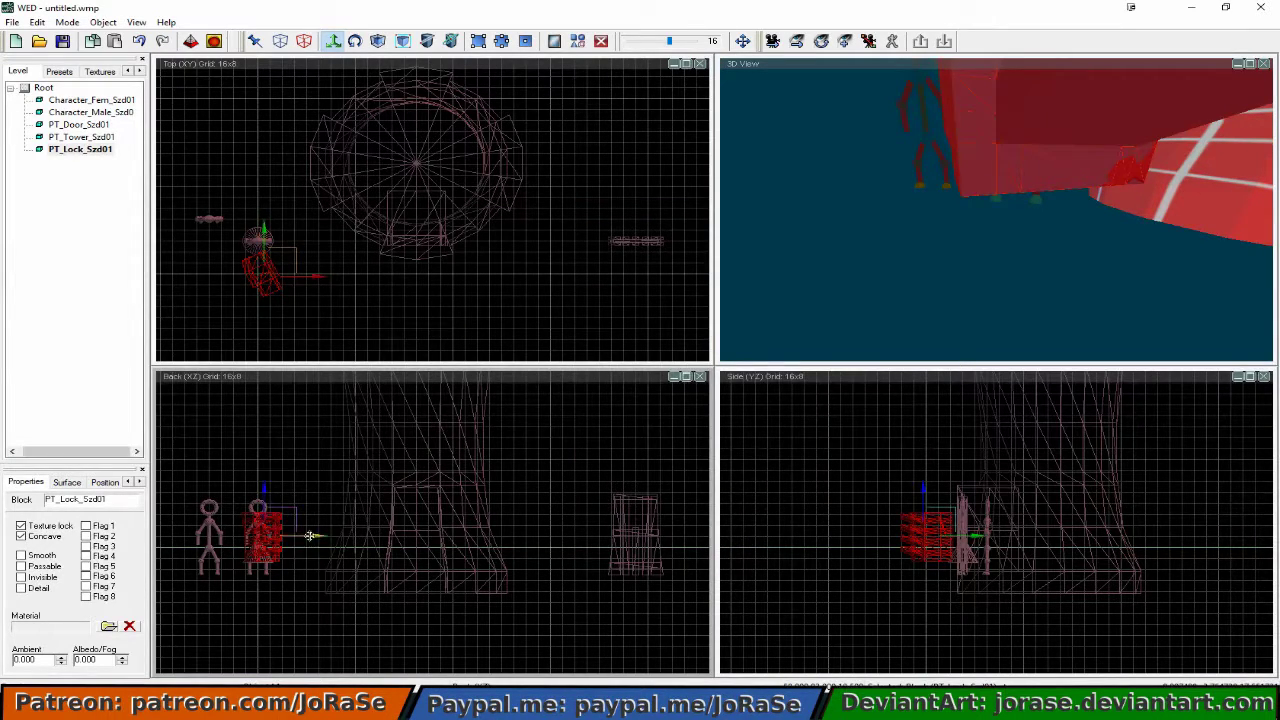
{"action": "left_click_drag", "start_coordinate": [311, 536], "coordinate": [609, 536]}
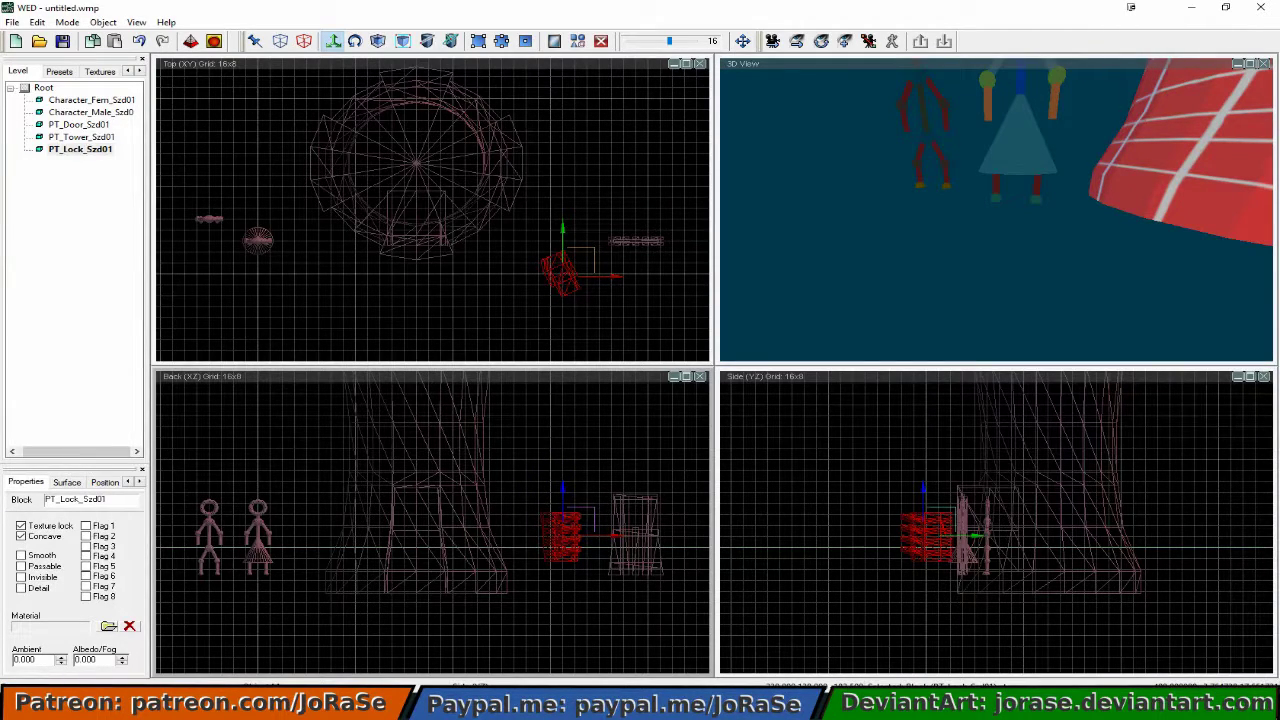
Save the level under the file name GameMap.
{"action": "left_click", "coordinate": [12, 22]}
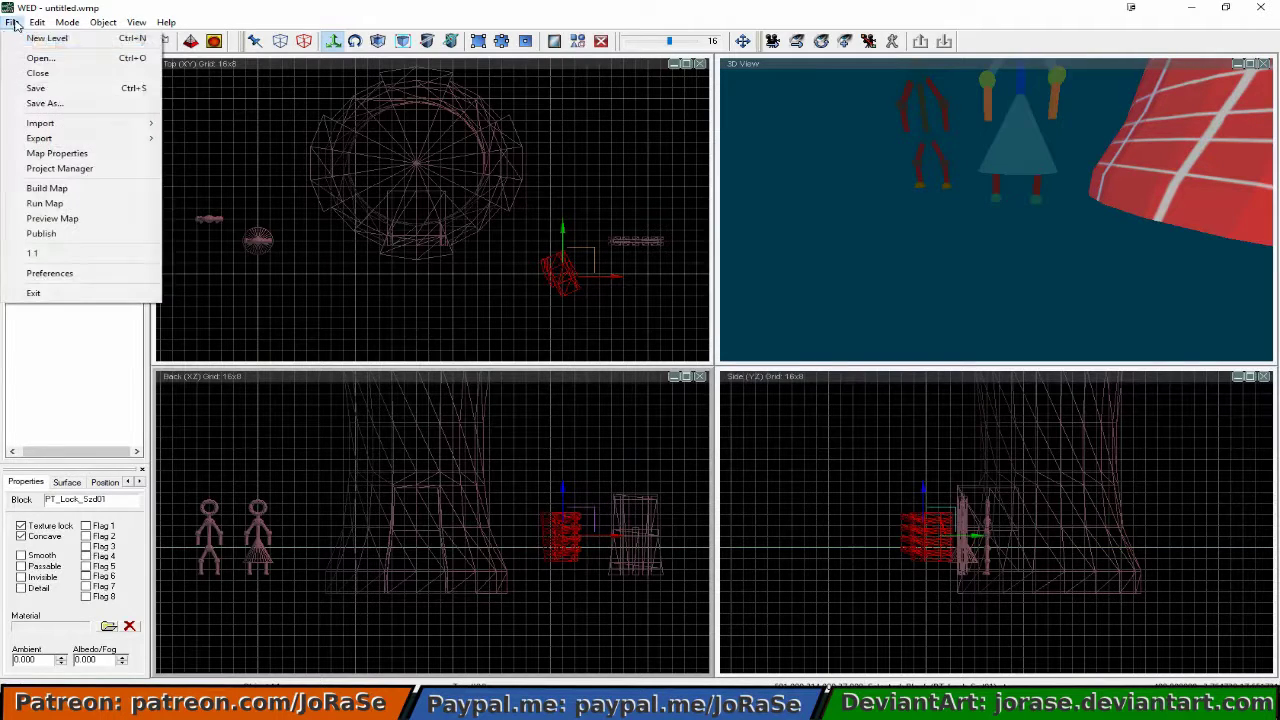
{"action": "left_click", "coordinate": [37, 89]}
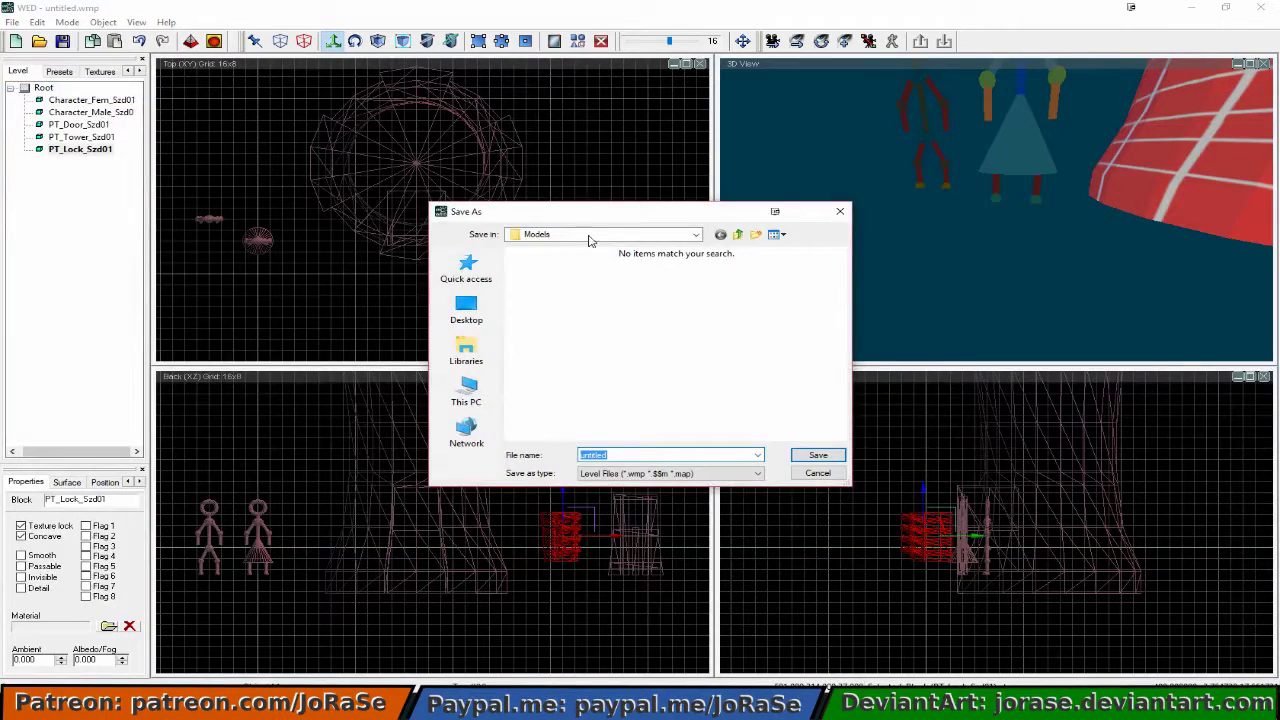
{"action": "type", "text": "GameMap"}
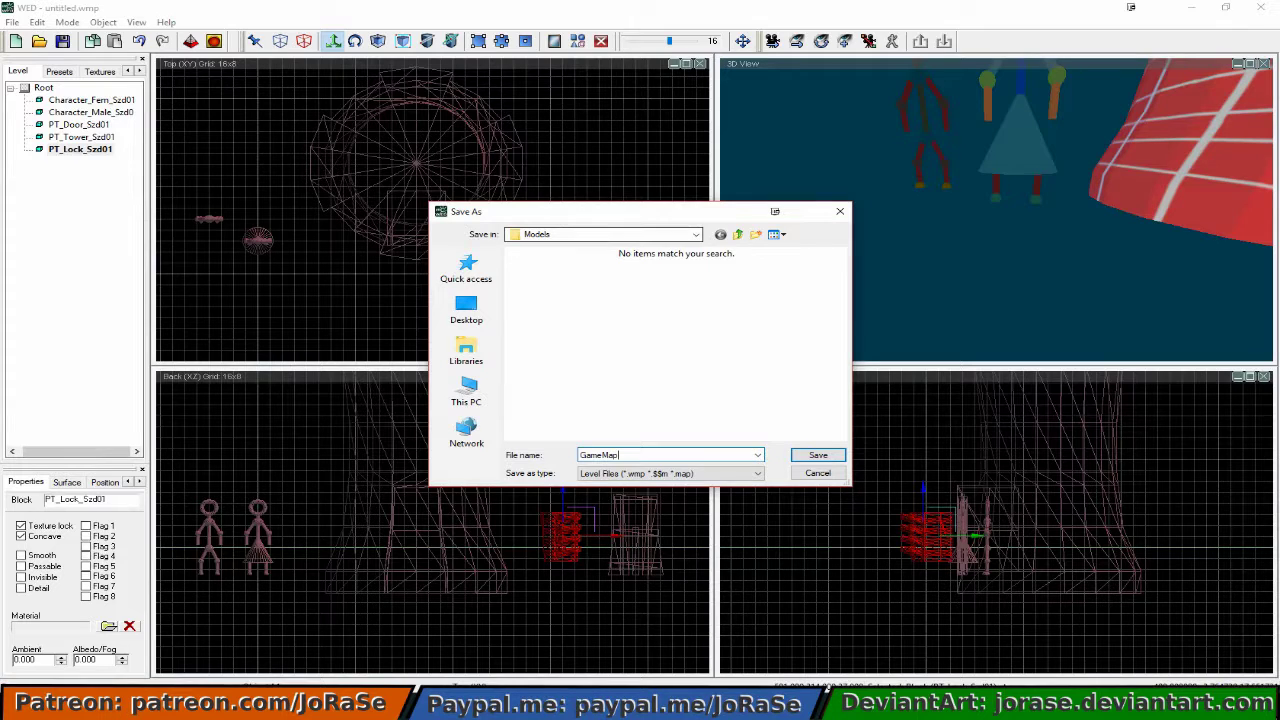
{"action": "key", "text": "Return"}
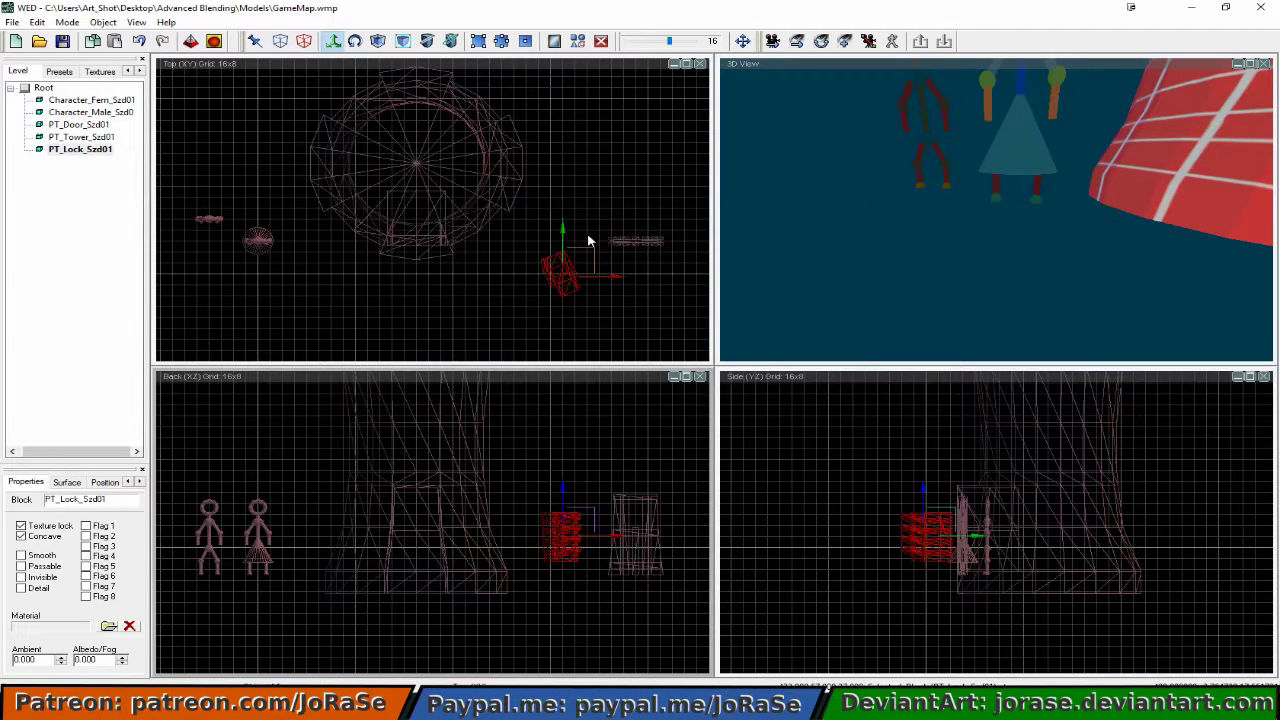